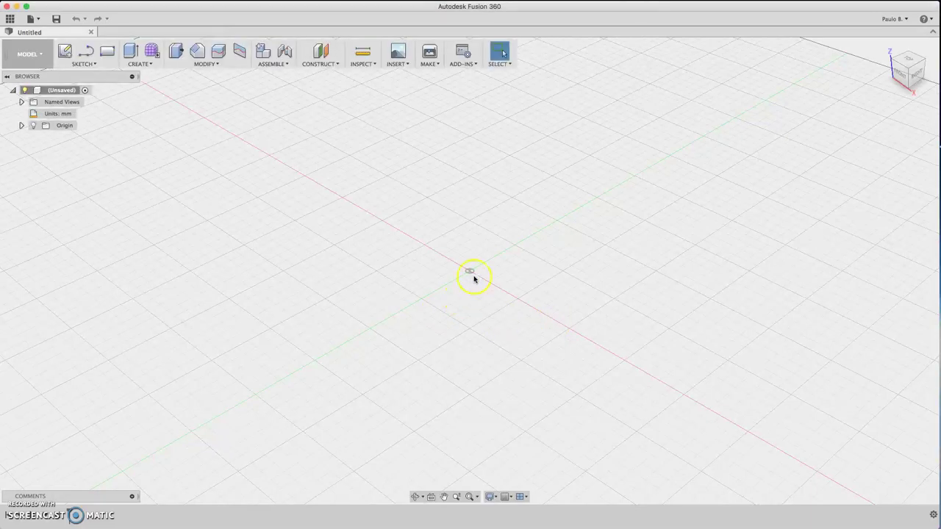
Open the McMaster-Carr component catalogue and search for "bearing"
{"action": "left_click", "coordinate": [430, 64]}
{"action": "left_click", "coordinate": [402, 64]}
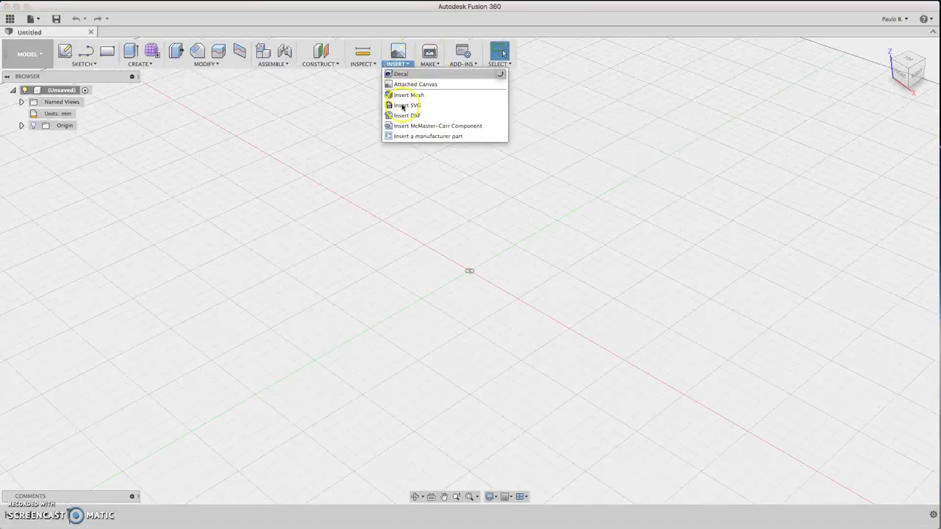
{"action": "left_click", "coordinate": [409, 127]}
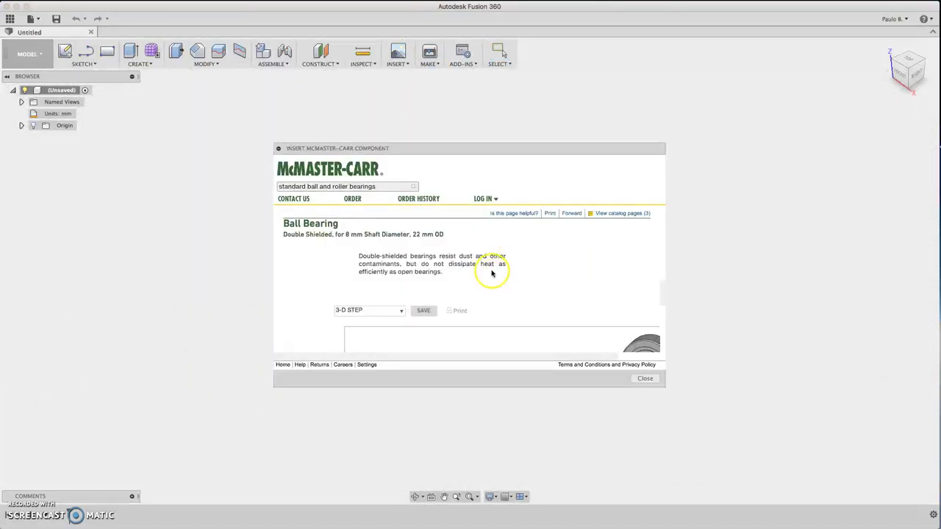
{"action": "left_click", "coordinate": [340, 187]}
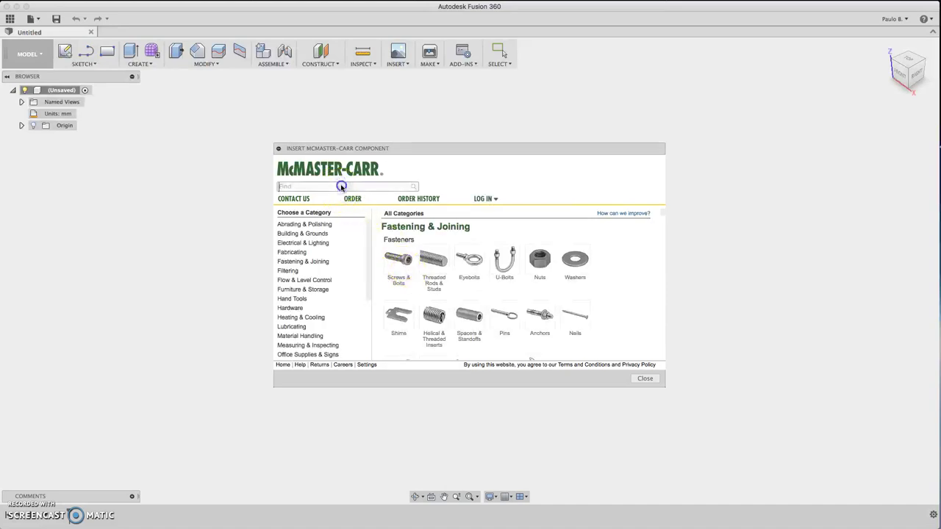
{"action": "type", "text": "bear"}
{"action": "key", "text": "Return"}
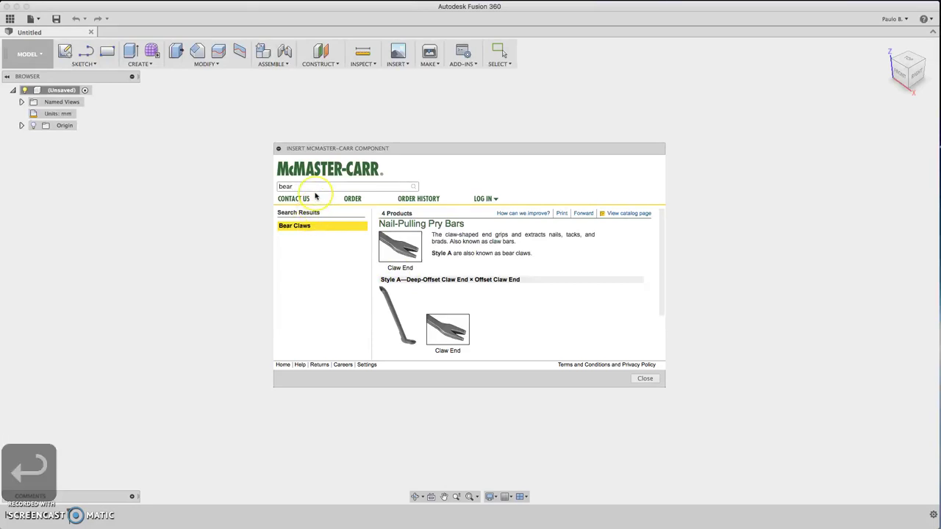
{"action": "type", "text": "ing"}
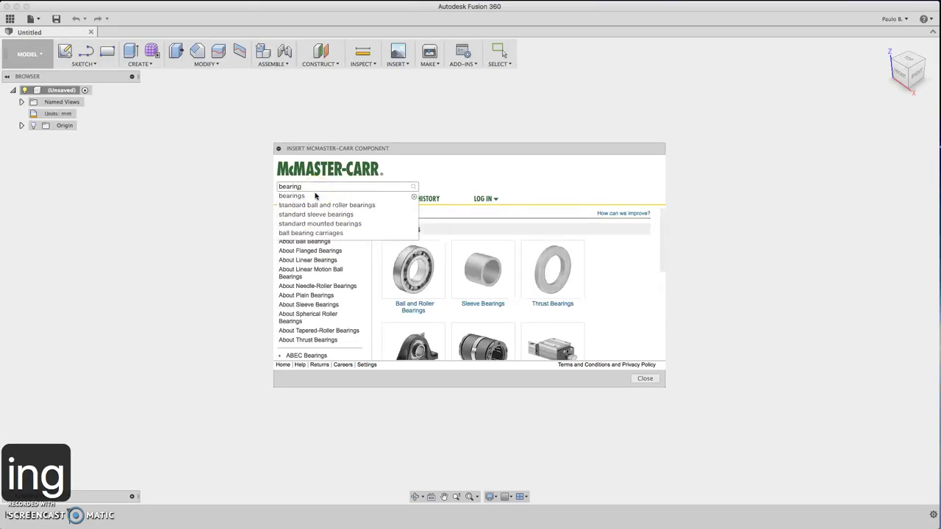
Browse the double-shielded metric ball bearings and open the product details for trade number 608-2Z, 8 mm shaft and 22 mm OD
{"action": "left_click", "coordinate": [414, 303]}
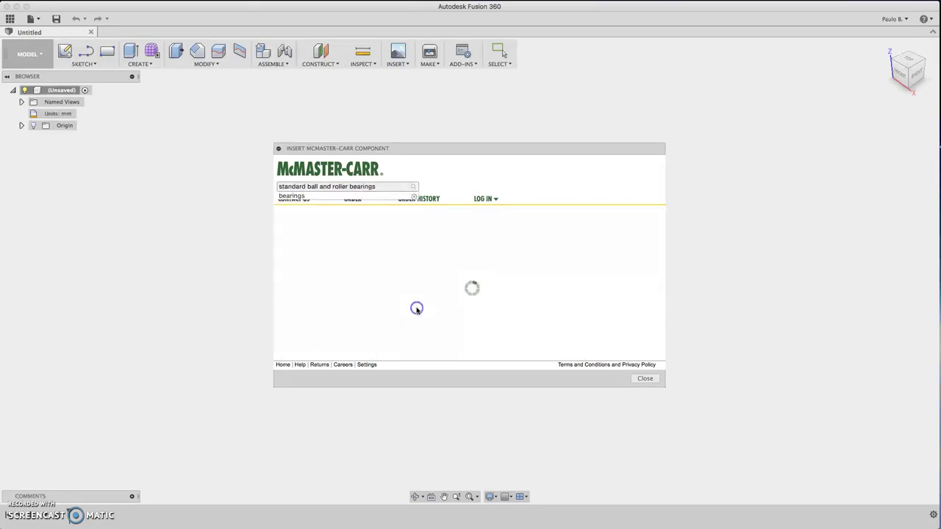
{"action": "left_click", "coordinate": [412, 269]}
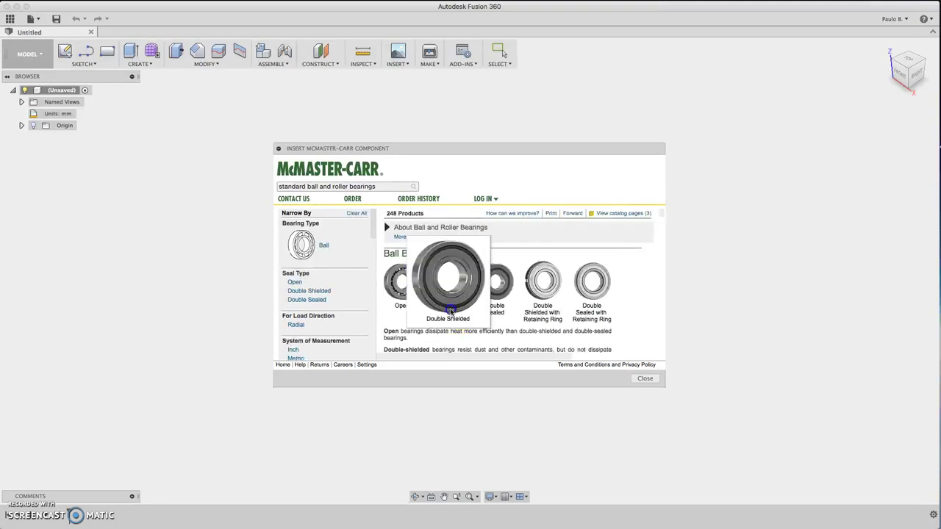
{"action": "left_click", "coordinate": [448, 284]}
{"action": "scroll", "coordinate": [456, 334], "scroll_direction": "down", "scroll_amount": 5}
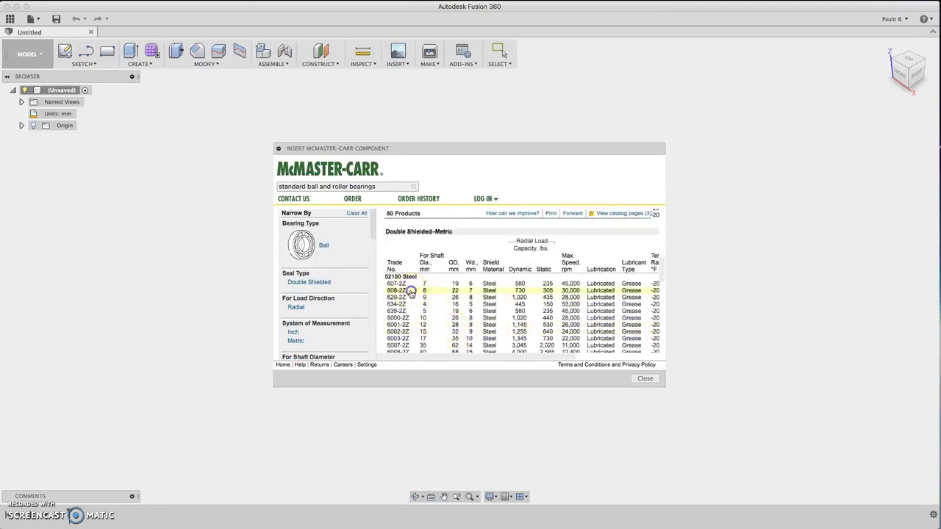
{"action": "left_click", "coordinate": [409, 292]}
{"action": "left_click", "coordinate": [469, 305]}
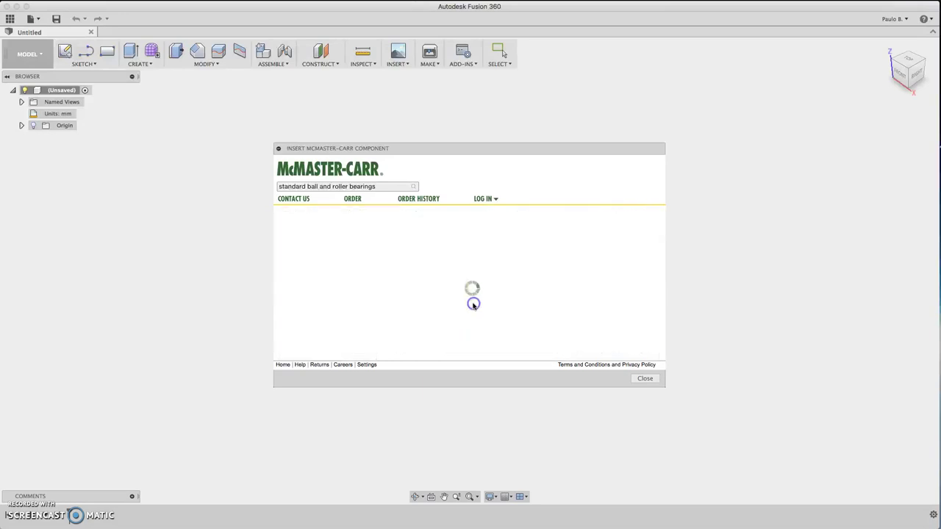
Insert the 608-2Z bearing as a 3-D STEP component and accept its placement without any offset or rotation
{"action": "scroll", "coordinate": [359, 291], "scroll_direction": "down", "scroll_amount": 10}
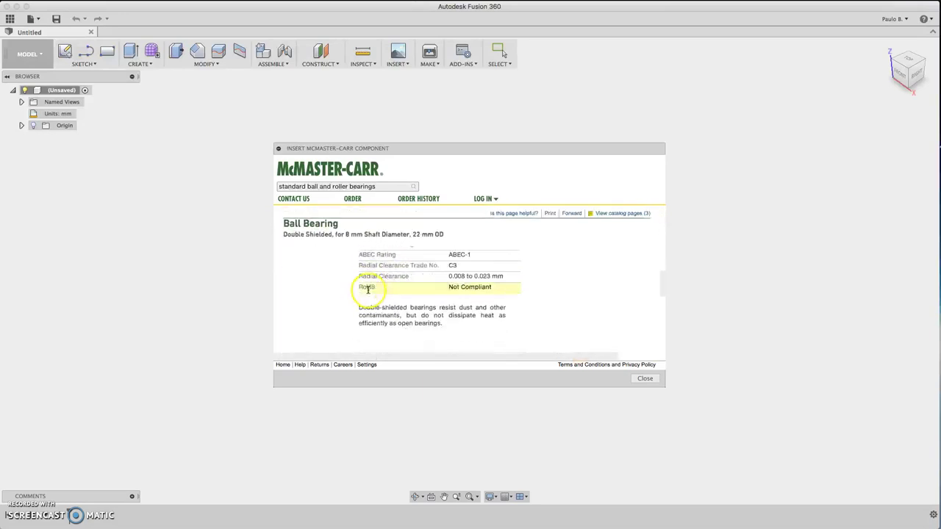
{"action": "scroll", "coordinate": [367, 342], "scroll_direction": "down", "scroll_amount": 2}
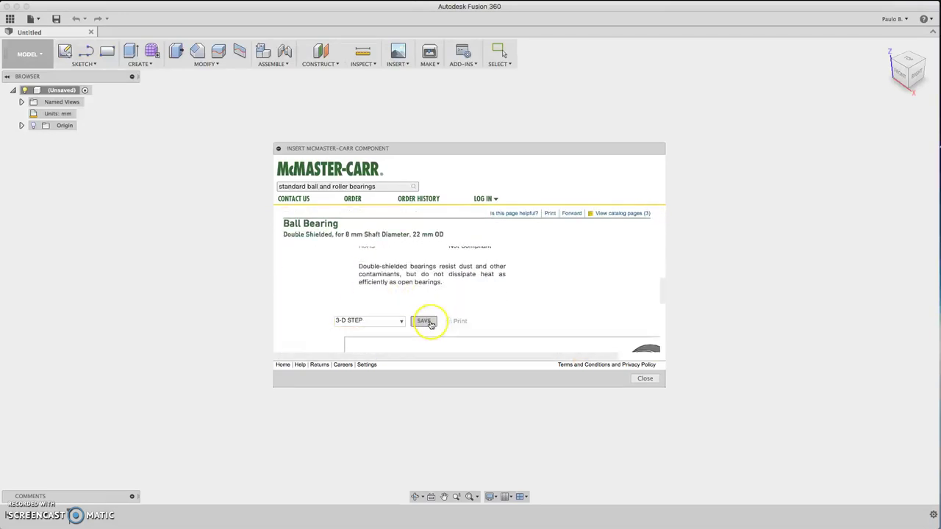
{"action": "left_click", "coordinate": [427, 320]}
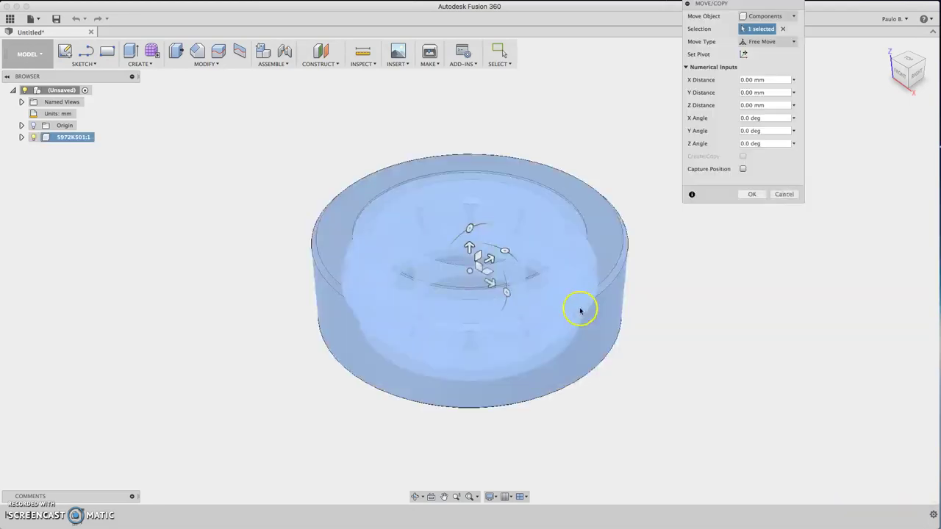
{"action": "left_click", "coordinate": [749, 194]}
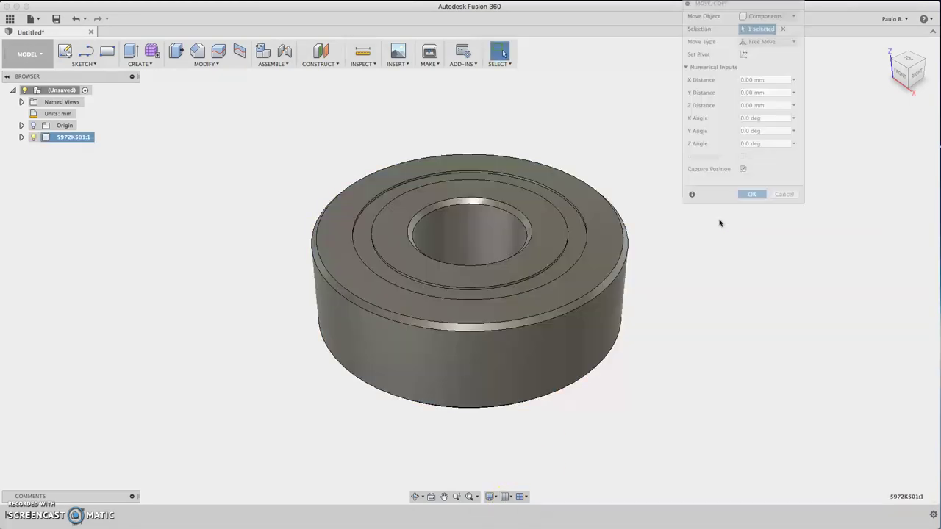
Turn on the layout grid in the workspace
{"action": "left_click", "coordinate": [491, 496]}
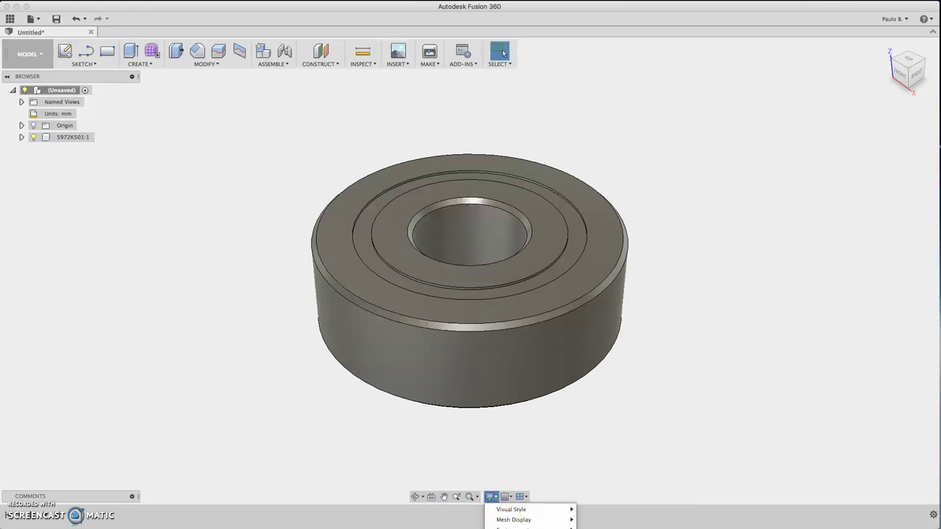
{"action": "left_click", "coordinate": [506, 497]}
{"action": "left_click", "coordinate": [506, 509]}
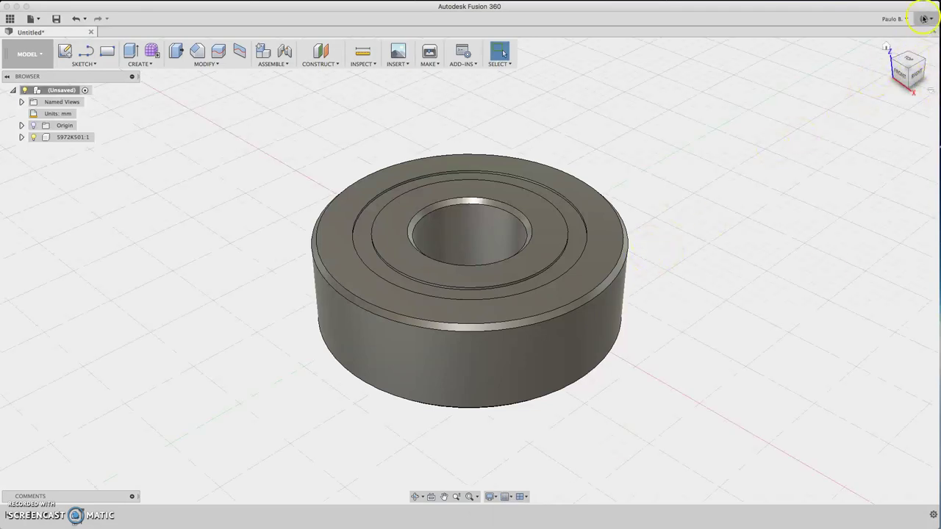
Start a sketch on the horizontal origin plane and draw two origin-centred circles matching the bearing's 8 mm bore and 22 mm outer edge
{"action": "mouse_move", "coordinate": [907, 64]}
{"action": "left_mouse_down"}
{"action": "mouse_move", "coordinate": [893, 95]}
{"action": "mouse_move", "coordinate": [825, 122]}
{"action": "mouse_move", "coordinate": [810, 75]}
{"action": "mouse_move", "coordinate": [850, 80]}
{"action": "left_mouse_up"}
{"action": "left_click", "coordinate": [892, 59]}
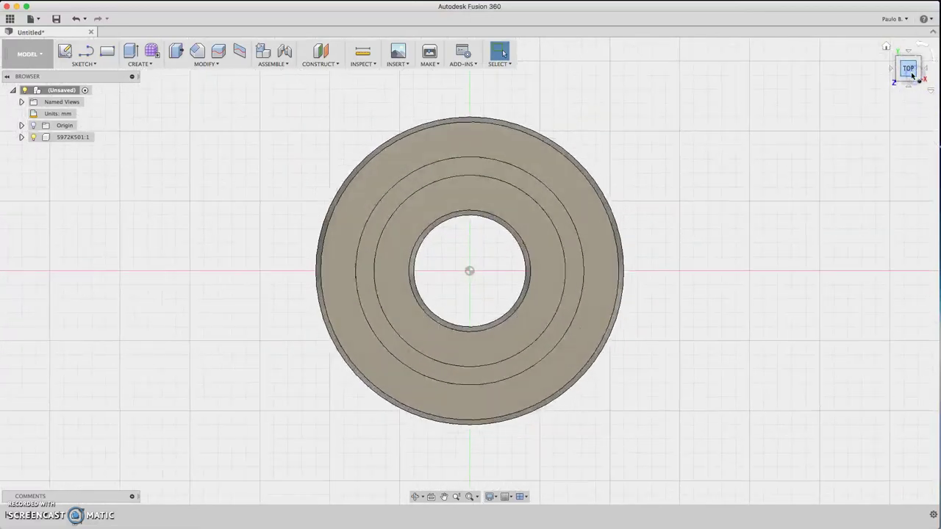
{"action": "scroll", "coordinate": [121, 274], "scroll_direction": "down", "scroll_amount": 4}
{"action": "scroll", "coordinate": [123, 274], "scroll_direction": "up", "scroll_amount": 3}
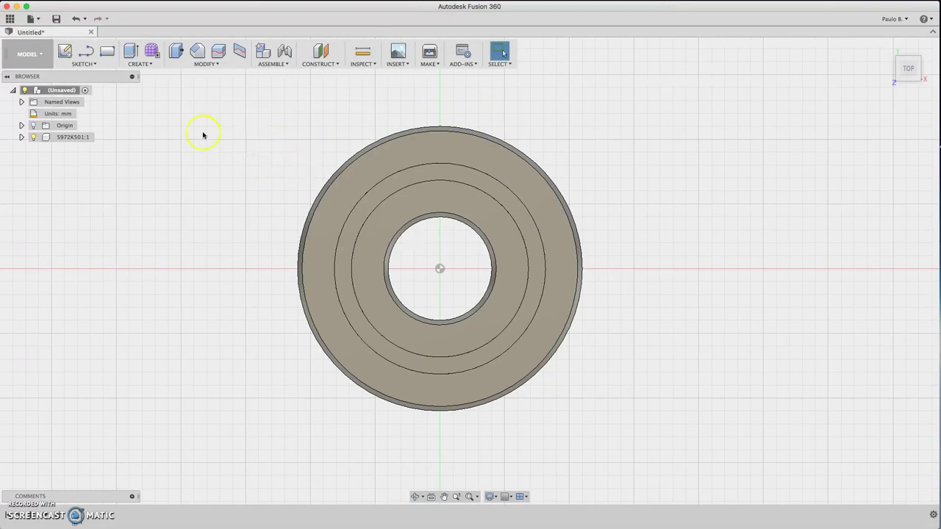
{"action": "left_click", "coordinate": [65, 50]}
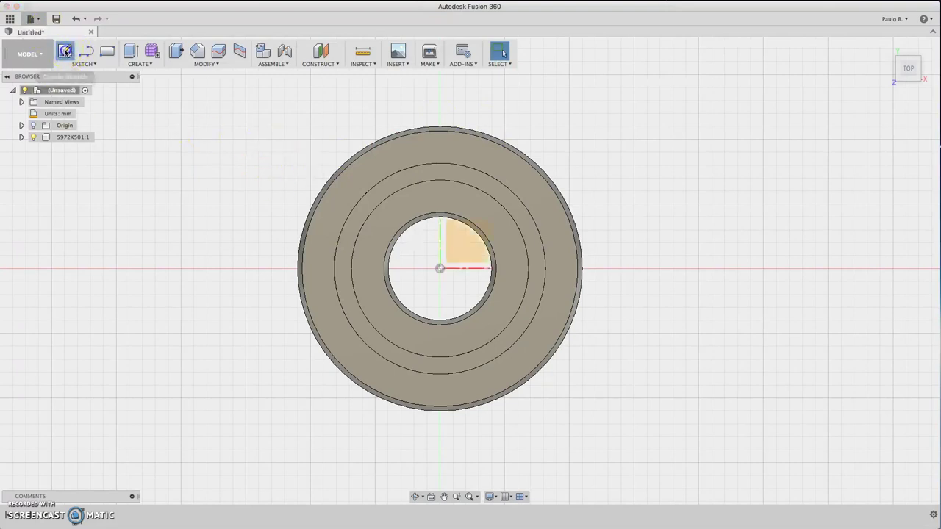
{"action": "left_click", "coordinate": [439, 248]}
{"action": "key", "text": "c"}
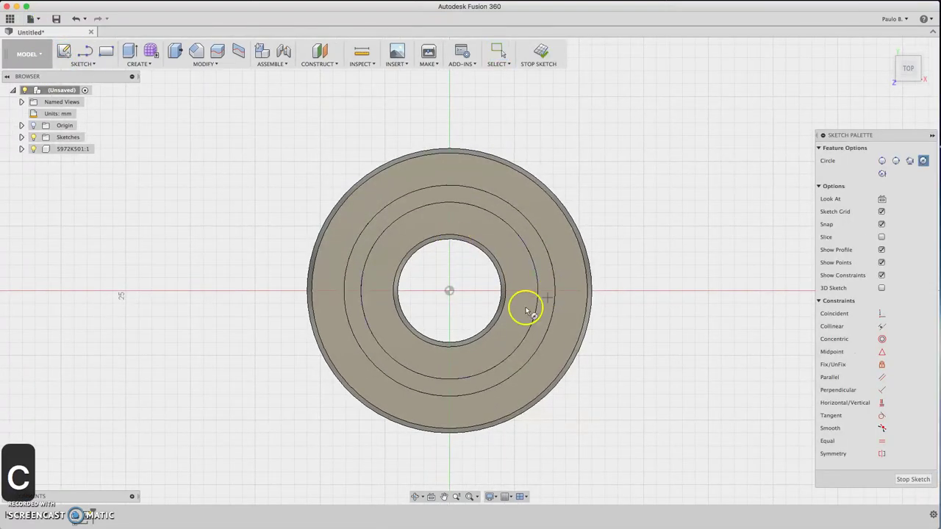
{"action": "left_click", "coordinate": [451, 292]}
{"action": "left_click", "coordinate": [505, 289]}
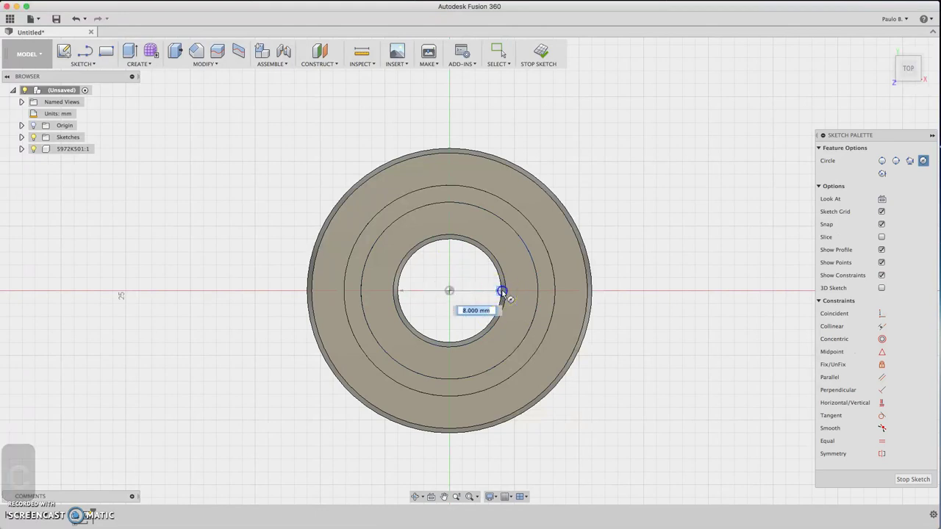
{"action": "left_click", "coordinate": [454, 292]}
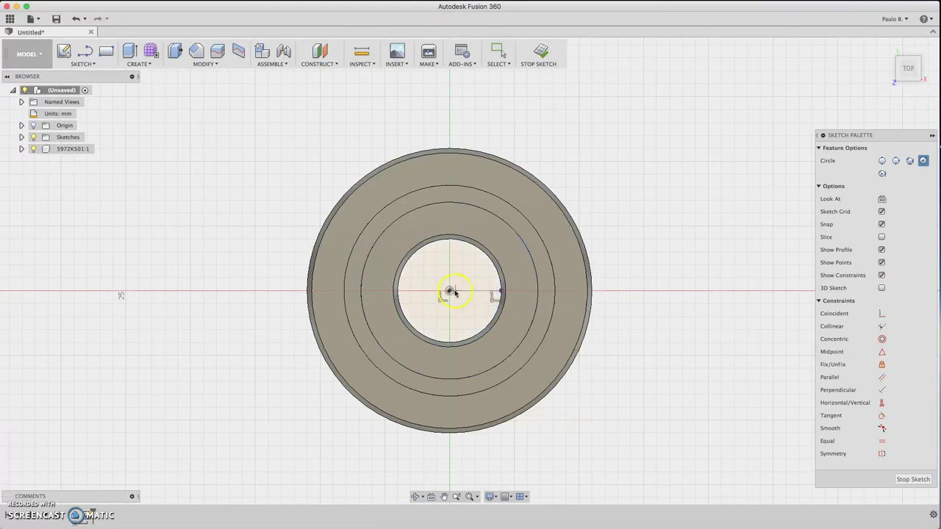
{"action": "left_click", "coordinate": [593, 294]}
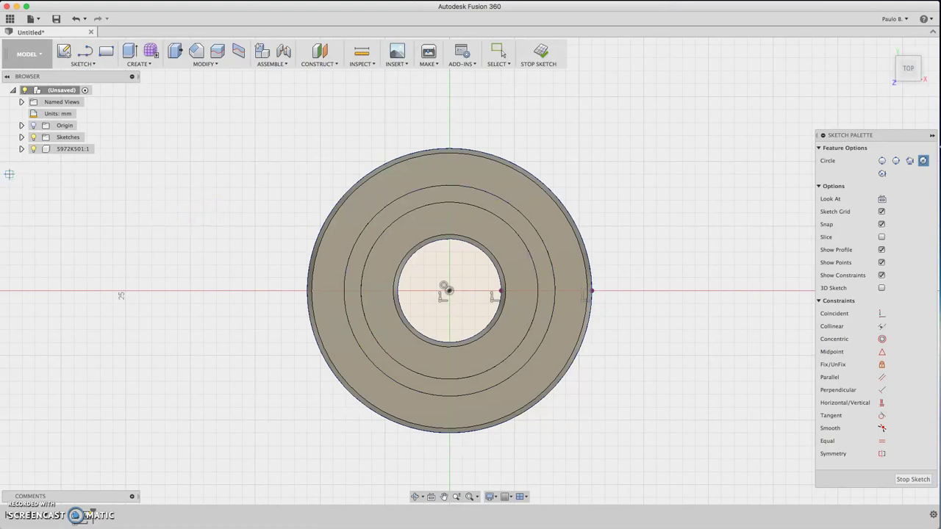
Hide the imported bearing component to check the two sketch circles on their own
{"action": "left_click", "coordinate": [22, 137]}
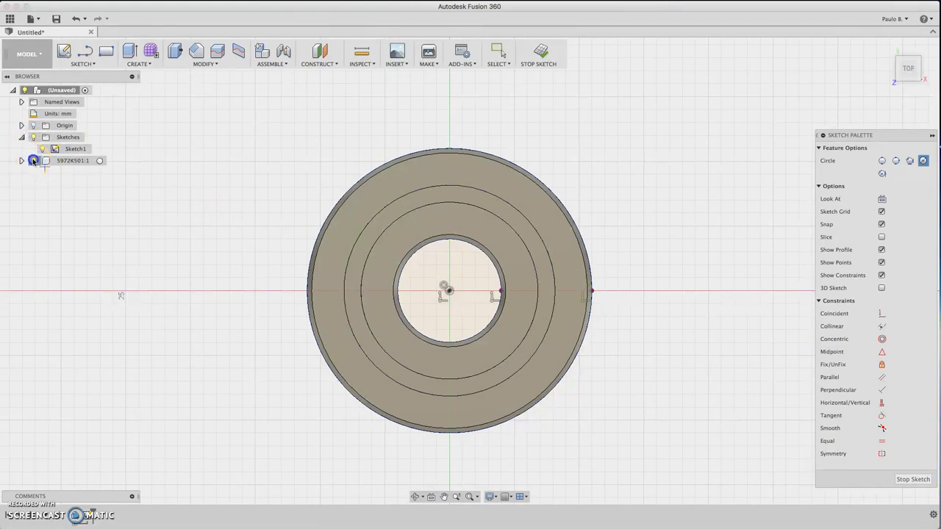
{"action": "left_click", "coordinate": [33, 161]}
{"action": "mouse_move", "coordinate": [908, 69]}
{"action": "left_mouse_down"}
{"action": "mouse_move", "coordinate": [876, 39]}
{"action": "mouse_move", "coordinate": [877, 51]}
{"action": "mouse_move", "coordinate": [930, 51]}
{"action": "mouse_move", "coordinate": [921, 58]}
{"action": "left_mouse_up"}
{"action": "scroll", "coordinate": [604, 234], "scroll_direction": "up", "scroll_amount": 2}
{"action": "scroll", "coordinate": [604, 234], "scroll_direction": "down", "scroll_amount": 3}
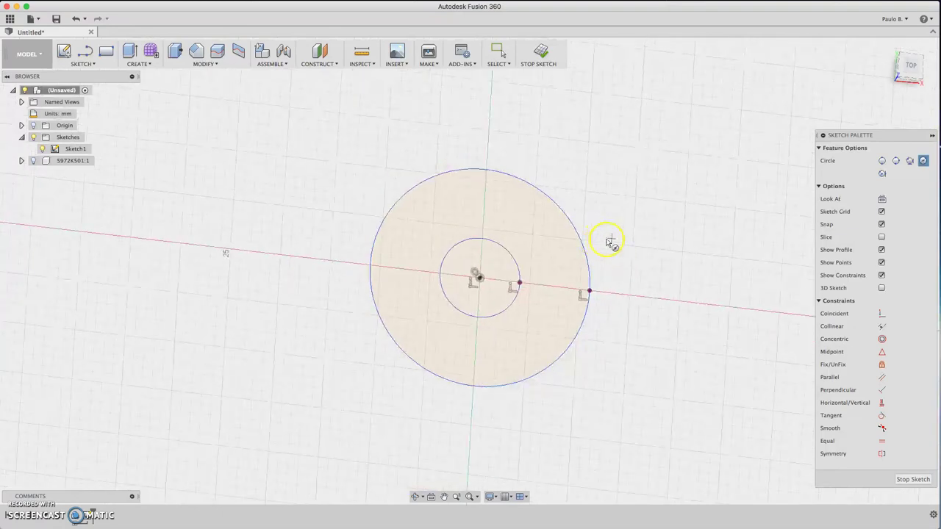
{"action": "left_click", "coordinate": [909, 67]}
{"action": "scroll", "coordinate": [420, 241], "scroll_direction": "up", "scroll_amount": 2}
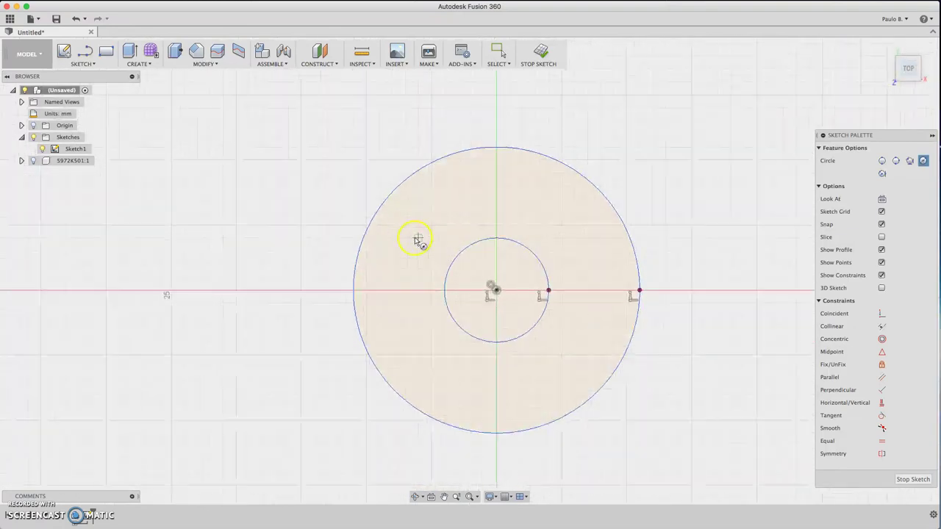
Exit the circle command and hide the bearing component again from within the sketch
{"action": "scroll", "coordinate": [419, 240], "scroll_direction": "down", "scroll_amount": 5}
{"action": "scroll", "coordinate": [419, 239], "scroll_direction": "down", "scroll_amount": 2}
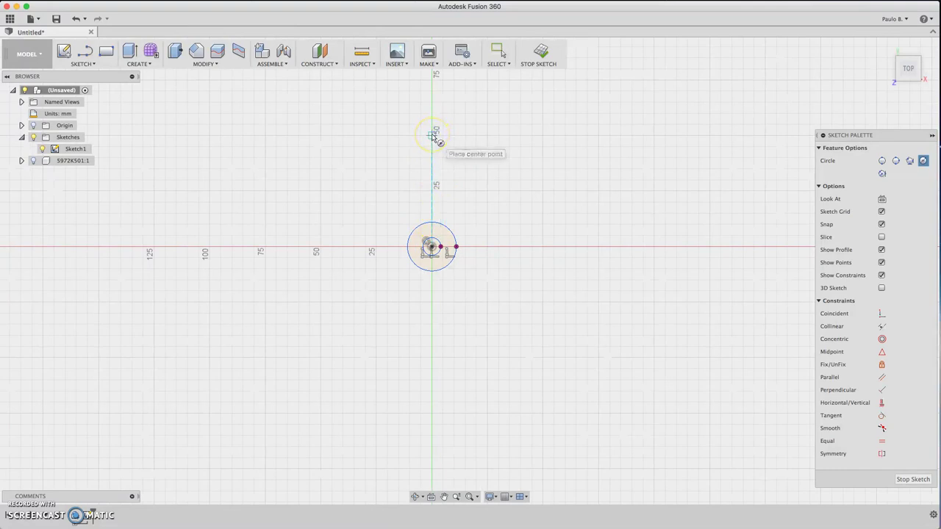
{"action": "key", "text": "Escape"}
{"action": "key", "text": "c"}
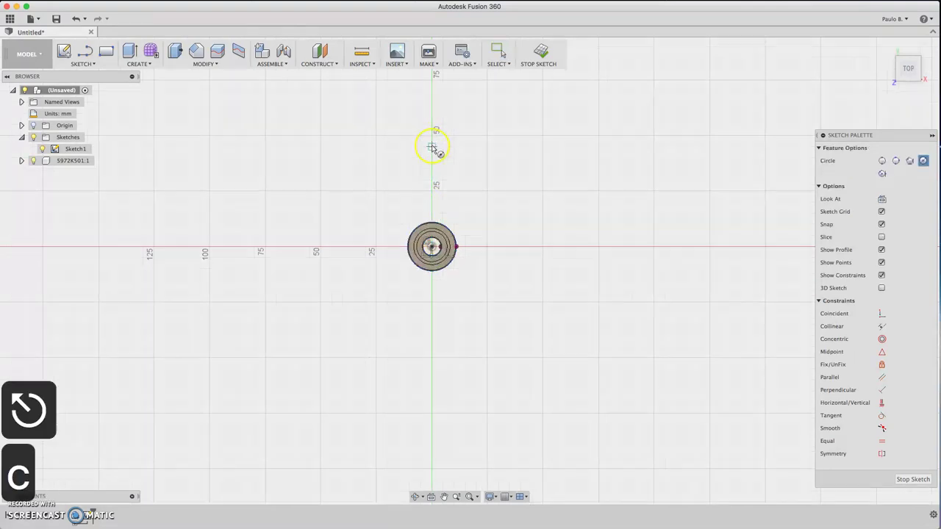
{"action": "key", "text": "Escape"}
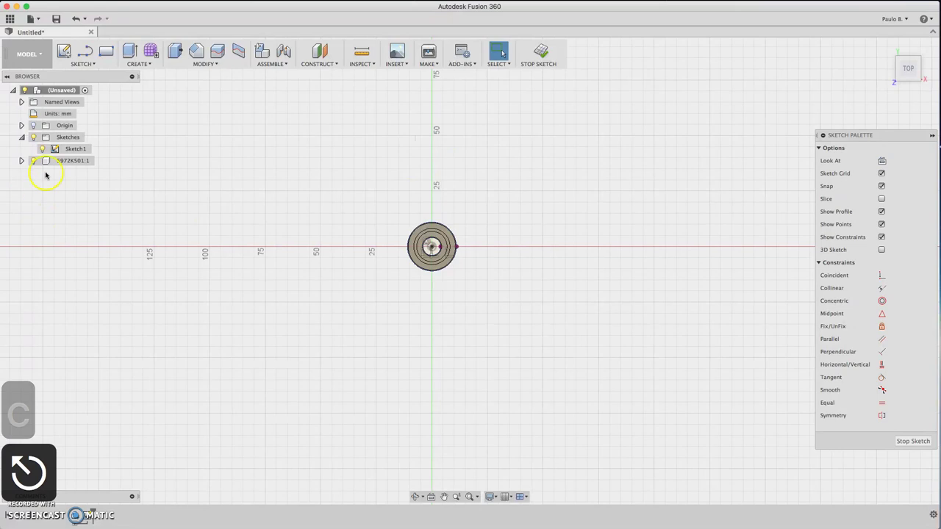
{"action": "left_click", "coordinate": [38, 164]}
{"action": "left_click", "coordinate": [37, 161]}
Draw two concentric circles, about 8 mm and about 31.6 mm in diameter, centred on the vertical axis 50 mm above the origin
{"action": "key", "text": "c"}
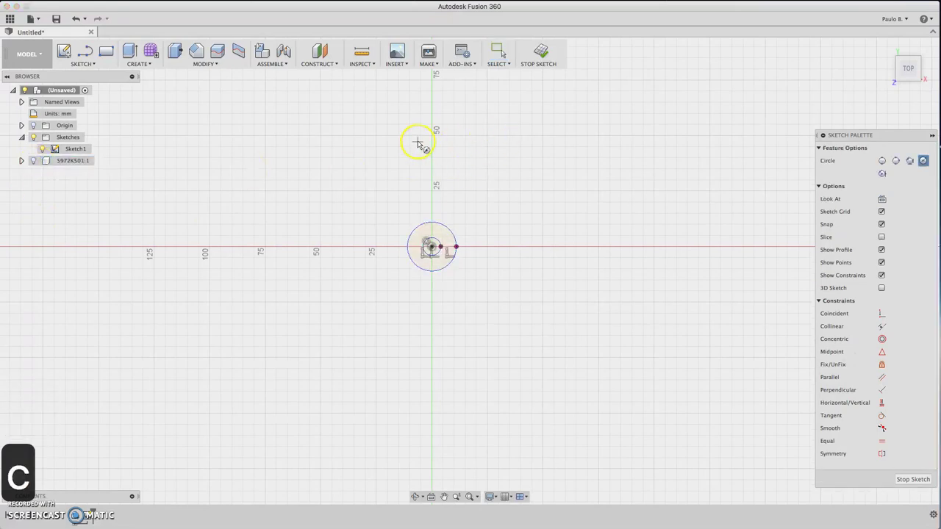
{"action": "left_click", "coordinate": [432, 136]}
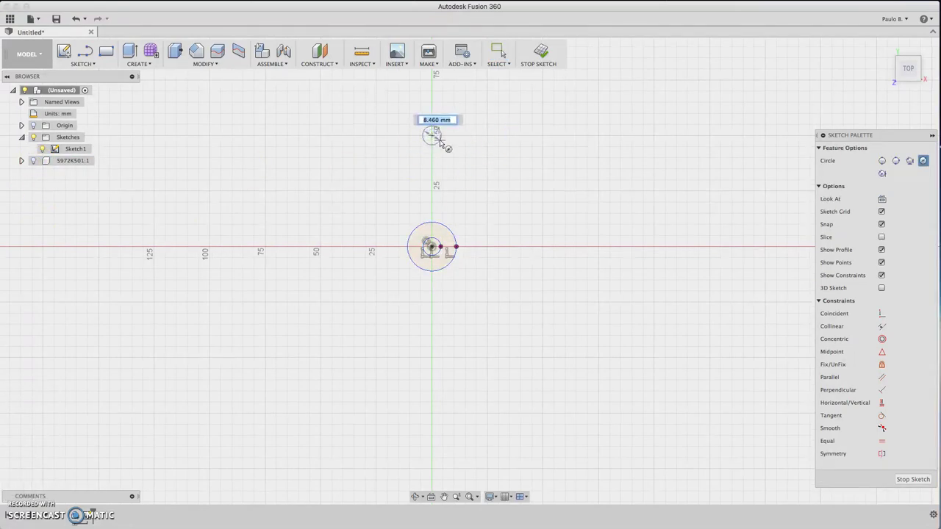
{"action": "left_click", "coordinate": [440, 137]}
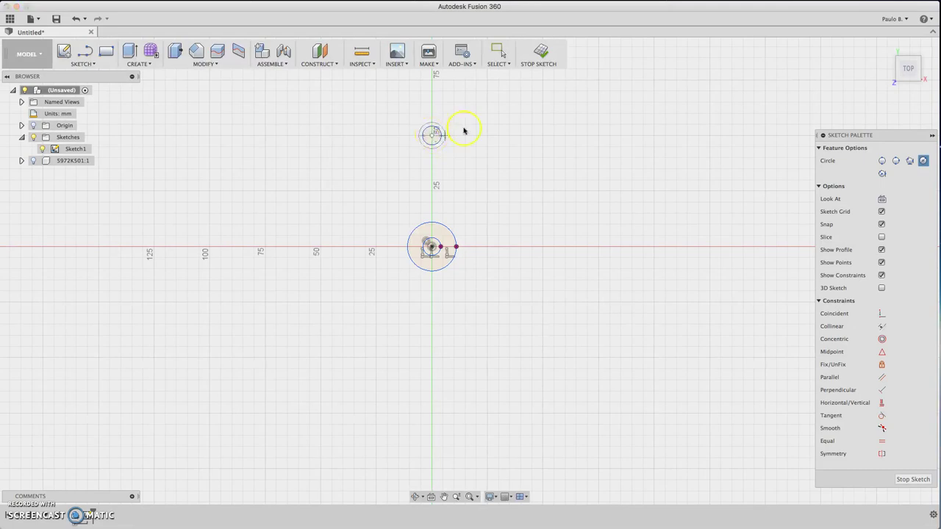
{"action": "left_click", "coordinate": [466, 130]}
Dimension the diameter of the upper pair's outer circle, accepting the proposed value
{"action": "key", "text": "d"}
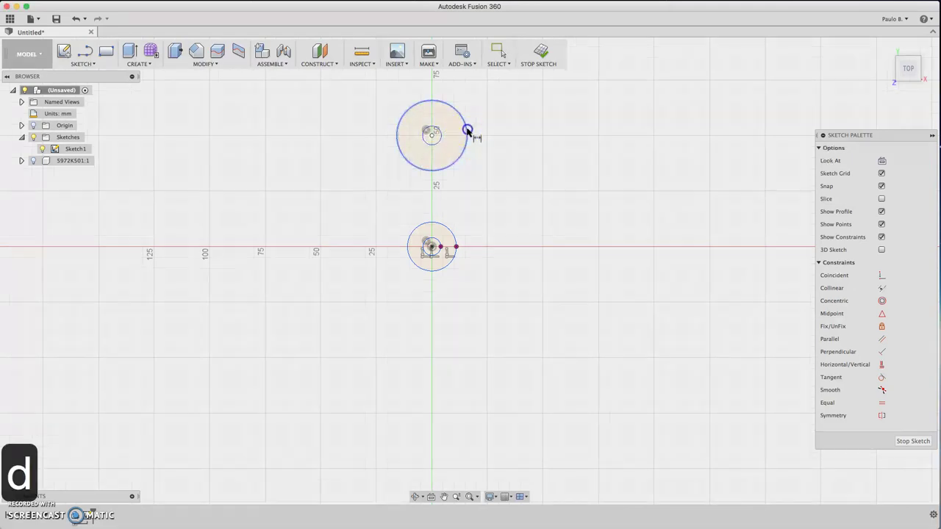
{"action": "left_click", "coordinate": [467, 130]}
{"action": "left_click", "coordinate": [470, 156]}
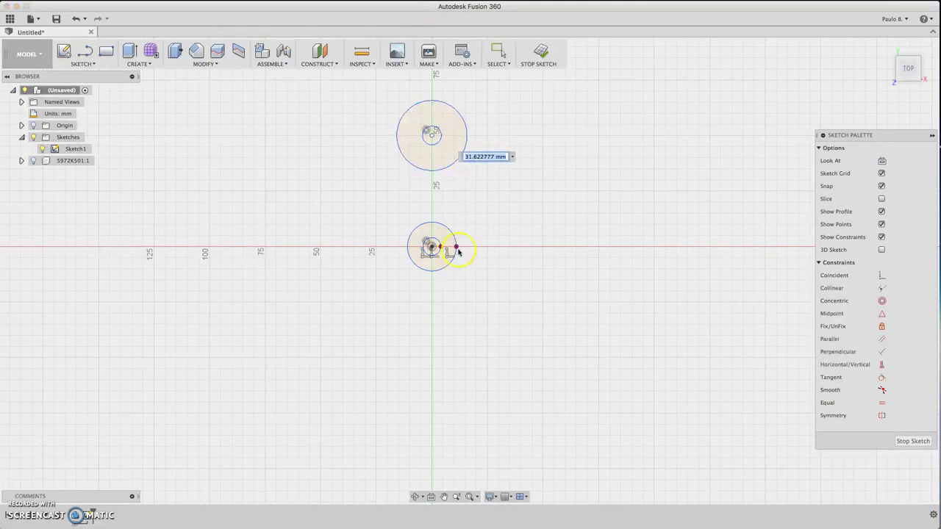
{"action": "key", "text": "Return"}
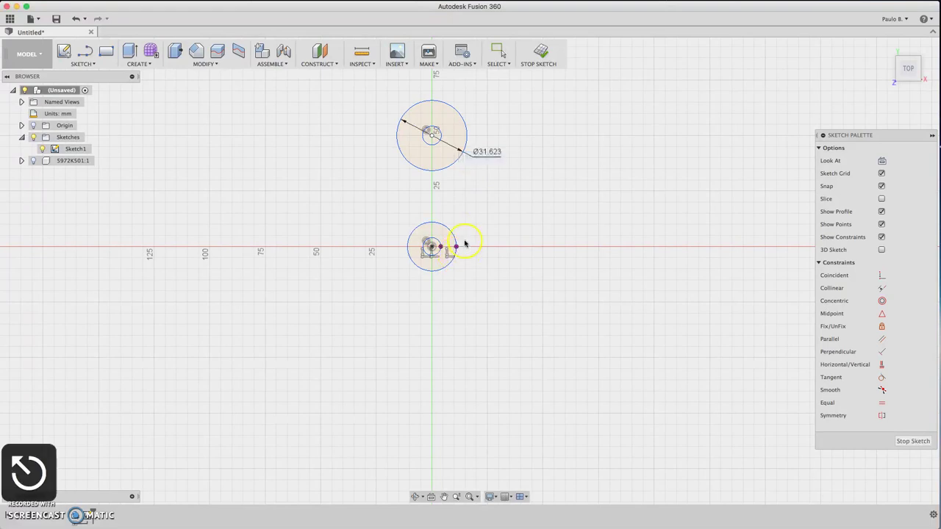
Add driven diameter dimensions to the outer and inner circles of the lower pair at the origin
{"action": "key", "text": "d"}
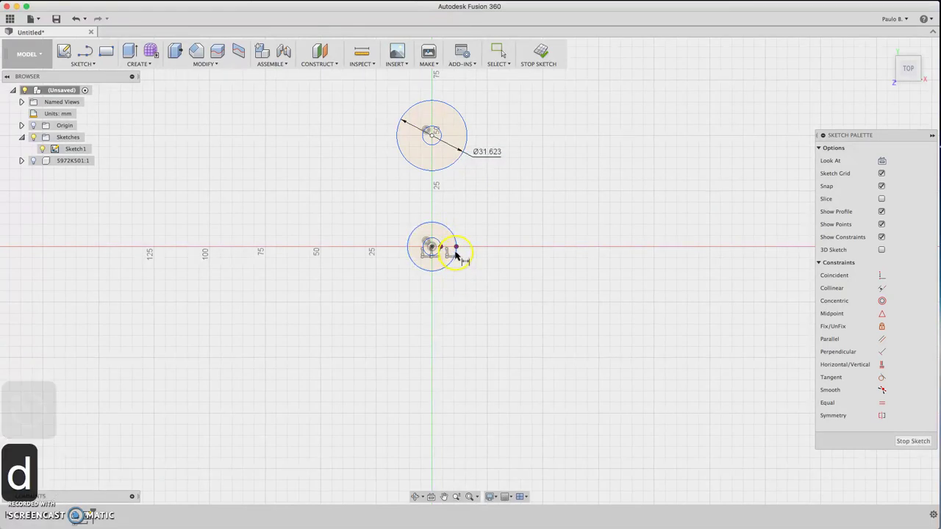
{"action": "left_click", "coordinate": [454, 254]}
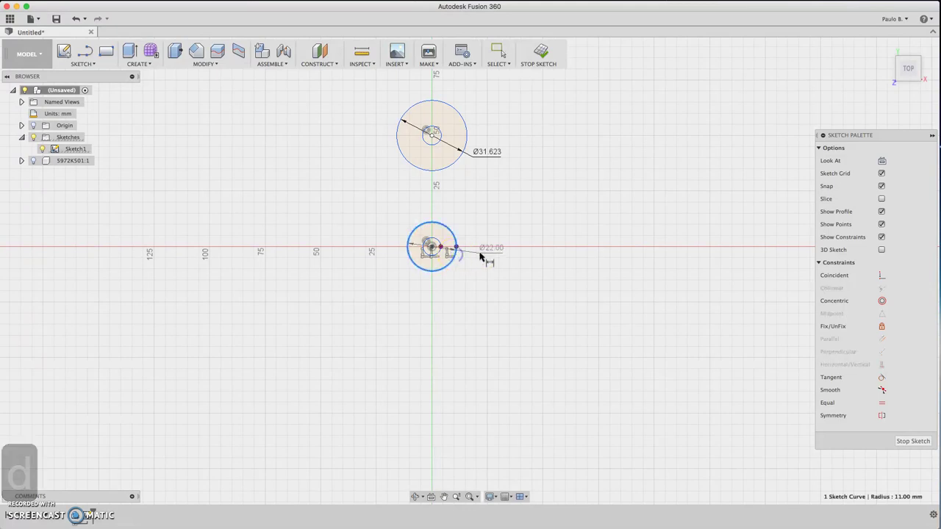
{"action": "key", "text": "Return"}
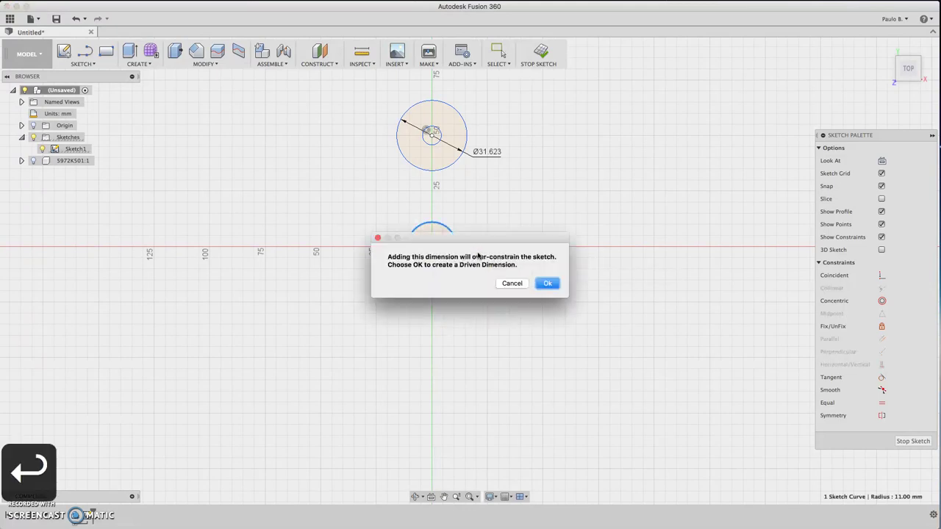
{"action": "left_click", "coordinate": [548, 284]}
{"action": "key", "text": "d"}
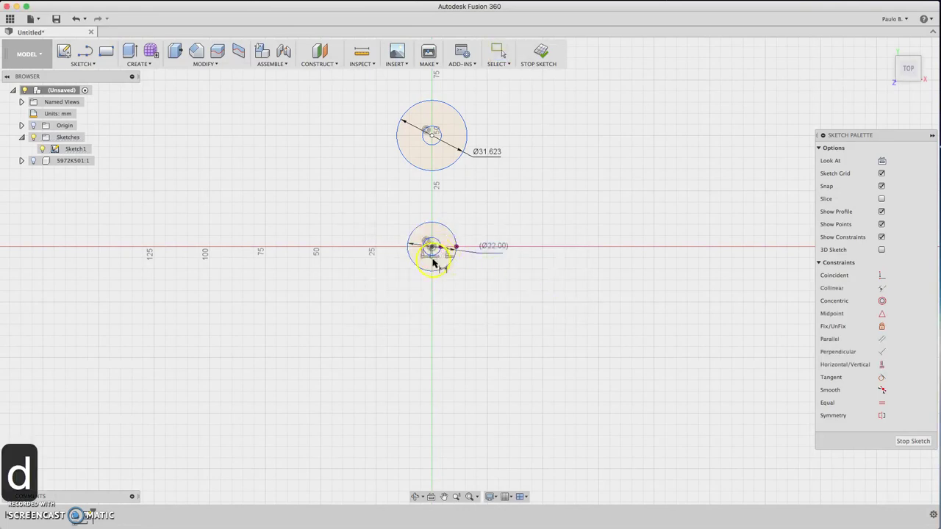
{"action": "left_click", "coordinate": [439, 255]}
{"action": "left_click", "coordinate": [477, 215]}
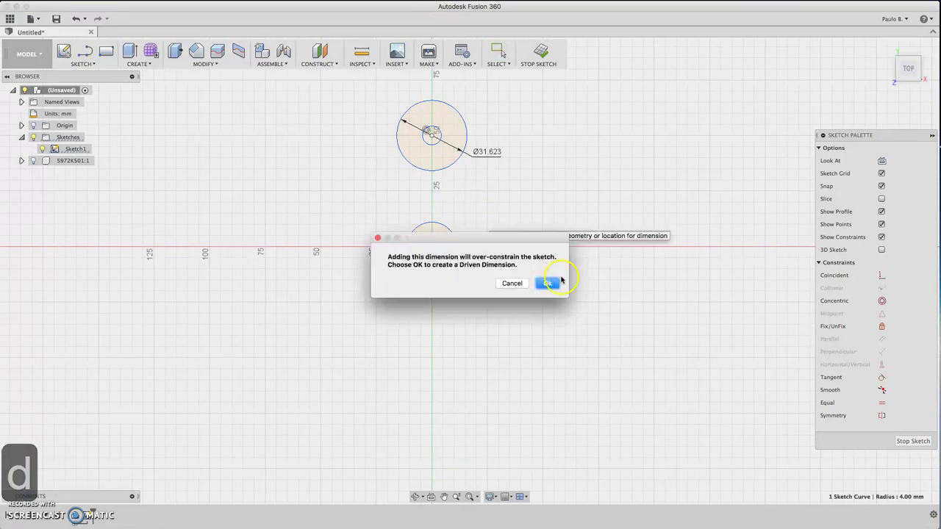
{"action": "left_click", "coordinate": [544, 282]}
Delete the two sketch points where the lower circles cross the horizontal axis and reposition both lower diameter labels
{"action": "left_click", "coordinate": [459, 249]}
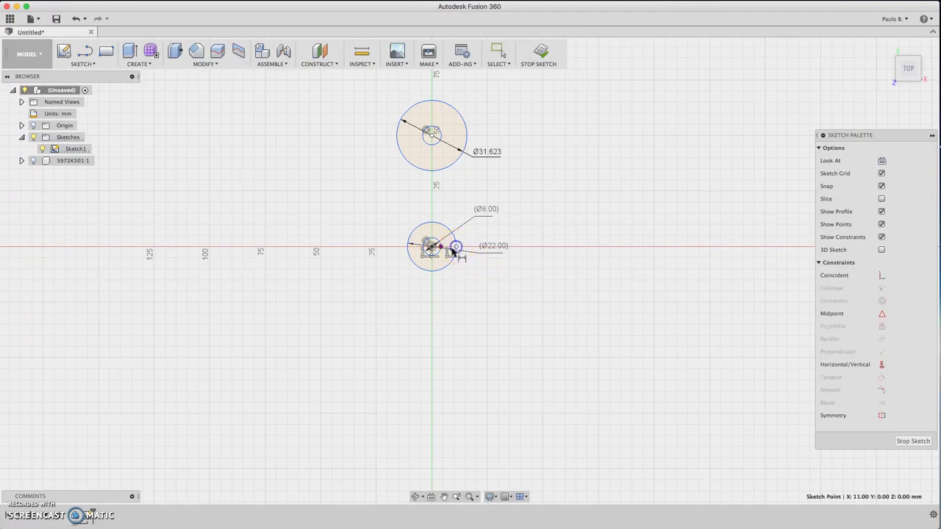
{"action": "left_click", "coordinate": [441, 248]}
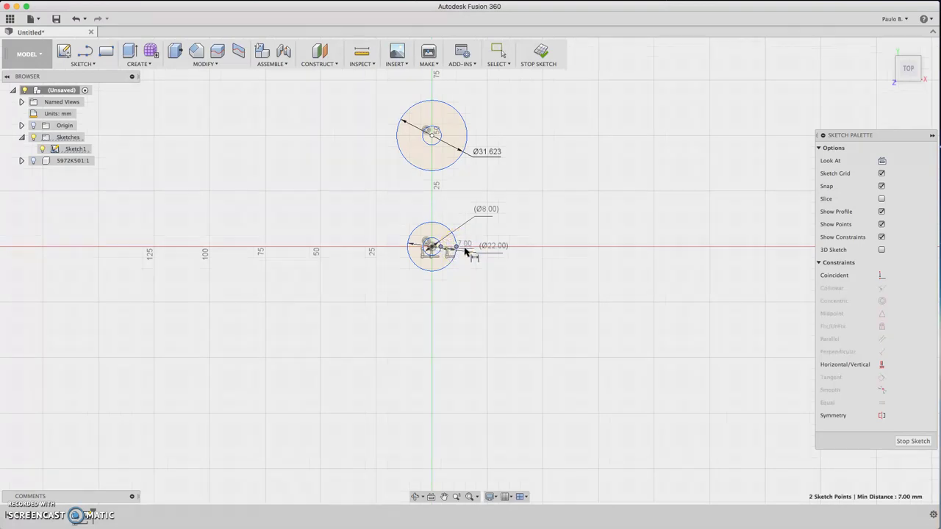
{"action": "key", "text": "BackSpace"}
{"action": "left_click_drag", "start_coordinate": [501, 254], "coordinate": [475, 260]}
{"action": "left_click_drag", "start_coordinate": [483, 211], "coordinate": [482, 219]}
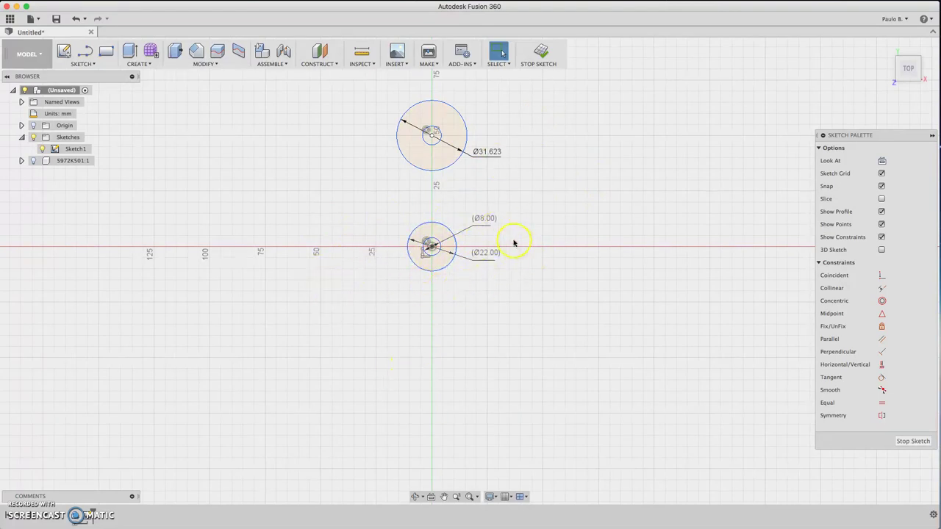
Set the diameter of the upper pair's outer circle to 22 mm
{"action": "left_click", "coordinate": [481, 152]}
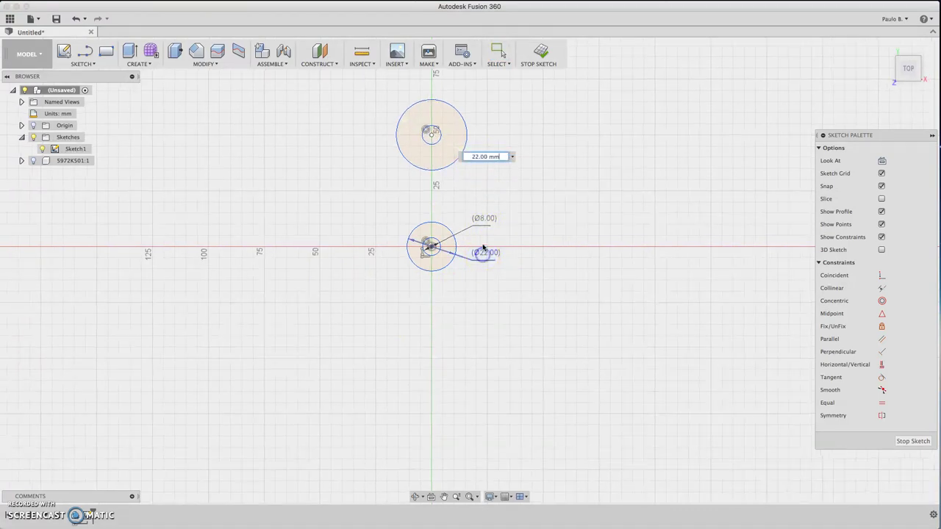
{"action": "type", "text": "22"}
{"action": "key", "text": "Return"}
Dimension the diameter of the upper pair's inner circle as 8 mm
{"action": "left_click", "coordinate": [442, 134]}
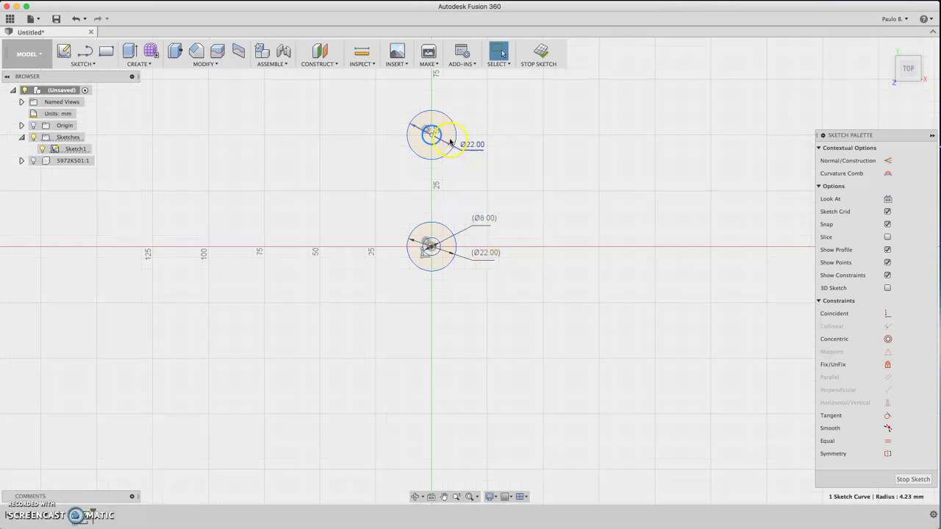
{"action": "key", "text": "d"}
{"action": "left_click", "coordinate": [476, 130]}
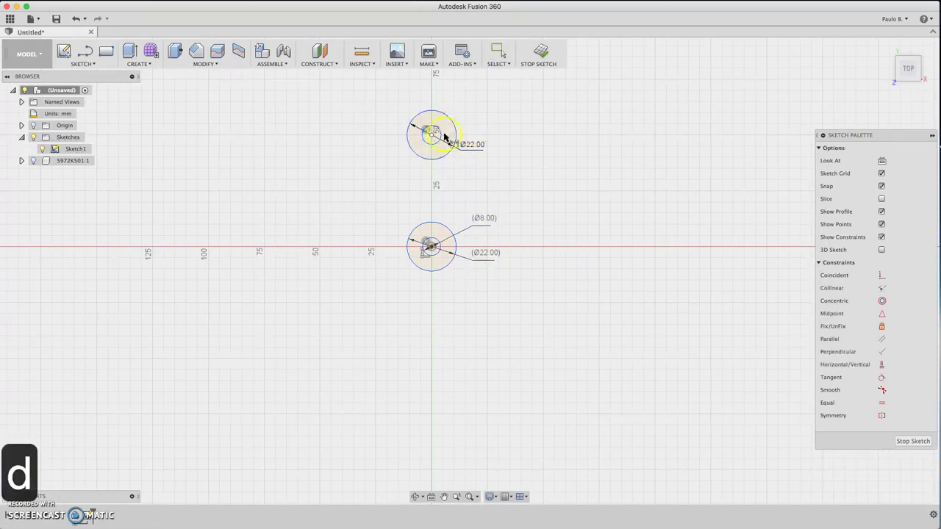
{"action": "left_click", "coordinate": [470, 123]}
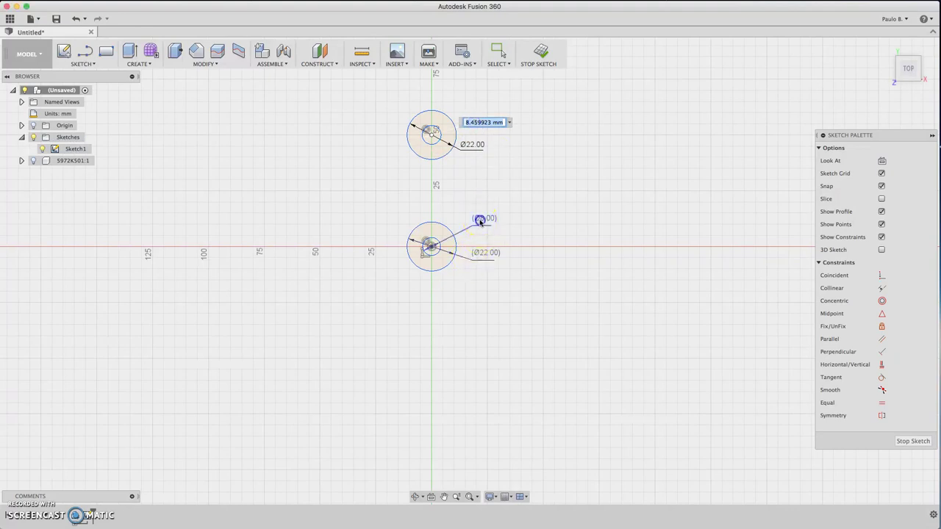
{"action": "type", "text": "8"}
{"action": "key", "text": "Return"}
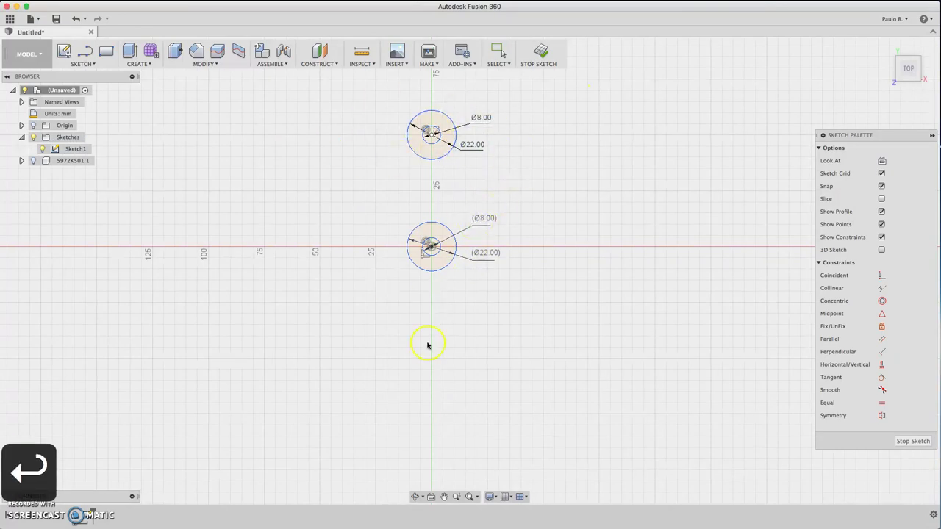
Draw a vertical line about 50 mm long between the two circle centres and turn it into a construction line
{"action": "key", "text": "l"}
{"action": "left_click", "coordinate": [432, 134]}
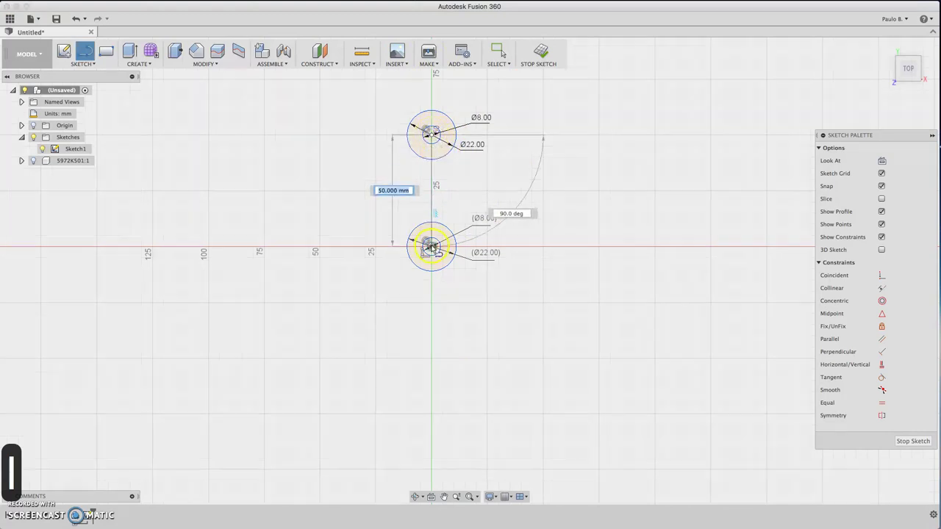
{"action": "key", "text": "Escape"}
{"action": "left_click", "coordinate": [426, 180]}
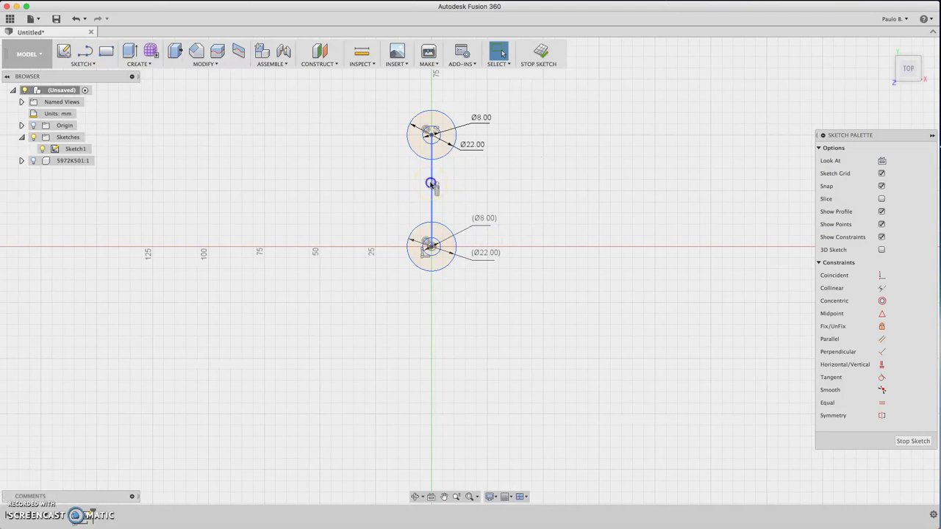
{"action": "key", "text": "Delete"}
{"action": "left_click", "coordinate": [434, 185]}
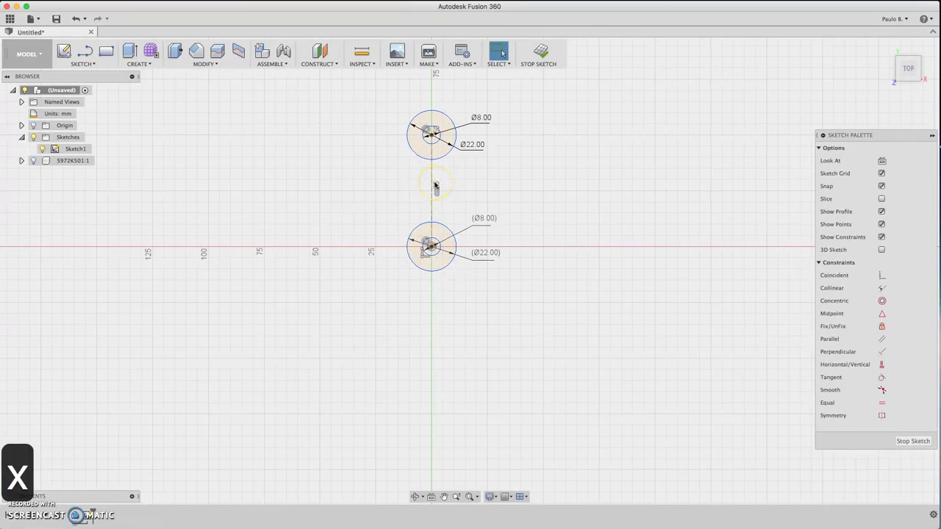
Dimension the vertical construction line between the circle centres to a length of 45 mm
{"action": "left_click", "coordinate": [434, 186]}
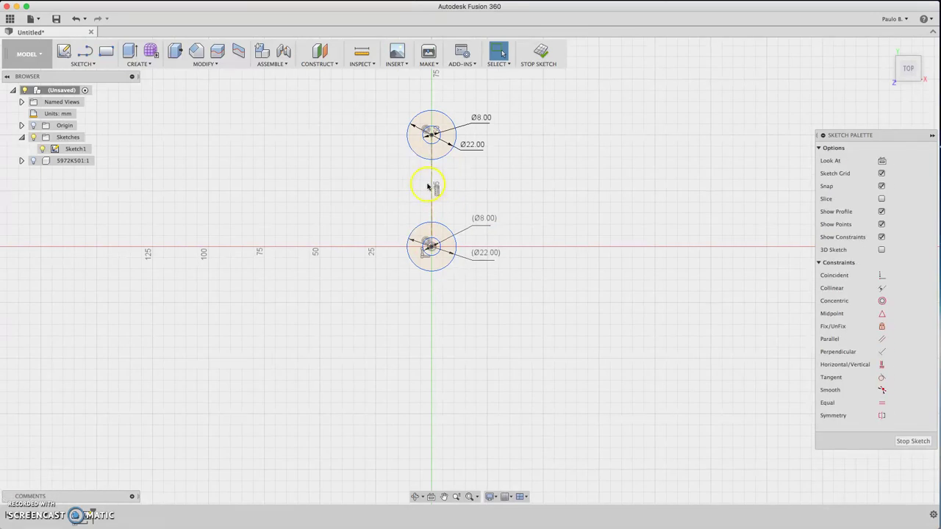
{"action": "key", "text": "d"}
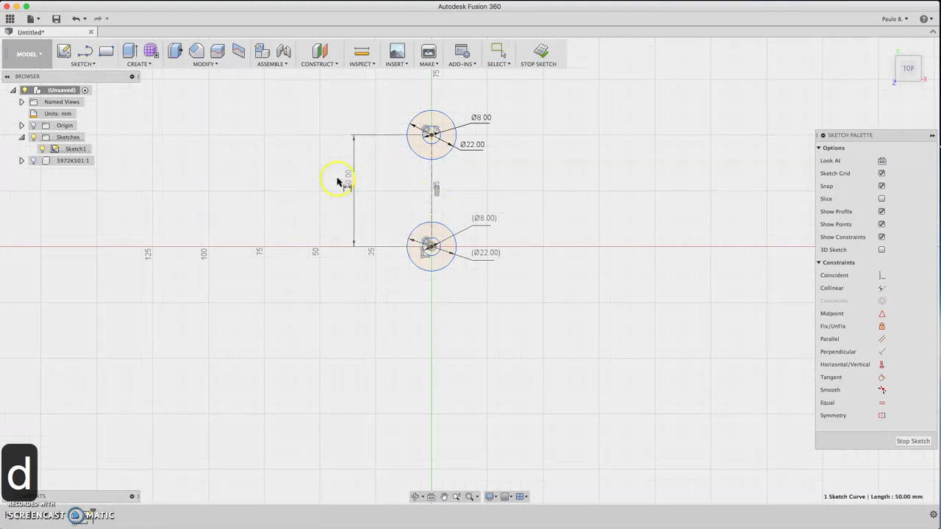
{"action": "left_click", "coordinate": [336, 187]}
{"action": "type", "text": "45"}
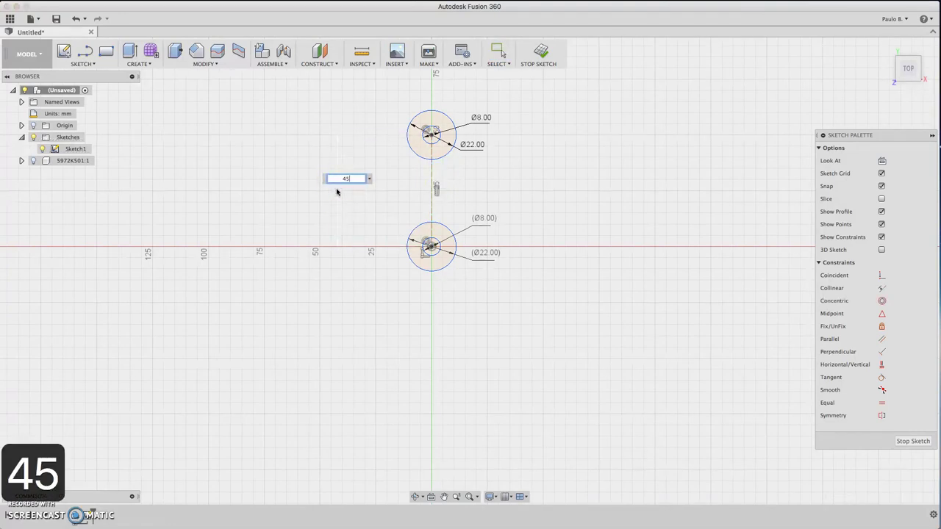
{"action": "key", "text": "Return"}
{"action": "key", "text": "Escape"}
{"action": "left_click", "coordinate": [405, 195]}
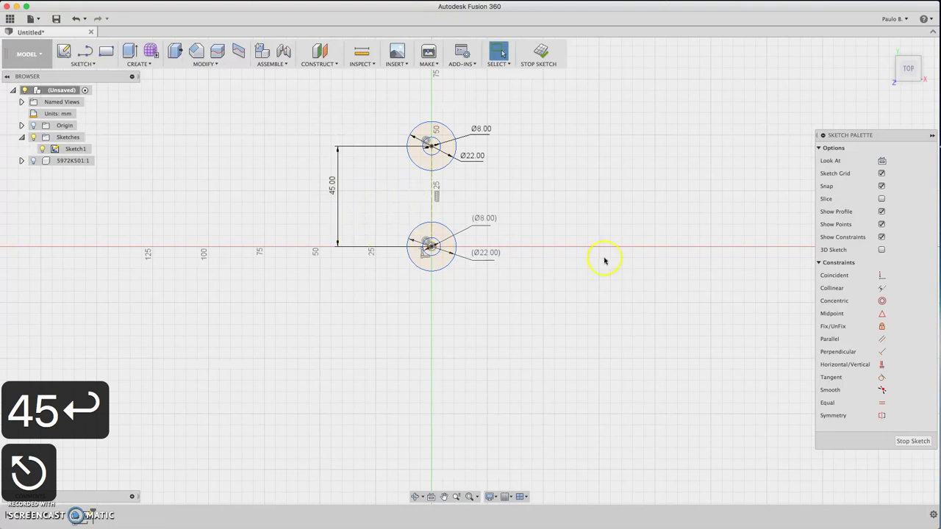
Draw a 35 mm diameter circle centred on the lower circle pair at the origin
{"action": "key", "text": "c"}
{"action": "left_click", "coordinate": [431, 245]}
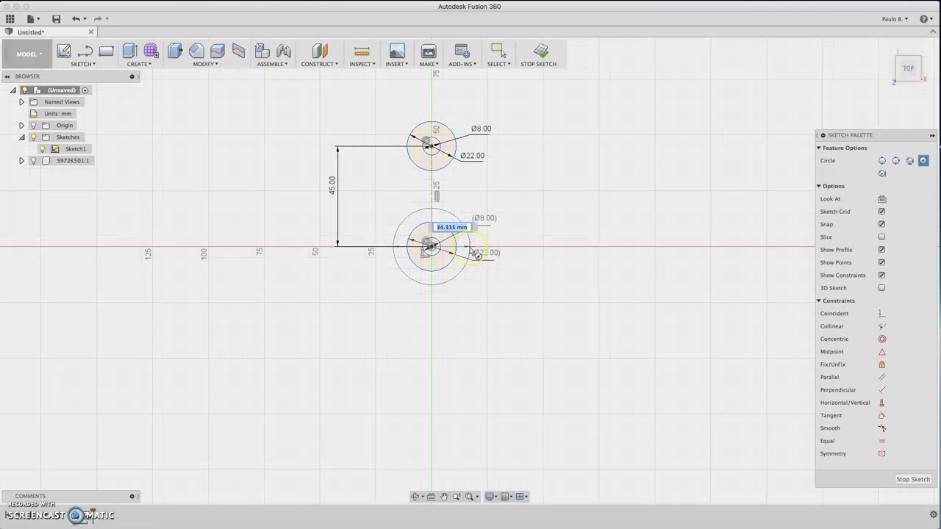
{"action": "type", "text": "35"}
{"action": "key", "text": "Return"}
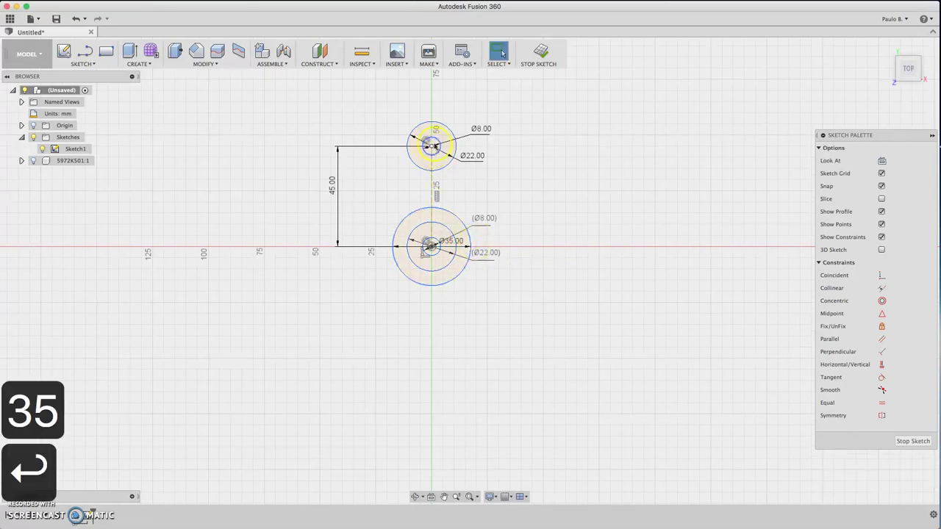
Draw a 30 mm diameter circle centred on the upper circle pair
{"action": "key", "text": "c"}
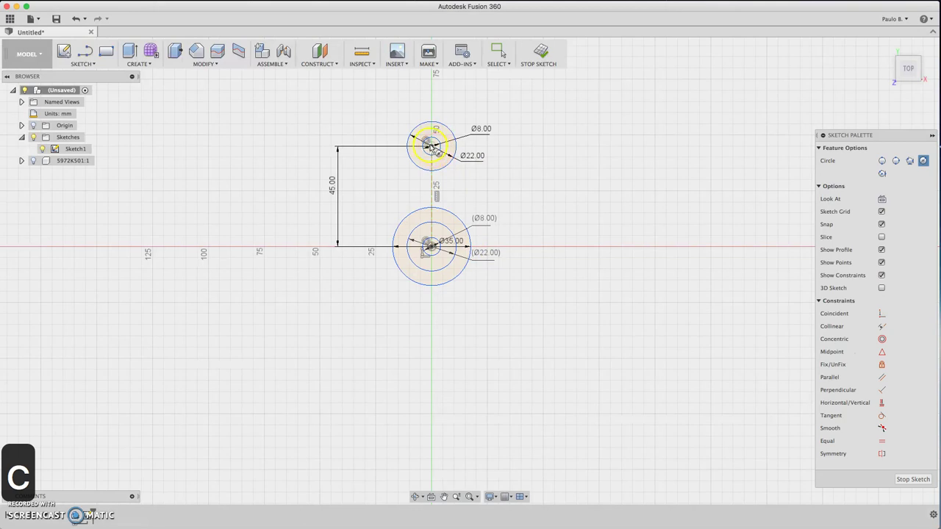
{"action": "left_click", "coordinate": [432, 146]}
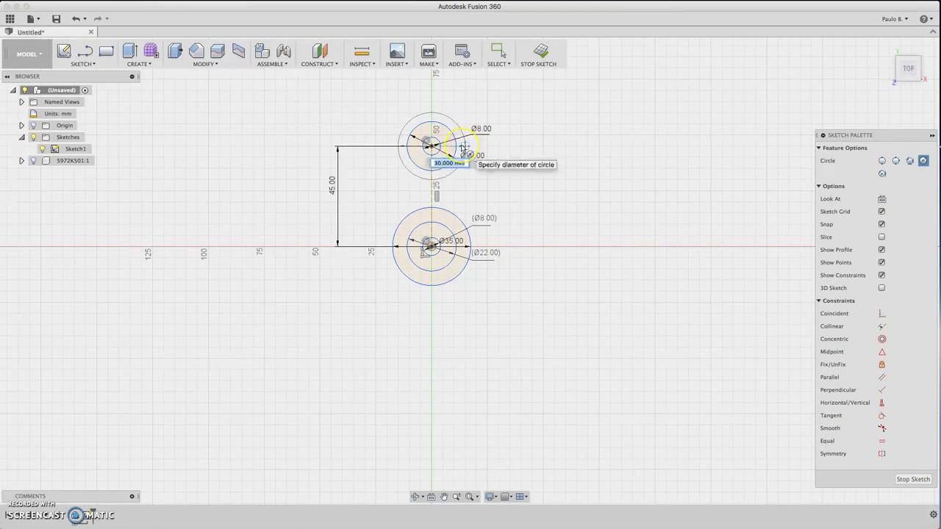
{"action": "left_click", "coordinate": [463, 149]}
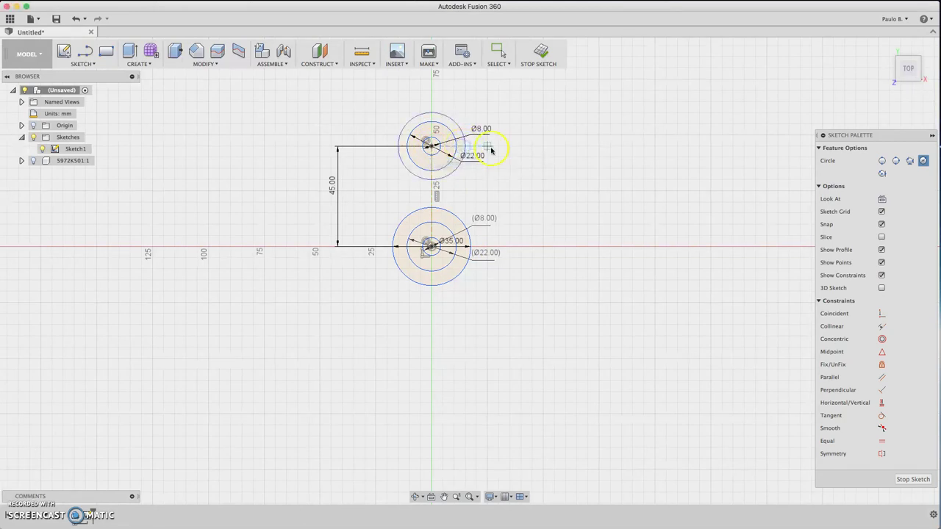
{"action": "key", "text": "Escape"}
Draw two side lines about 42 mm long joining the upper 30 mm circle to the lower 35 mm circle
{"action": "key", "text": "l"}
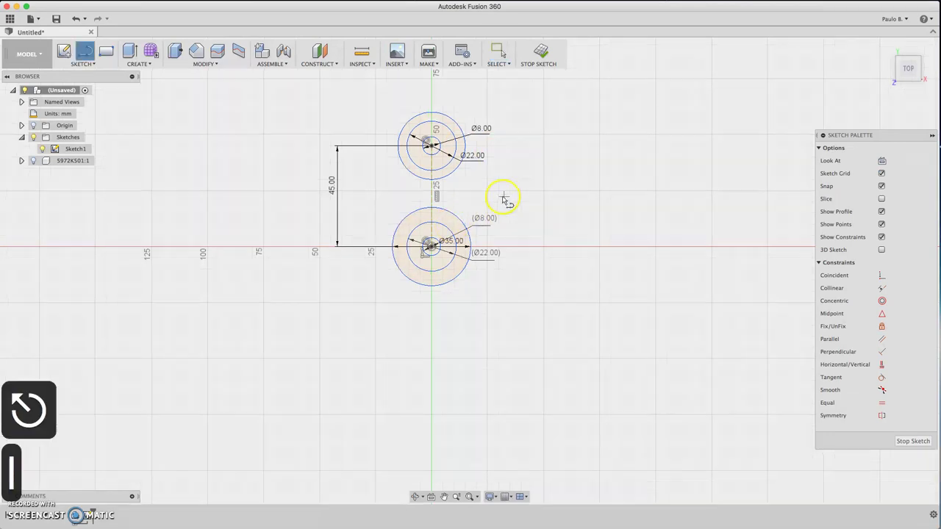
{"action": "left_click", "coordinate": [452, 153]}
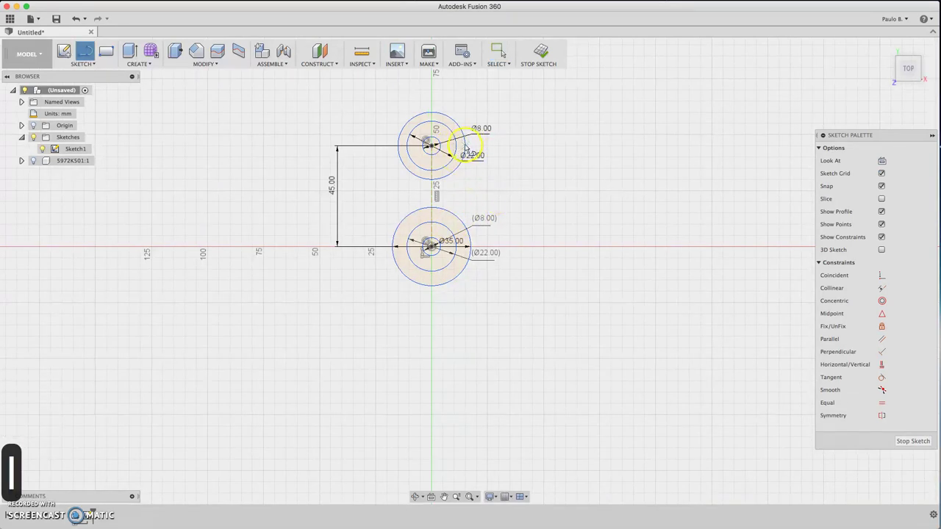
{"action": "left_click", "coordinate": [469, 240]}
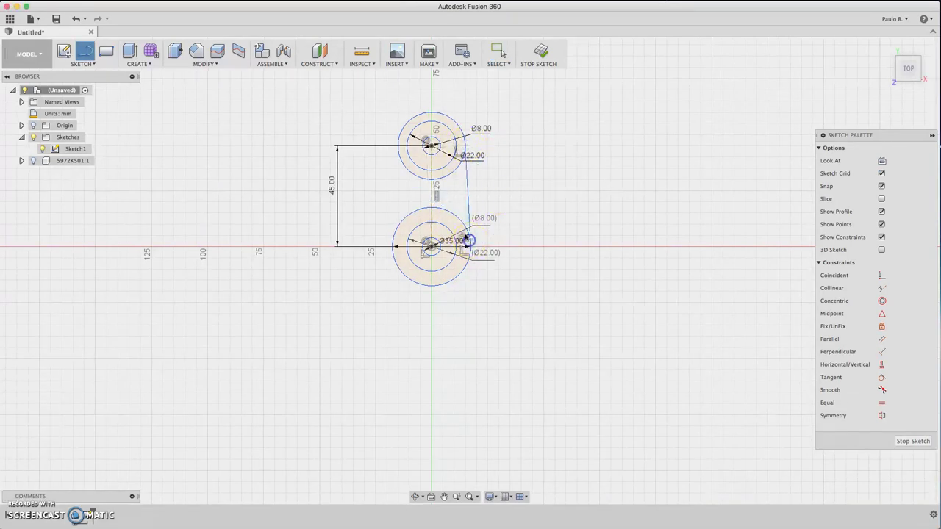
{"action": "left_click", "coordinate": [399, 149]}
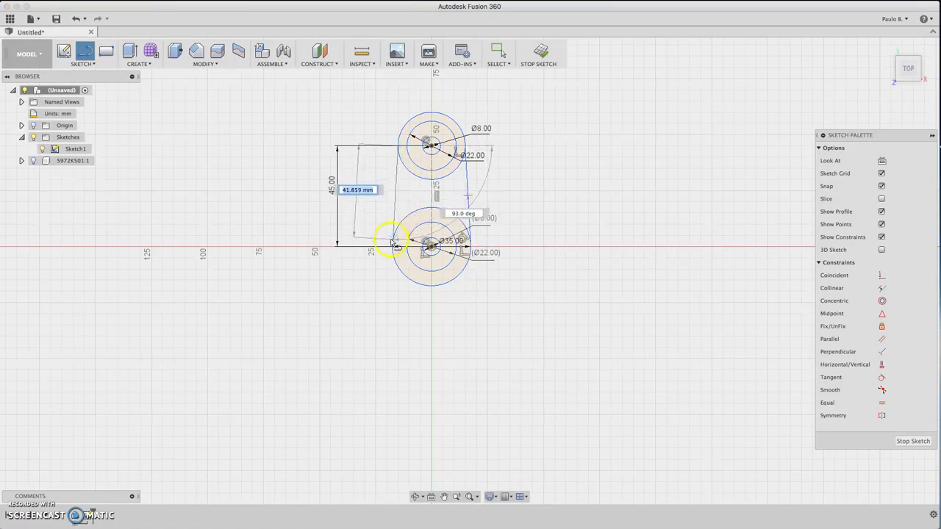
{"action": "left_click", "coordinate": [394, 244]}
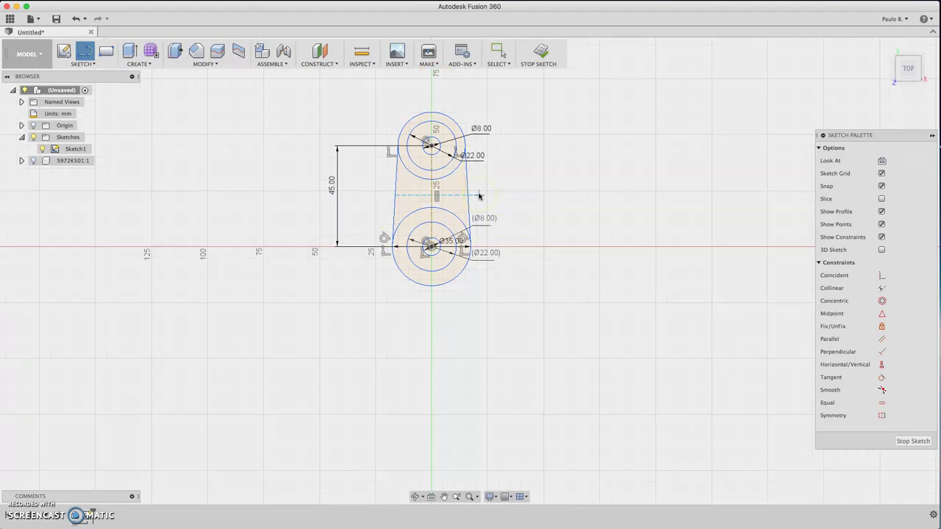
Trim the inner arcs of the upper and lower outermost circles between the side lines to leave one link-shaped outline
{"action": "mouse_move", "coordinate": [920, 45]}
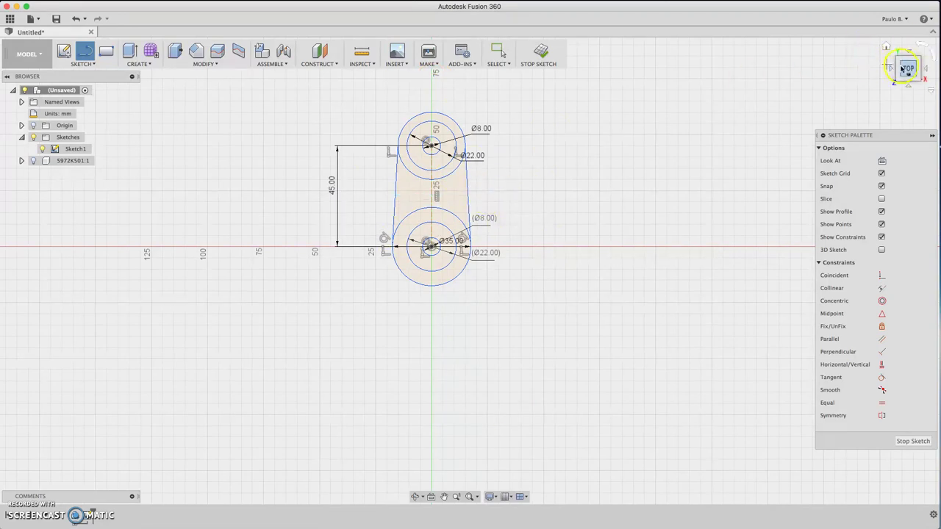
{"action": "middle_click_drag", "start_coordinate": [882, 65], "coordinate": [757, 147], "text": "shift"}
{"action": "key", "text": "Escape"}
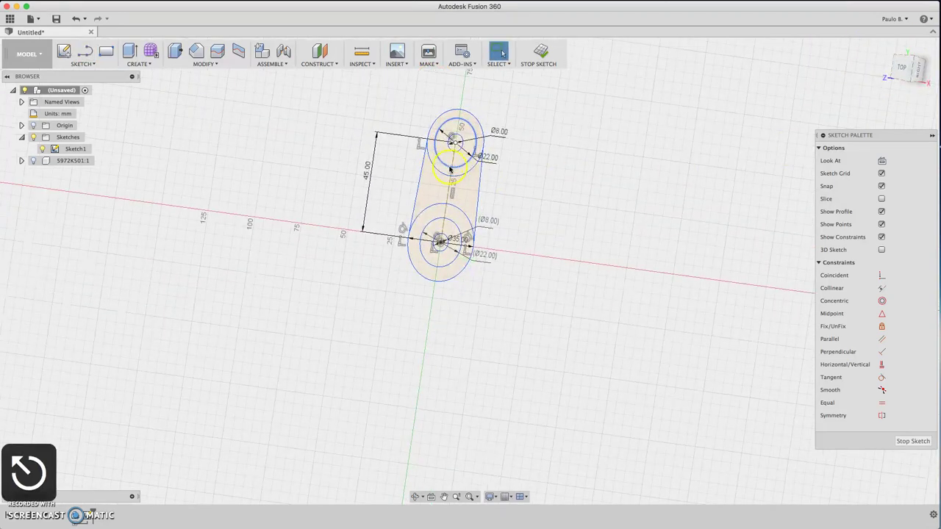
{"action": "key", "text": "t"}
{"action": "left_click", "coordinate": [436, 171]}
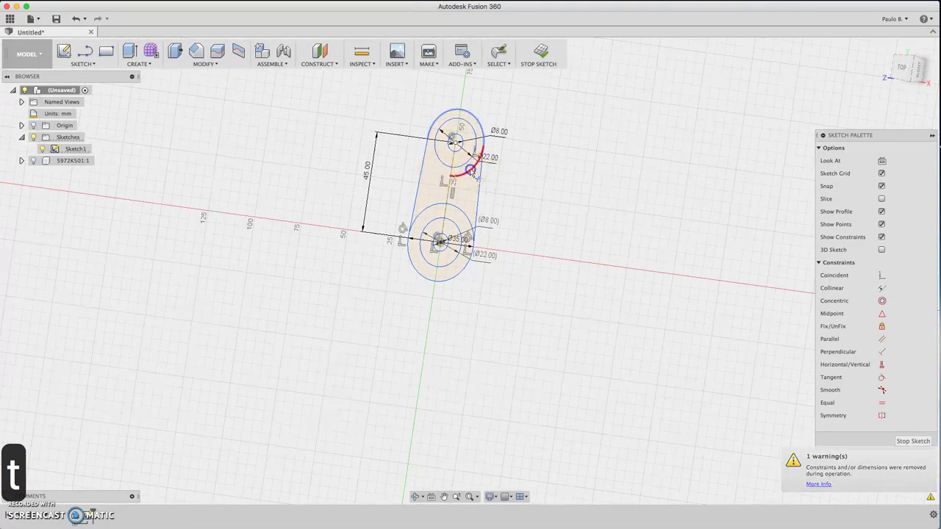
{"action": "left_click", "coordinate": [470, 171]}
{"action": "left_click", "coordinate": [468, 218]}
{"action": "left_click", "coordinate": [429, 215]}
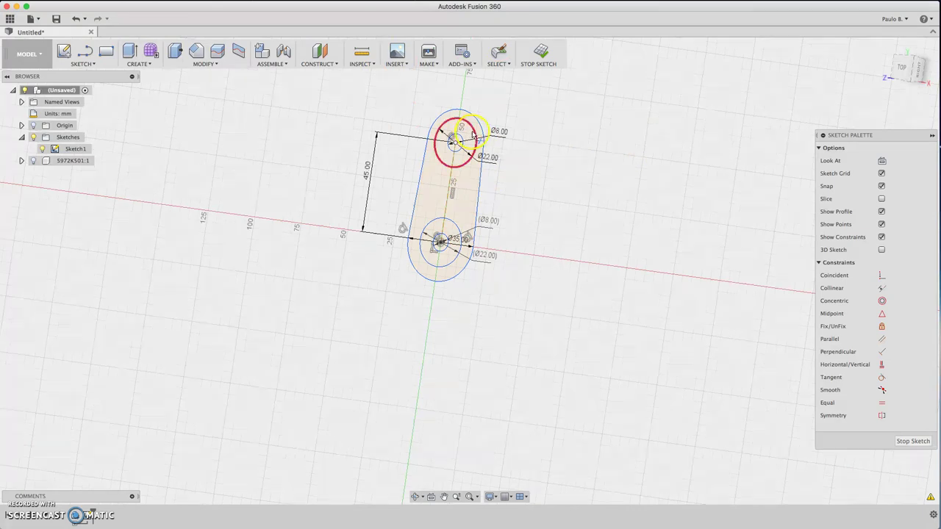
Extrude the link profile around the two 22 mm circles by 7 mm as a new body
{"action": "key", "text": "e"}
{"action": "left_click", "coordinate": [439, 199]}
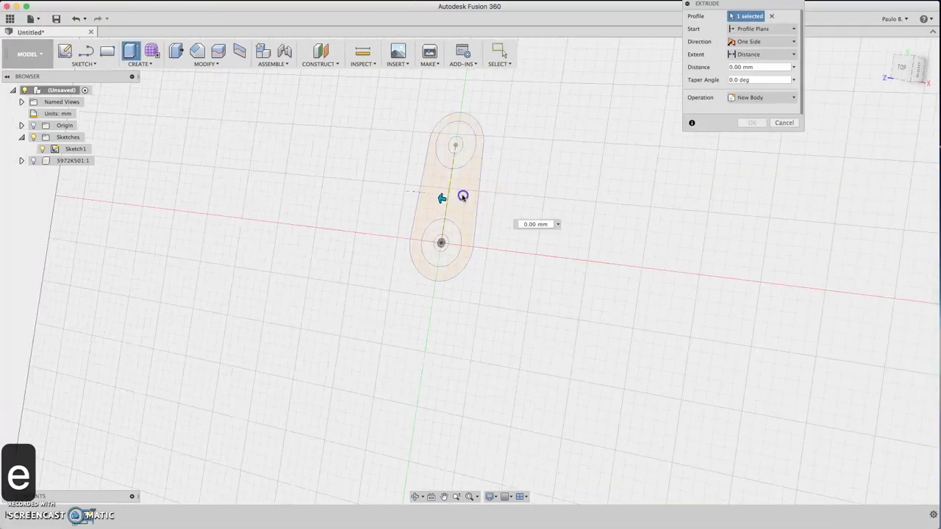
{"action": "type", "text": "7"}
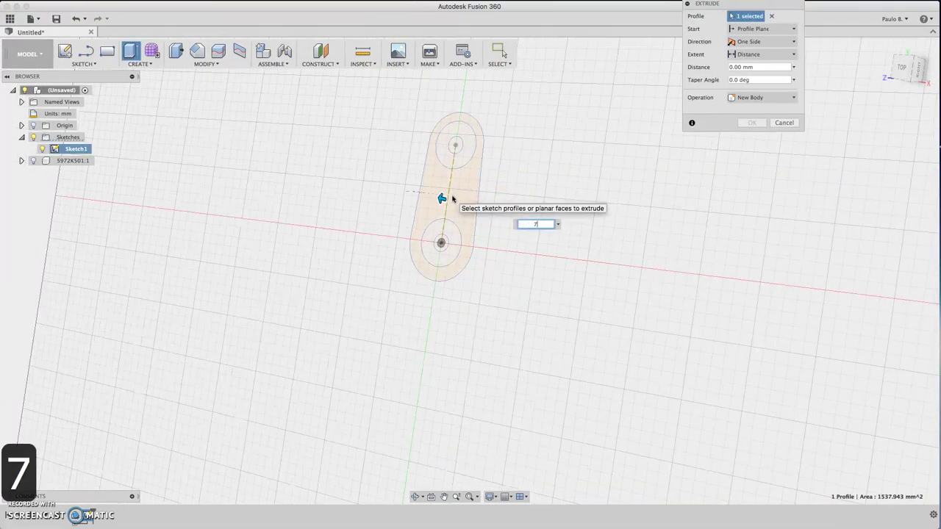
{"action": "key", "text": "Return"}
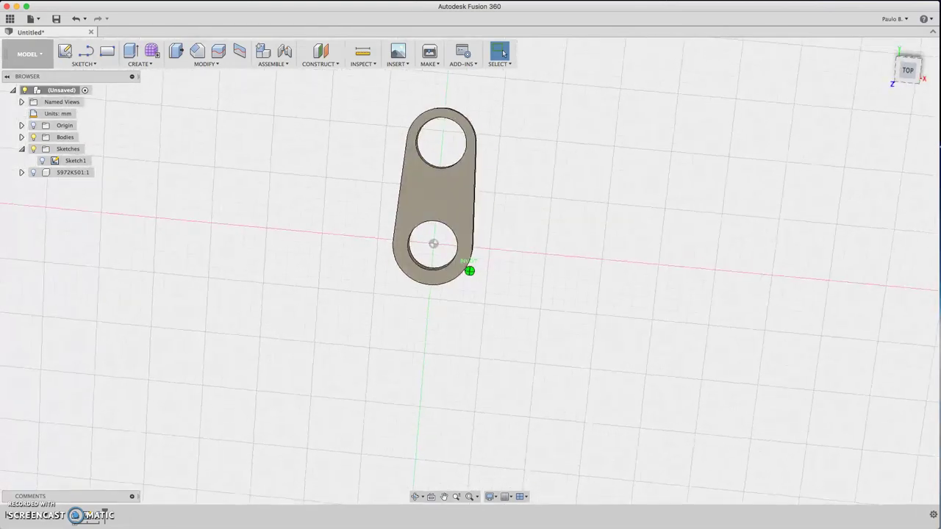
Create a full circular pattern of the link body around the Z axis with a quantity of 3
{"action": "left_click", "coordinate": [907, 69]}
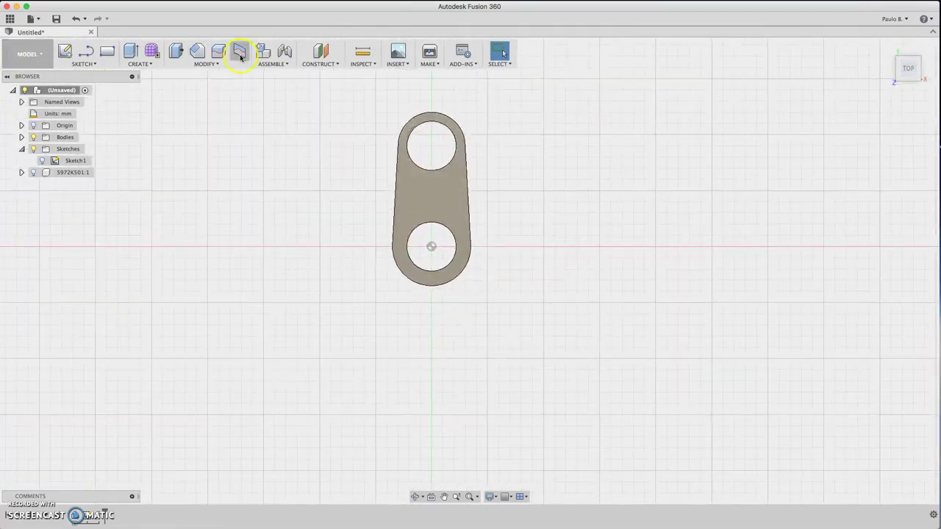
{"action": "left_click", "coordinate": [148, 65]}
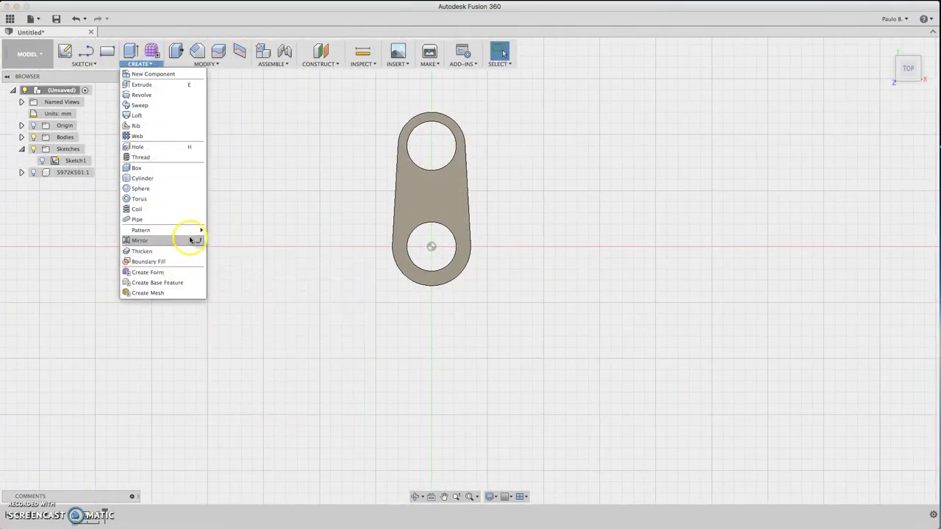
{"action": "left_click", "coordinate": [187, 231]}
{"action": "left_click", "coordinate": [221, 241]}
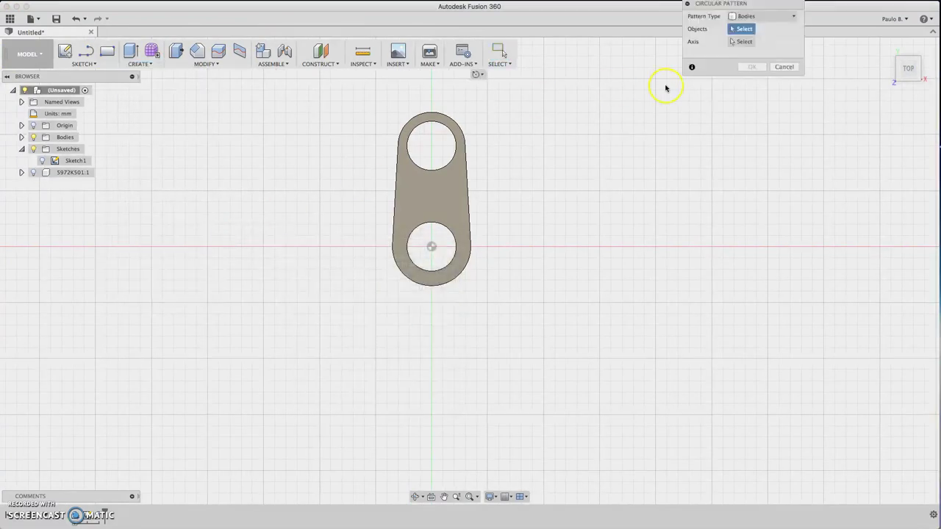
{"action": "left_click", "coordinate": [764, 16]}
{"action": "left_click", "coordinate": [771, 37]}
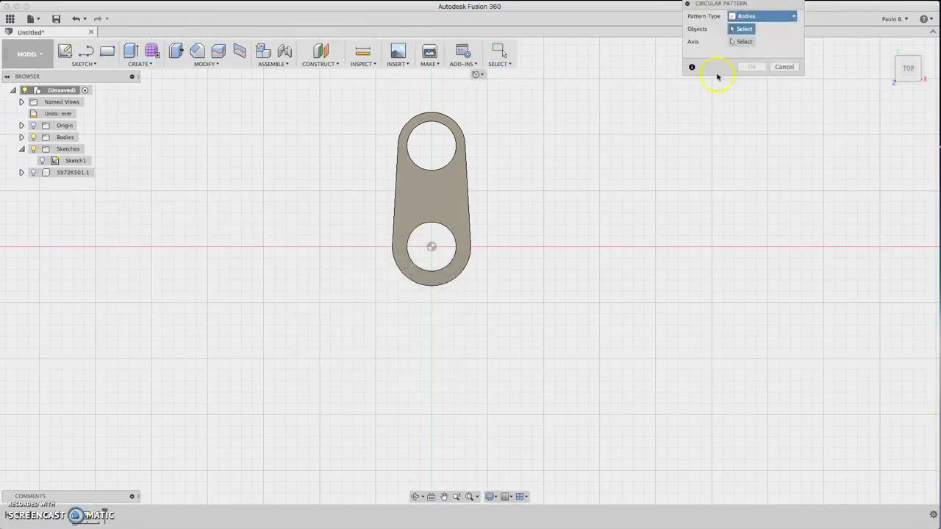
{"action": "left_click", "coordinate": [448, 205]}
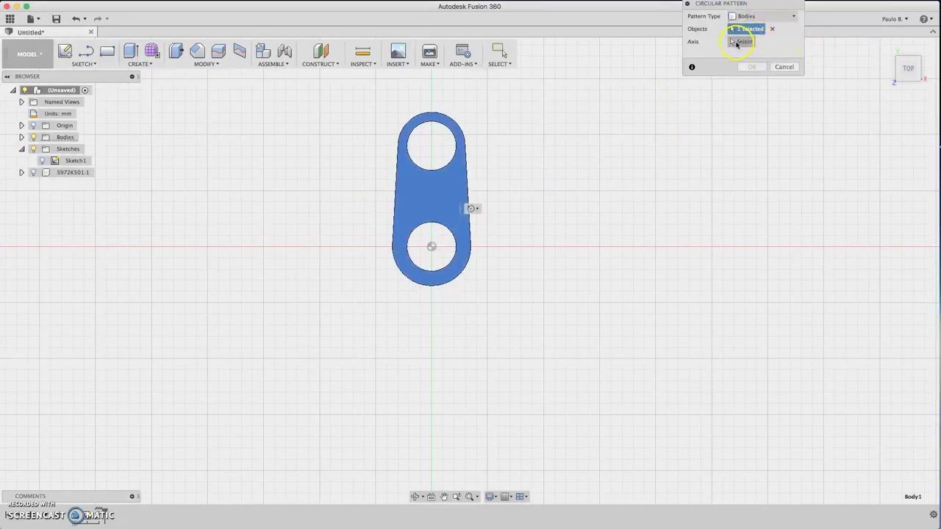
{"action": "left_click", "coordinate": [743, 42]}
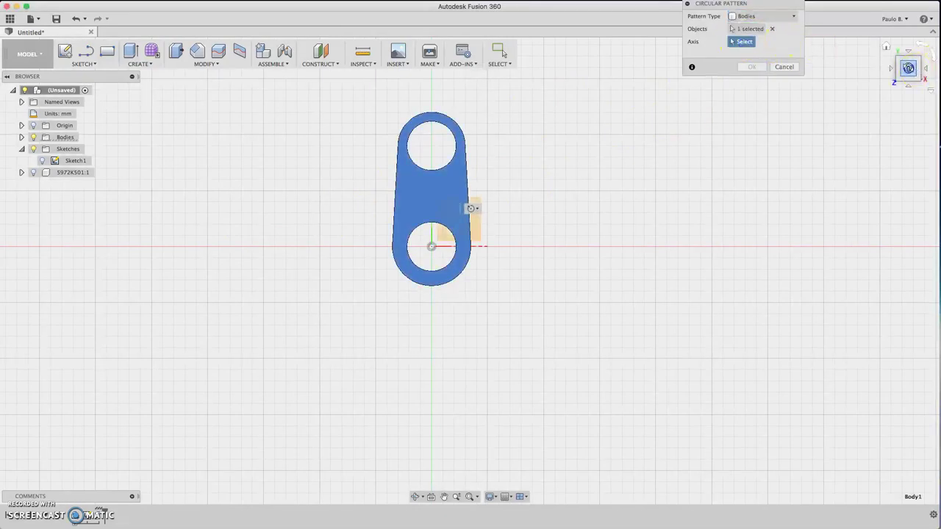
{"action": "left_click_drag", "start_coordinate": [912, 69], "coordinate": [880, 52]}
{"action": "left_click", "coordinate": [425, 242]}
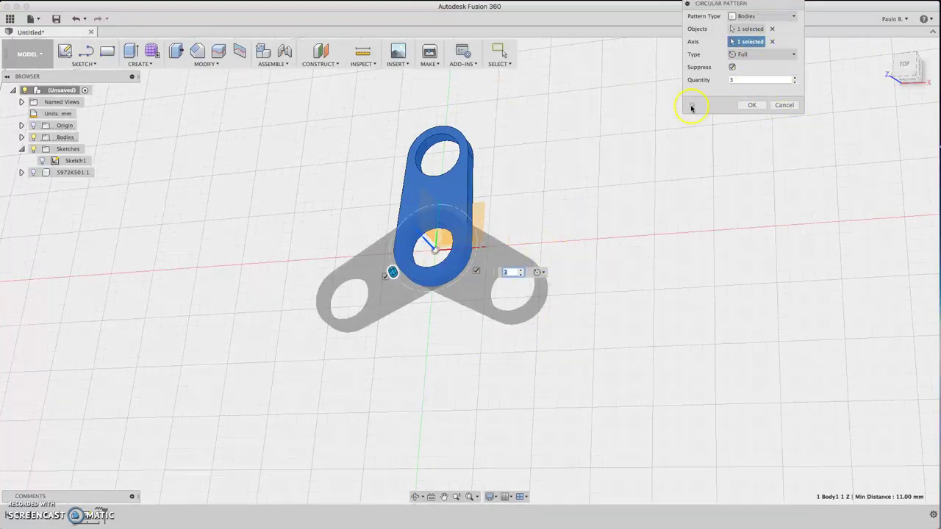
{"action": "left_click", "coordinate": [757, 106]}
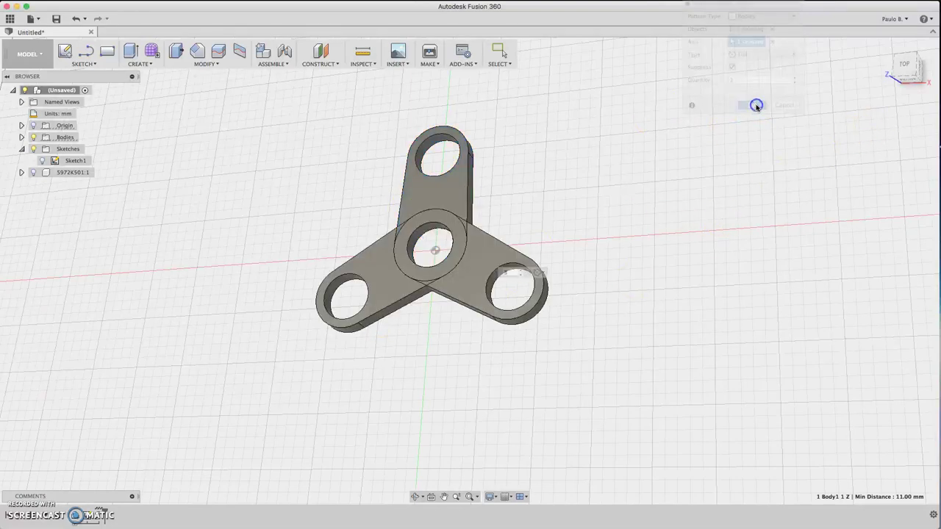
Combine the three patterned link bodies into one body with the Join operation
{"action": "left_click", "coordinate": [906, 67]}
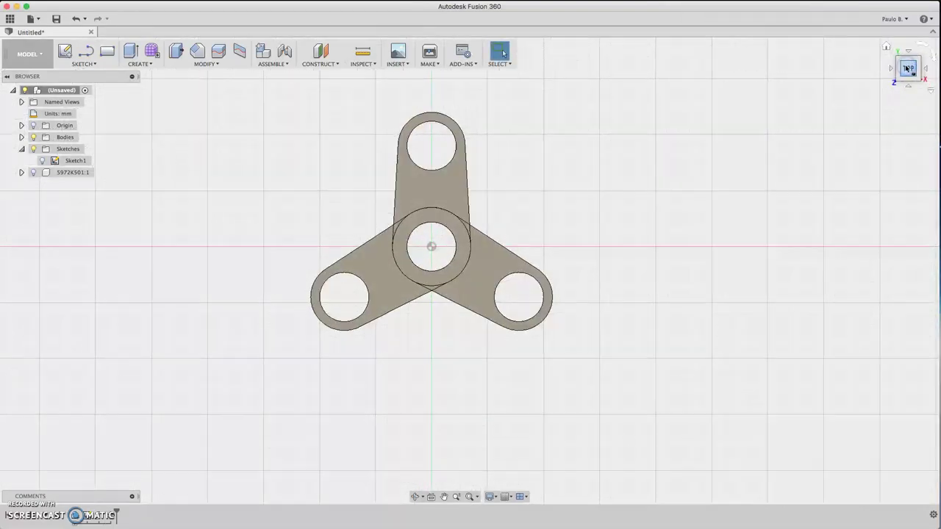
{"action": "left_click", "coordinate": [21, 137]}
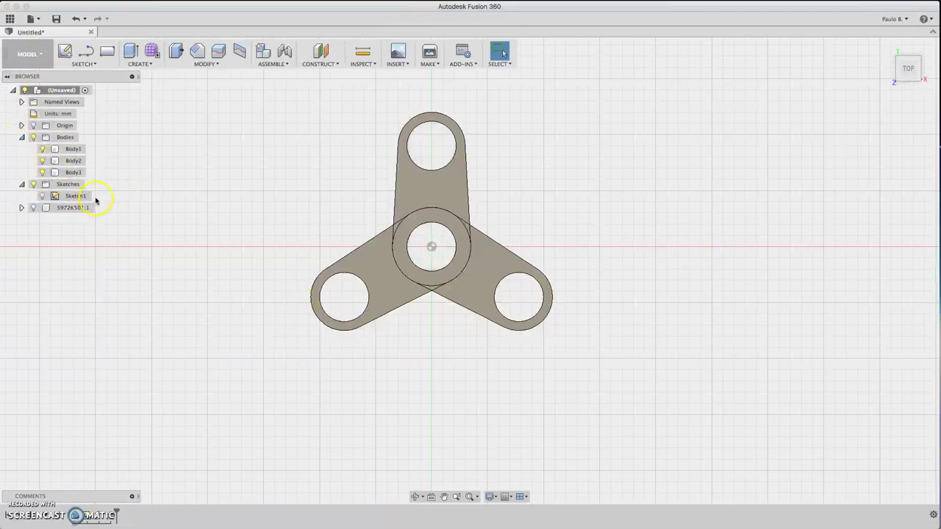
{"action": "left_click", "coordinate": [72, 150]}
{"action": "left_click", "coordinate": [74, 171], "text": "shift"}
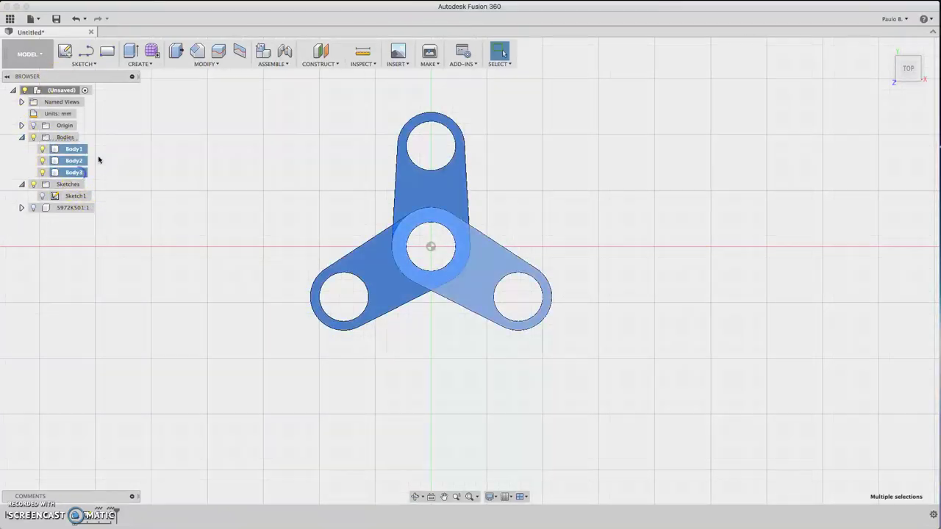
{"action": "left_click", "coordinate": [197, 65]}
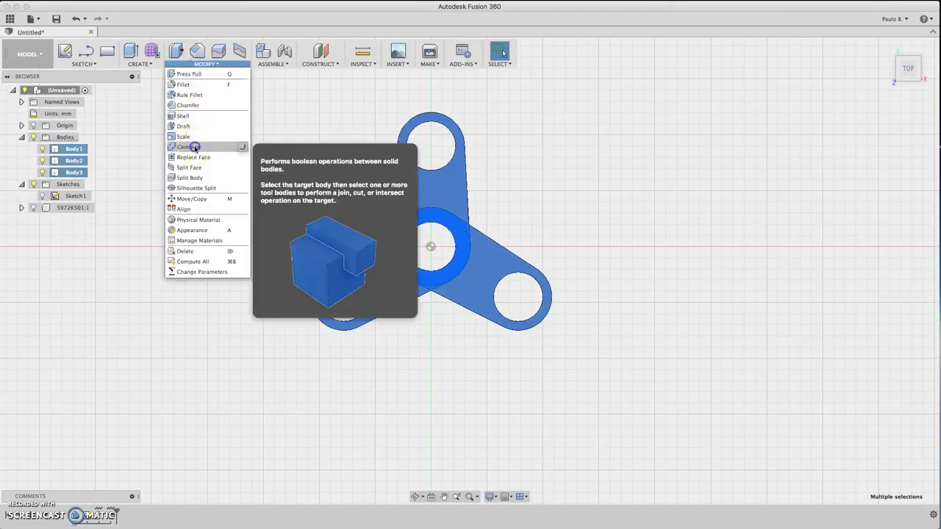
{"action": "left_click", "coordinate": [218, 145]}
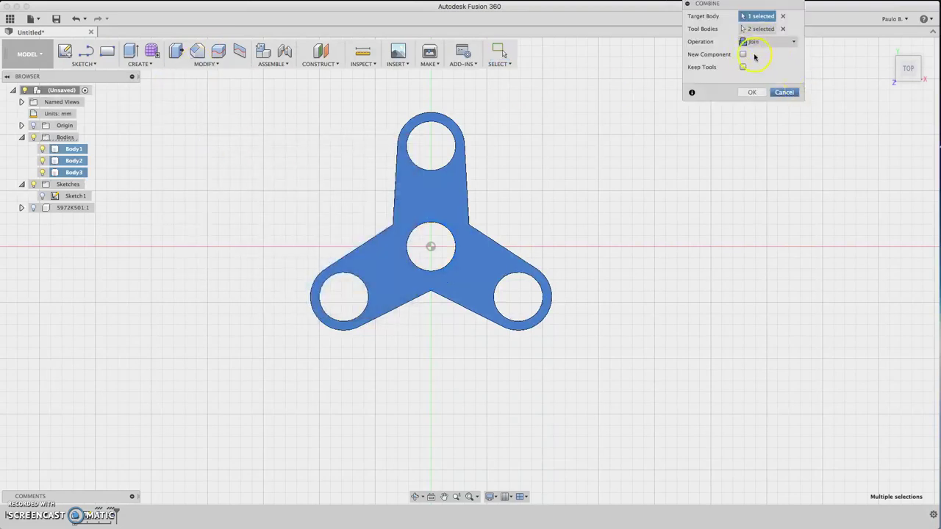
{"action": "left_click", "coordinate": [757, 93]}
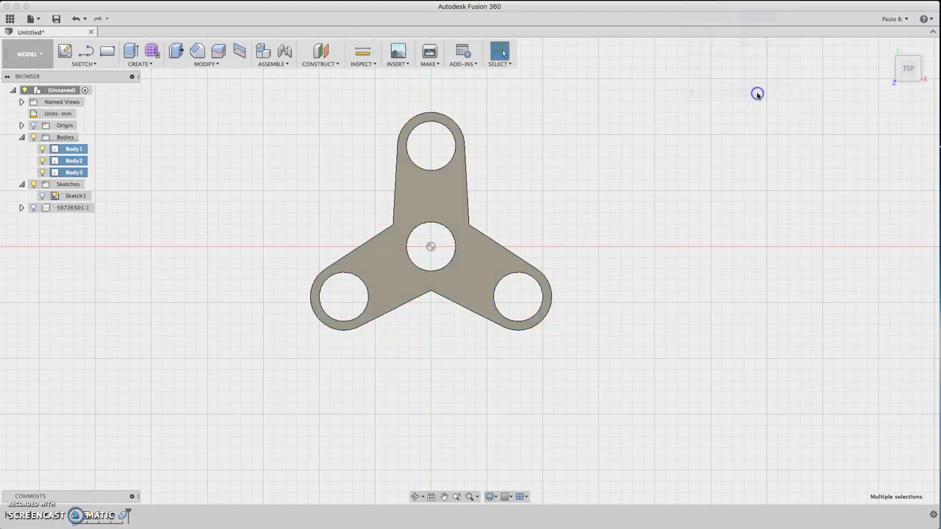
Show the hidden 5972K501 bearing component in the central hole
{"action": "left_click", "coordinate": [895, 57]}
{"action": "left_click_drag", "start_coordinate": [870, 37], "coordinate": [931, 52]}
{"action": "left_click", "coordinate": [931, 54]}
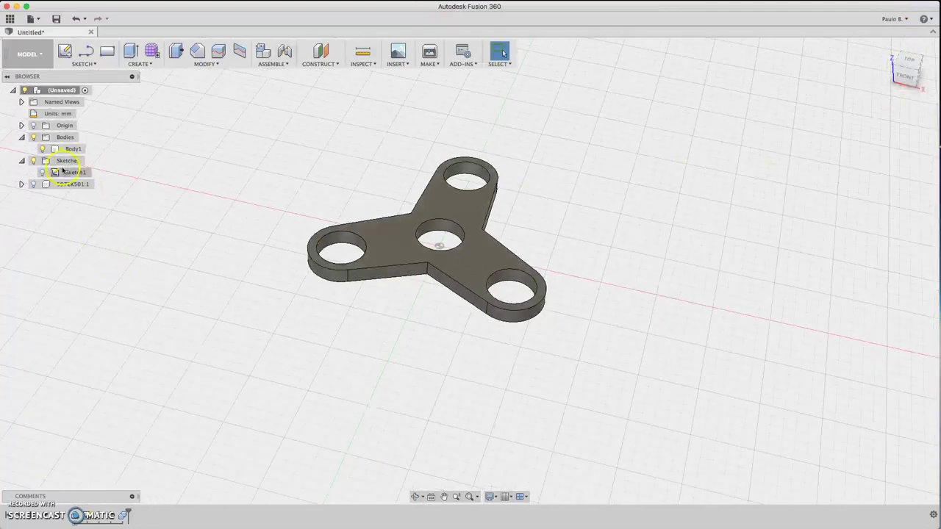
{"action": "left_click", "coordinate": [33, 183]}
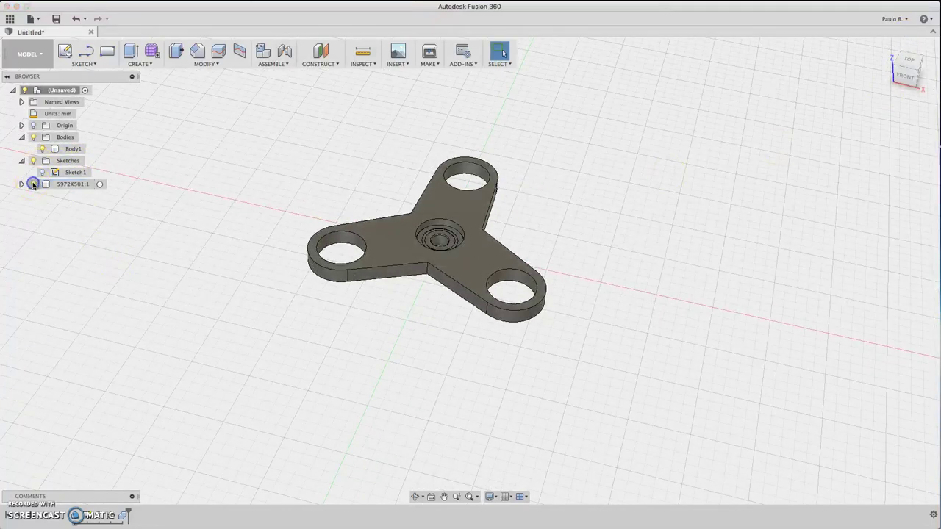
Move the 5972K501 bearing component 3.5 mm along Z within the central hole
{"action": "mouse_move", "coordinate": [907, 79]}
{"action": "left_mouse_down"}
{"action": "mouse_move", "coordinate": [909, 36]}
{"action": "mouse_move", "coordinate": [916, 78]}
{"action": "mouse_move", "coordinate": [876, 85]}
{"action": "mouse_move", "coordinate": [909, 88]}
{"action": "mouse_move", "coordinate": [890, 130]}
{"action": "mouse_move", "coordinate": [881, 100]}
{"action": "mouse_move", "coordinate": [903, 42]}
{"action": "left_mouse_up"}
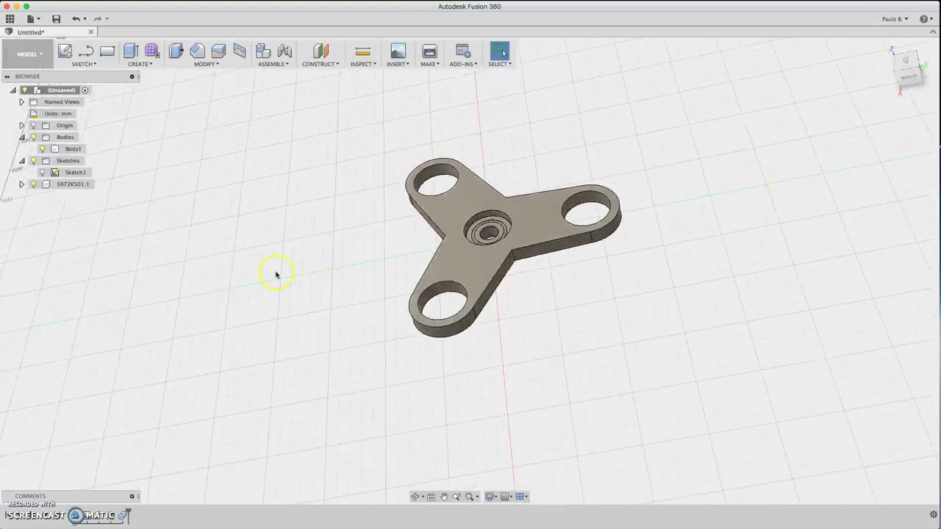
{"action": "left_click", "coordinate": [62, 184]}
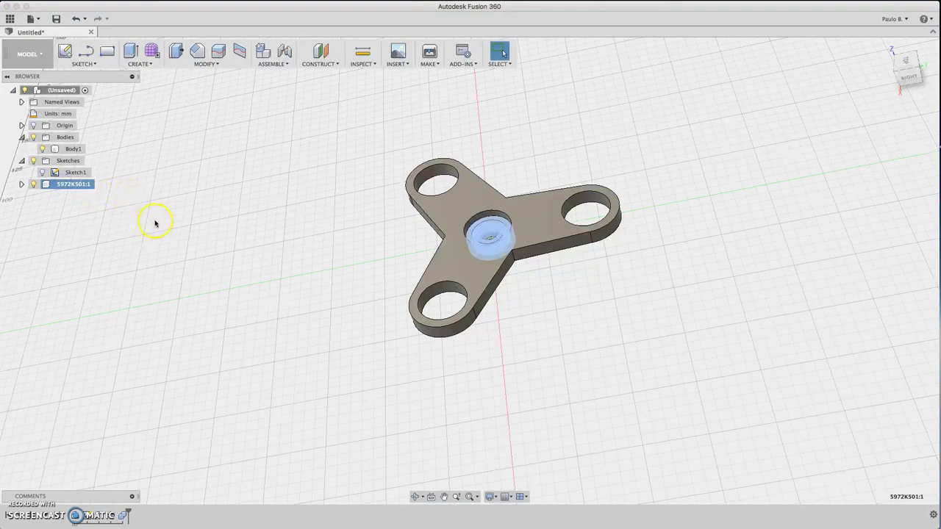
{"action": "key", "text": "m"}
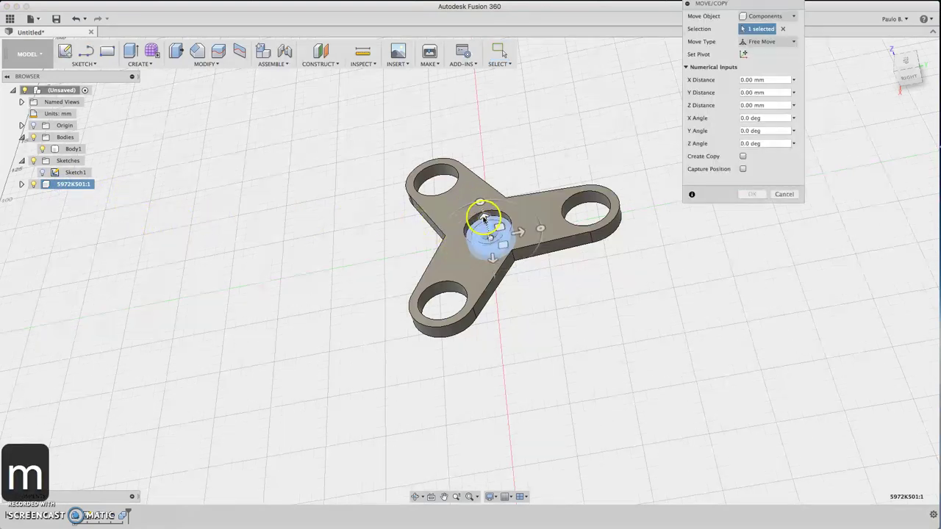
{"action": "left_click_drag", "start_coordinate": [482, 218], "coordinate": [483, 206]}
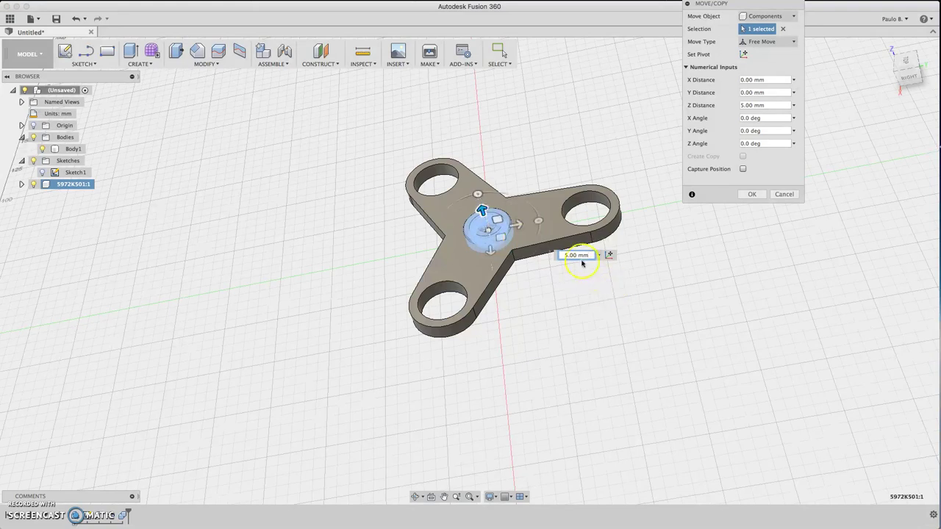
{"action": "type", "text": "3.5"}
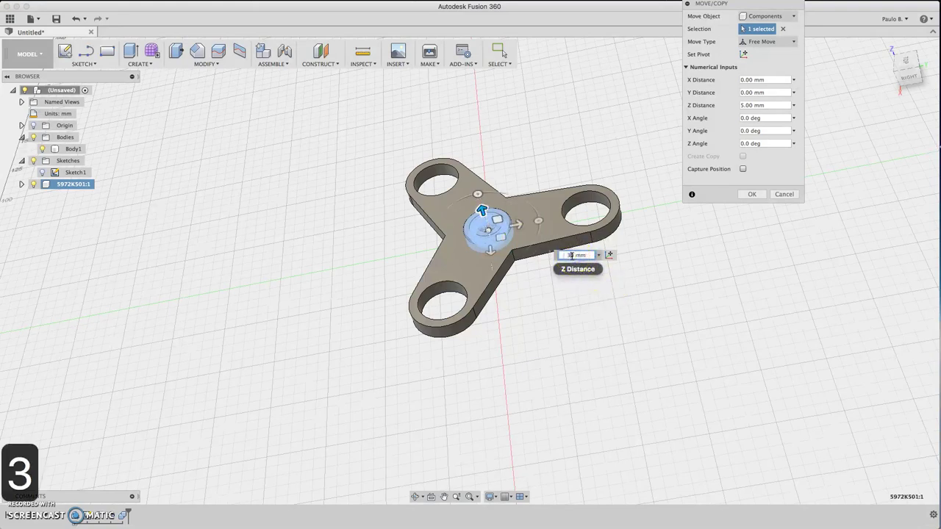
{"action": "key", "text": "Return"}
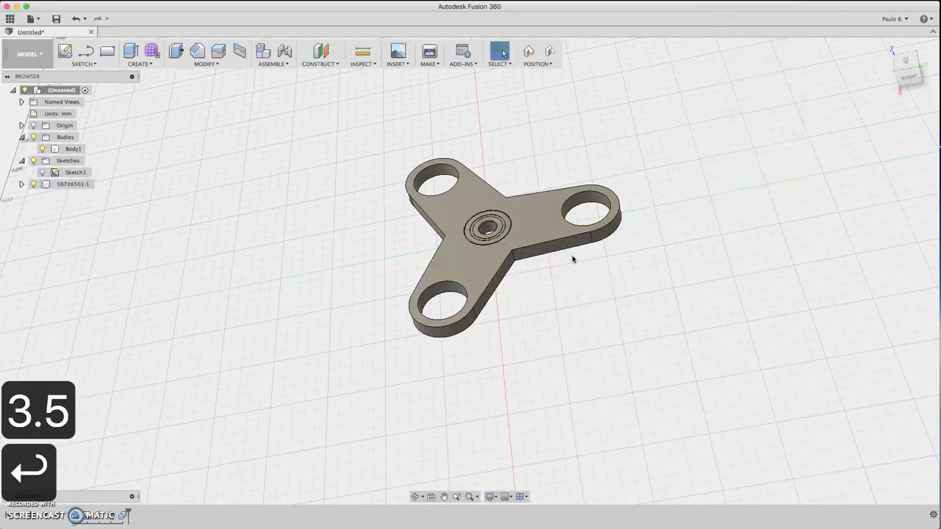
Copy and paste the central bearing component, moving the copy 45 mm along Y into the outer hole of that arm
{"action": "mouse_move", "coordinate": [911, 78]}
{"action": "left_mouse_down"}
{"action": "mouse_move", "coordinate": [892, 51]}
{"action": "mouse_move", "coordinate": [850, 46]}
{"action": "mouse_move", "coordinate": [921, 67]}
{"action": "mouse_move", "coordinate": [885, 74]}
{"action": "mouse_move", "coordinate": [911, 46]}
{"action": "mouse_move", "coordinate": [888, 68]}
{"action": "mouse_move", "coordinate": [864, 68]}
{"action": "mouse_move", "coordinate": [893, 74]}
{"action": "mouse_move", "coordinate": [902, 101]}
{"action": "left_mouse_up"}
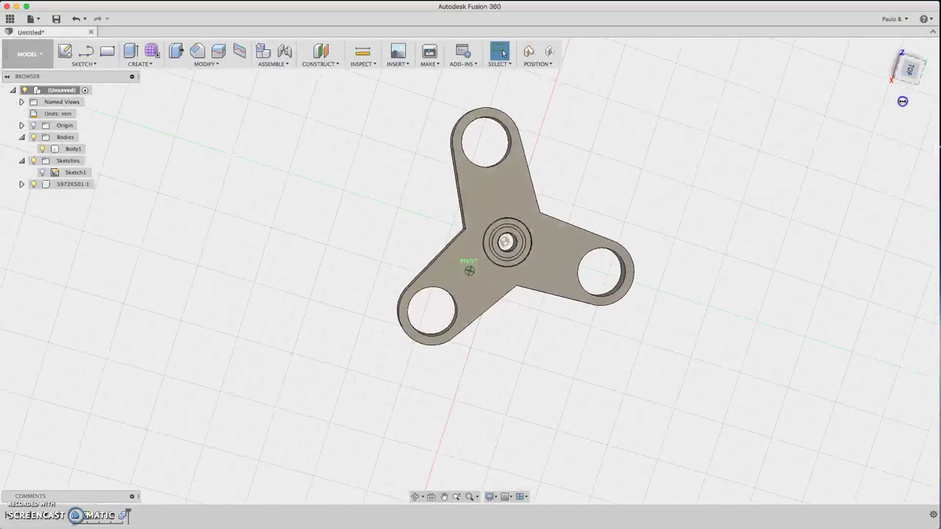
{"action": "left_click", "coordinate": [829, 154]}
{"action": "left_click", "coordinate": [74, 185]}
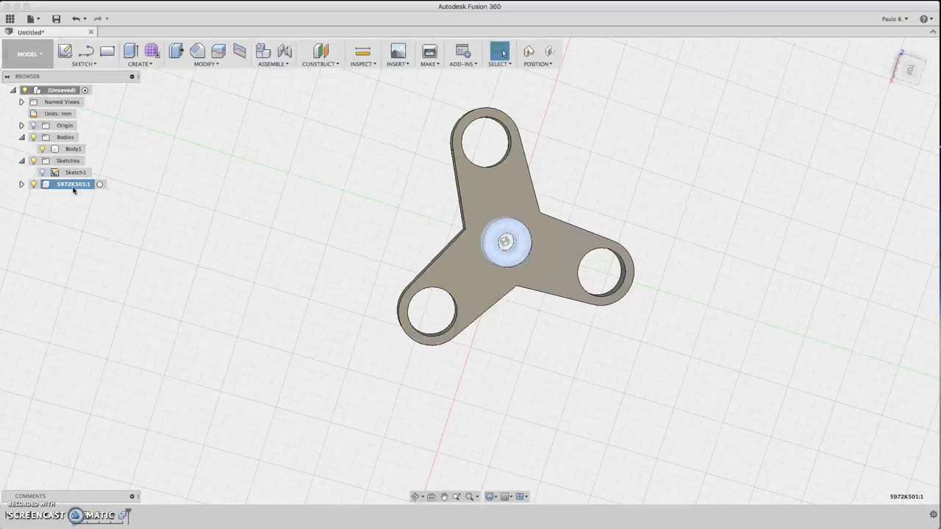
{"action": "key", "text": "super+c"}
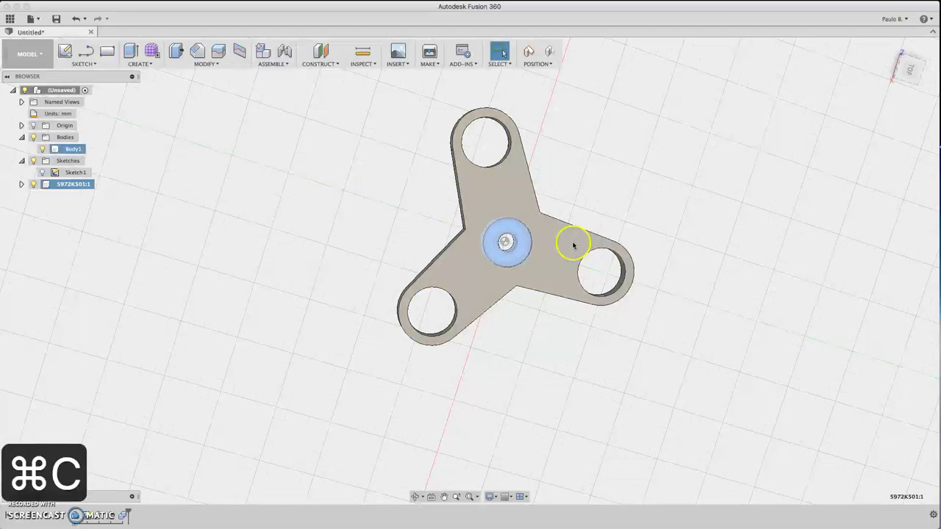
{"action": "key", "text": "super+v"}
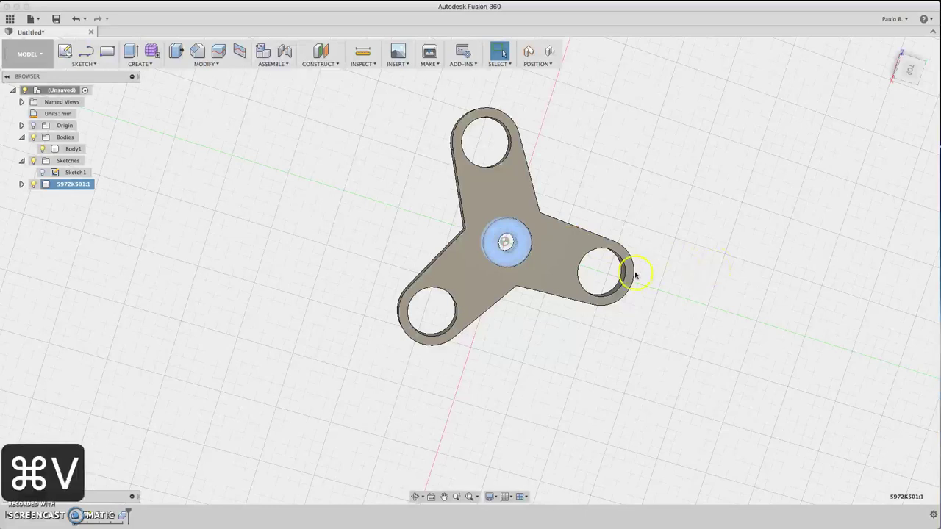
{"action": "left_click", "coordinate": [595, 335]}
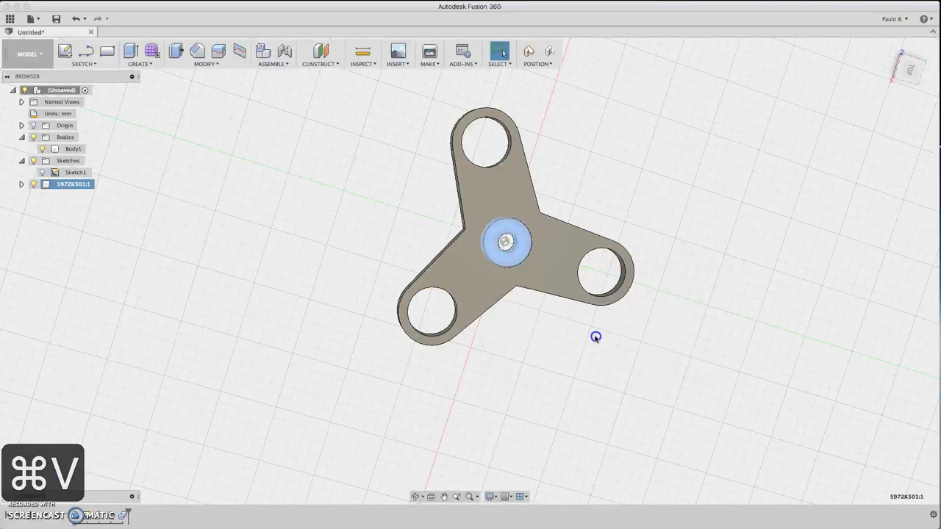
{"action": "left_click_drag", "start_coordinate": [531, 251], "coordinate": [635, 268]}
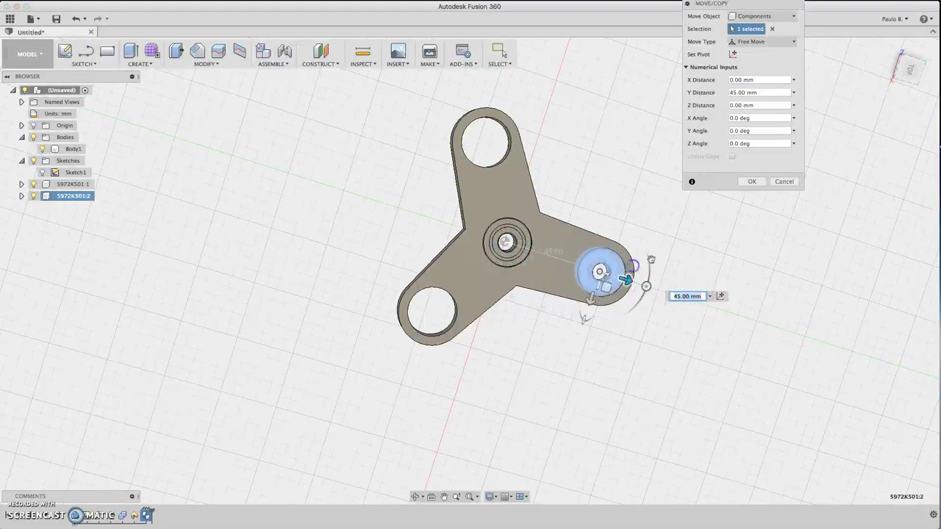
{"action": "left_click", "coordinate": [751, 181]}
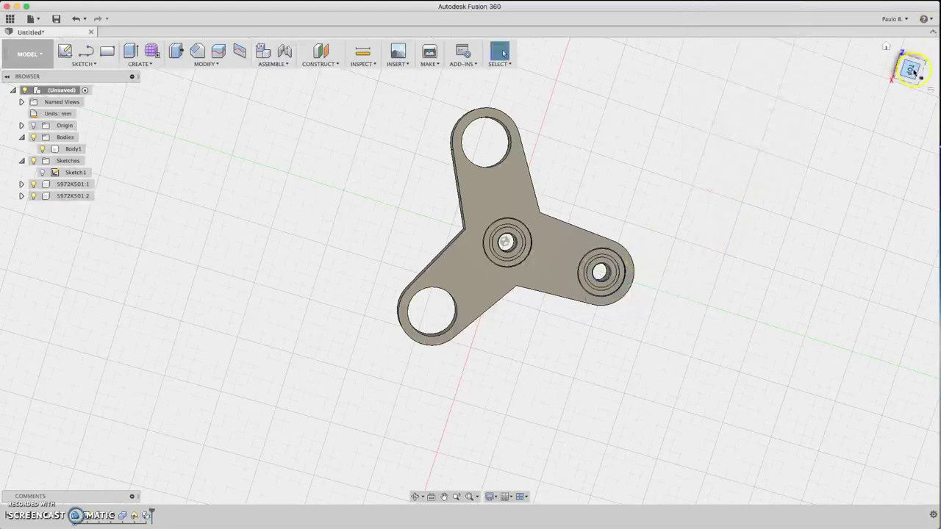
Circular-pattern the outer bearing component around the spinner's central Z axis, with type Full and quantity 3
{"action": "left_click_drag", "start_coordinate": [912, 71], "coordinate": [905, 64]}
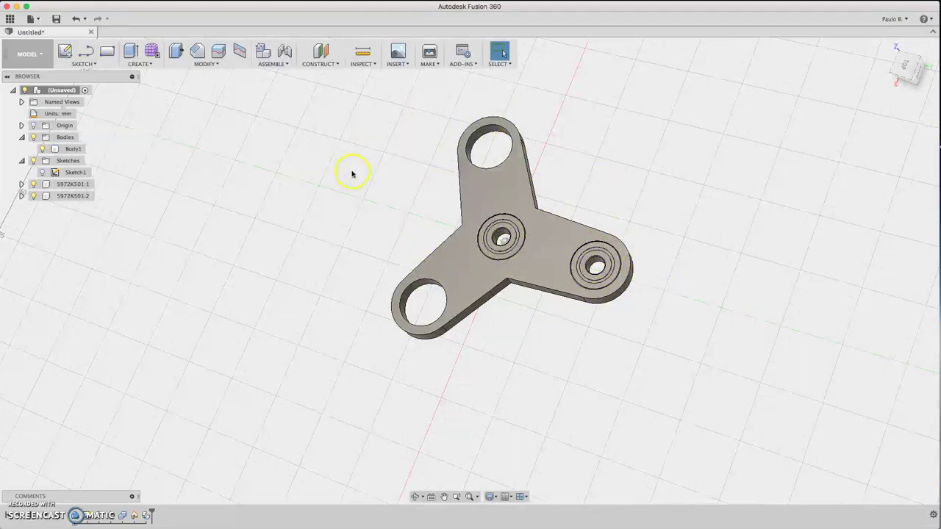
{"action": "left_click", "coordinate": [916, 58]}
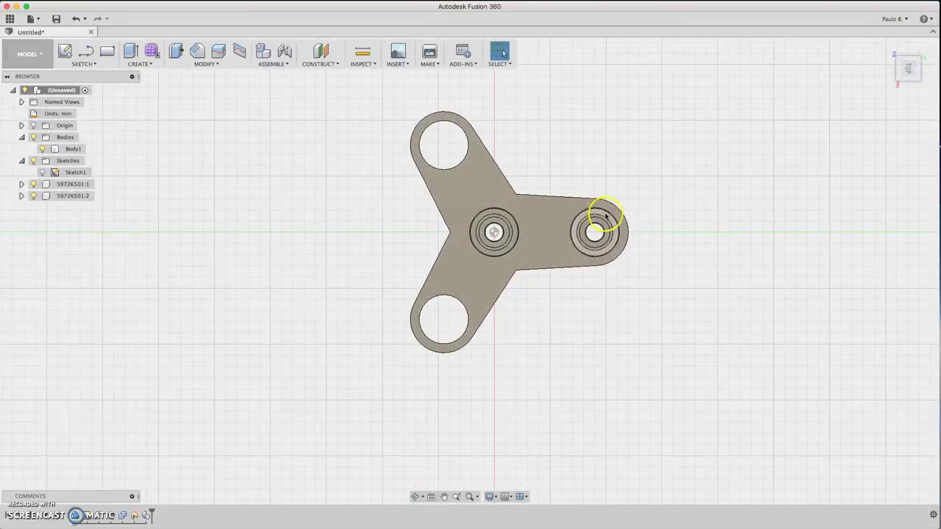
{"action": "left_click", "coordinate": [70, 196]}
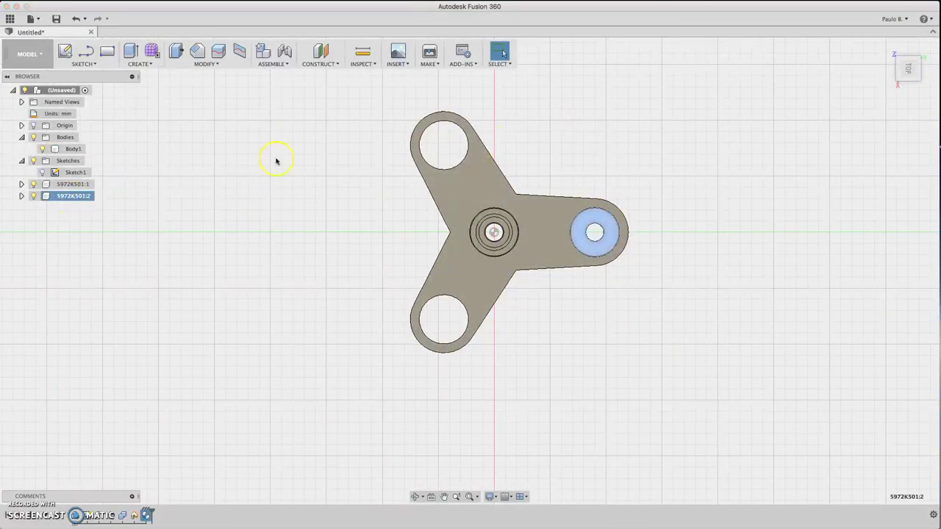
{"action": "left_click", "coordinate": [198, 65]}
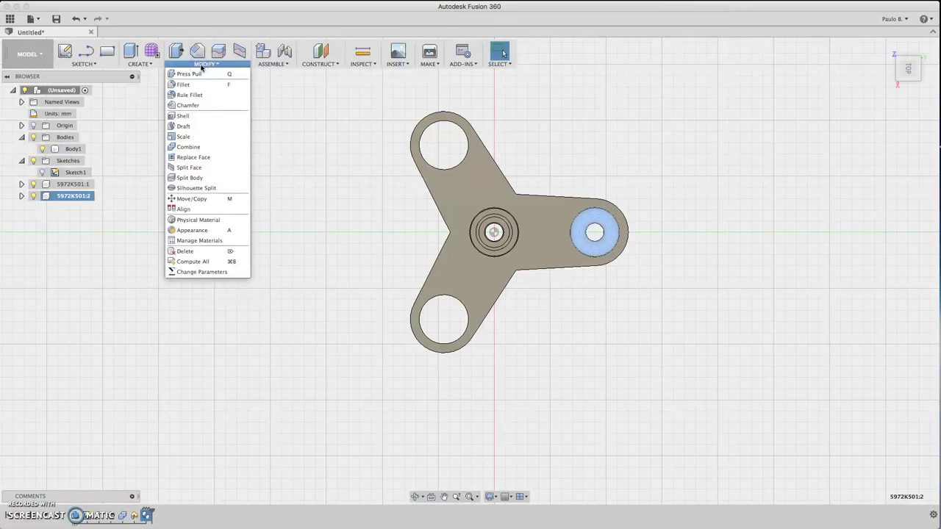
{"action": "left_click", "coordinate": [143, 64]}
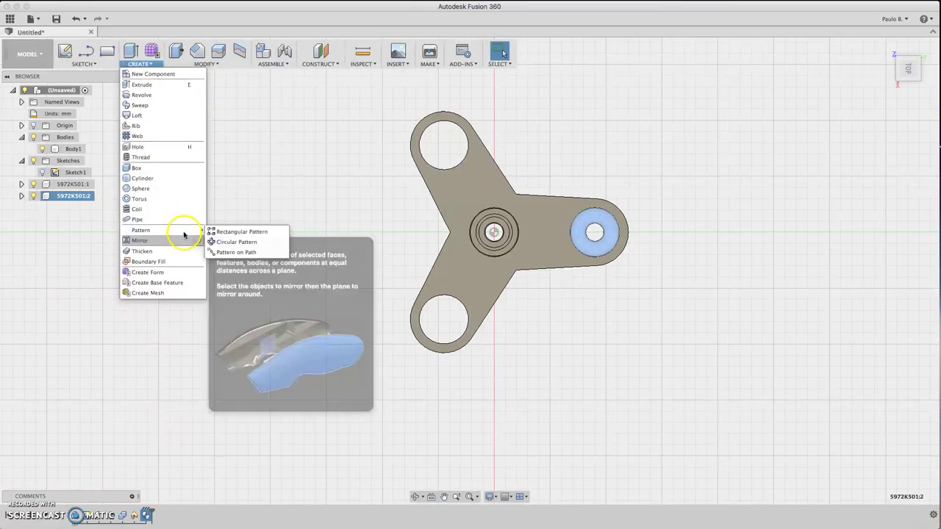
{"action": "left_click", "coordinate": [236, 241]}
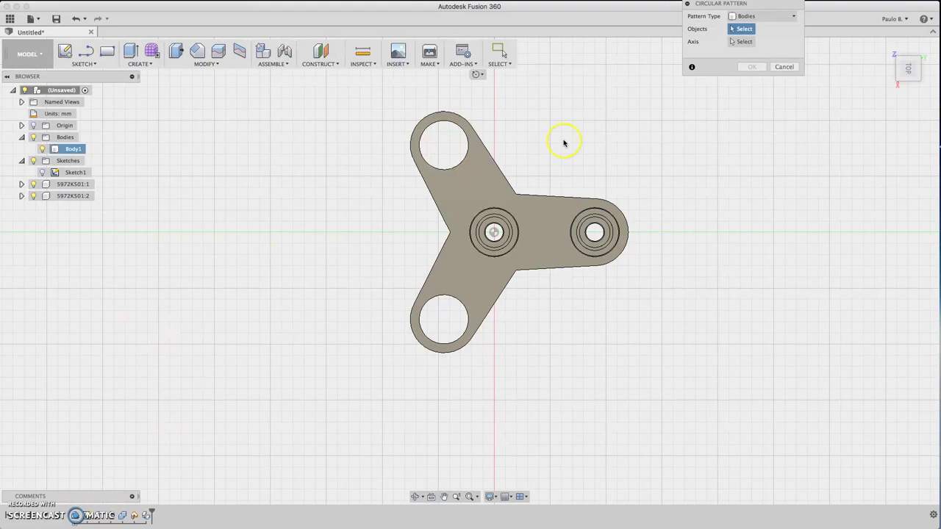
{"action": "left_click", "coordinate": [776, 15]}
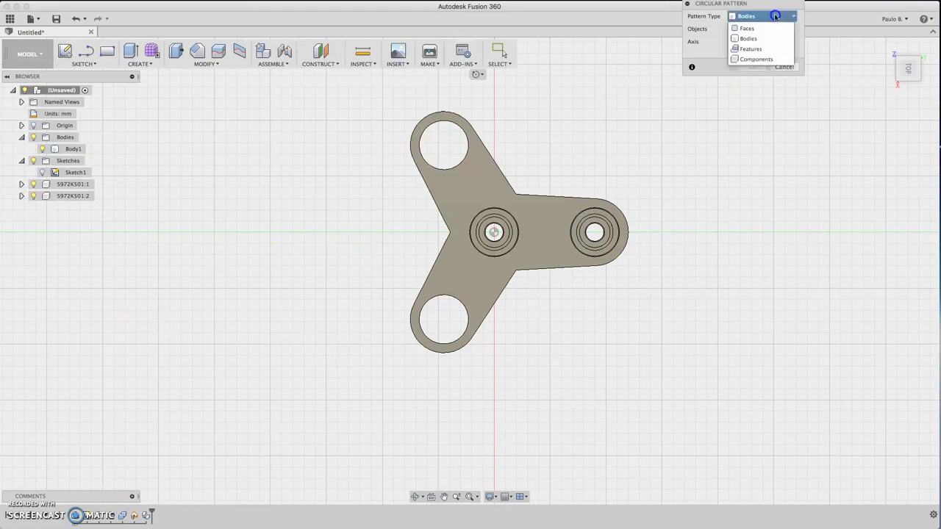
{"action": "left_click", "coordinate": [763, 59]}
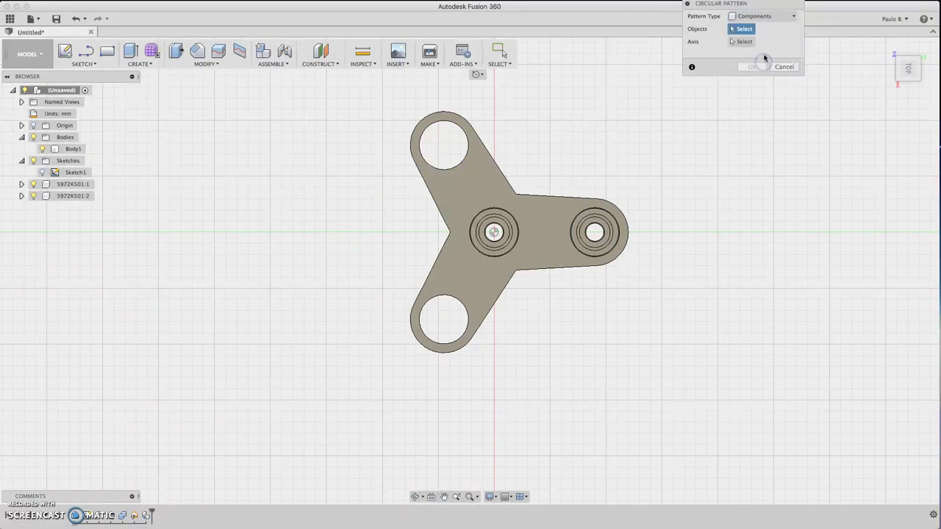
{"action": "left_click", "coordinate": [70, 197]}
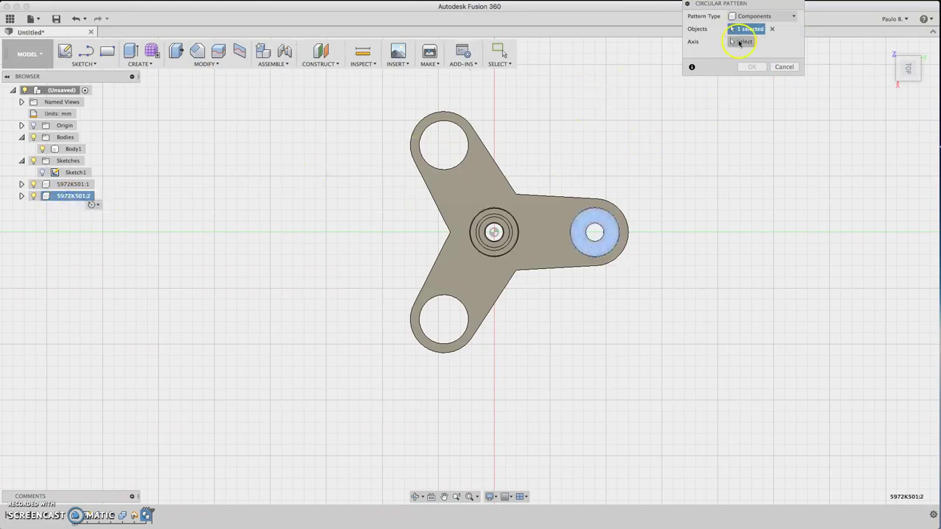
{"action": "left_click", "coordinate": [740, 42]}
{"action": "left_click", "coordinate": [908, 76]}
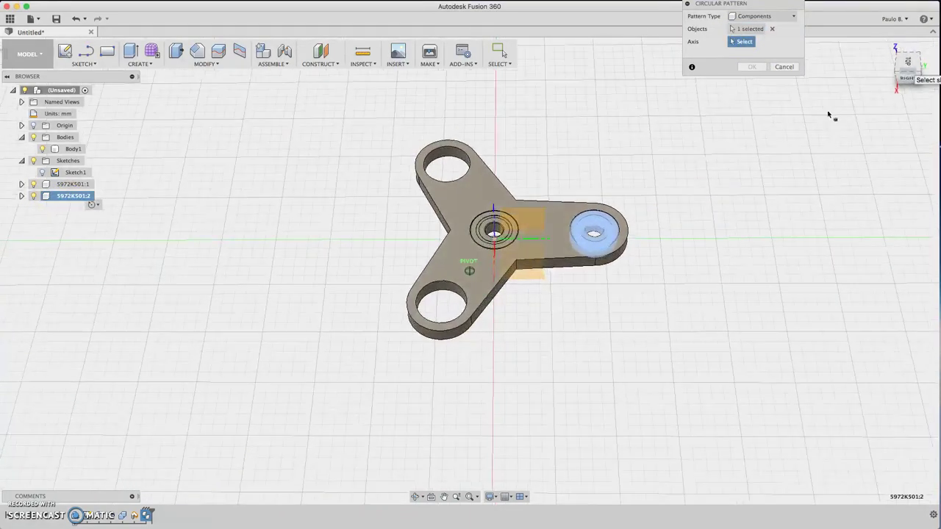
{"action": "left_click", "coordinate": [512, 213]}
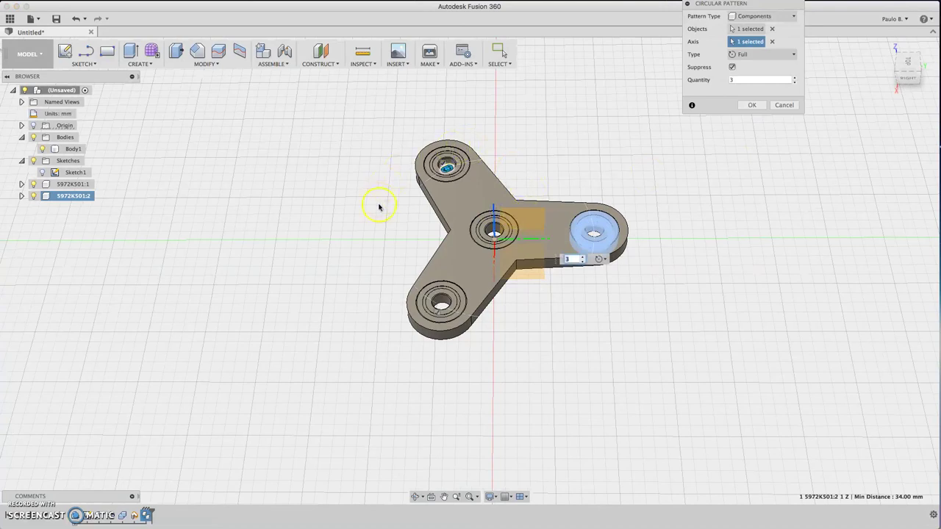
{"action": "left_click", "coordinate": [752, 105]}
{"action": "left_click", "coordinate": [907, 63]}
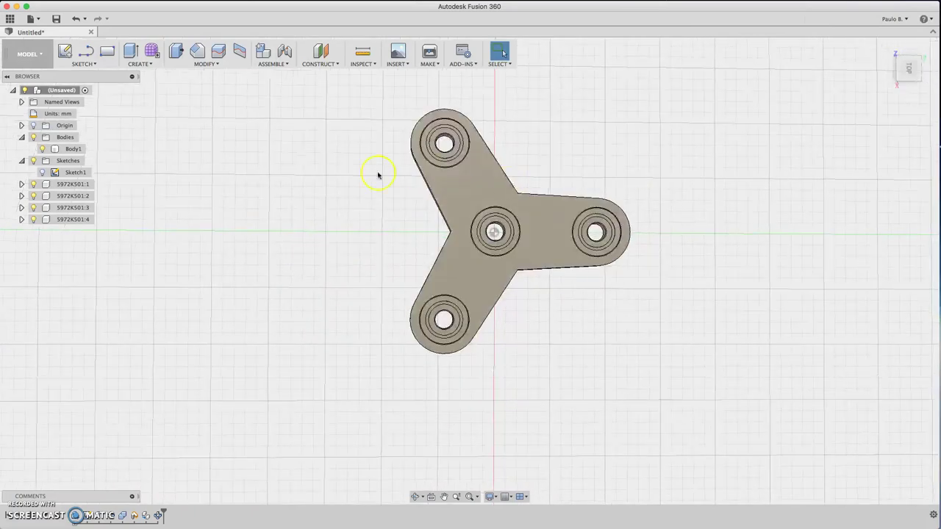
{"action": "left_click", "coordinate": [106, 203]}
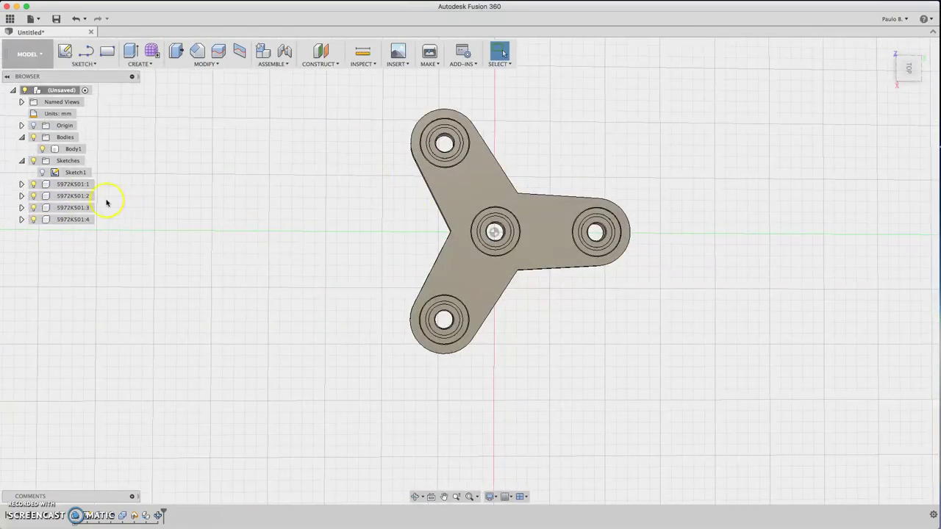
{"action": "left_click", "coordinate": [74, 185]}
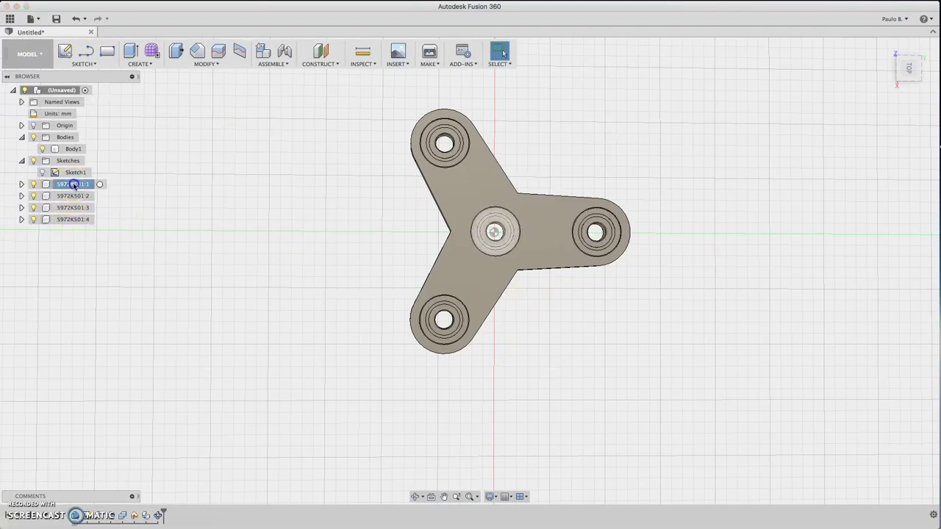
{"action": "left_click", "coordinate": [370, 180]}
{"action": "left_click", "coordinate": [710, 184]}
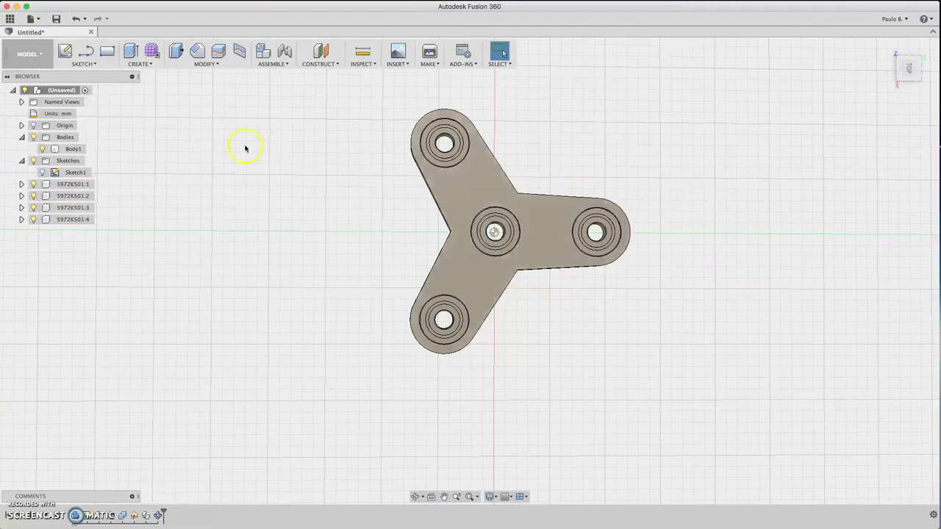
Apply the Aluminum - Anodized Rough (Red) appearance to the bearing seal rings and Aluminum - Polished to their outer and inner rings
{"action": "key", "text": "a"}
{"action": "left_click_drag", "start_coordinate": [732, 267], "coordinate": [592, 358]}
{"action": "left_click_drag", "start_coordinate": [821, 227], "coordinate": [822, 228]}
{"action": "scroll", "coordinate": [478, 222], "scroll_direction": "up", "scroll_amount": 4}
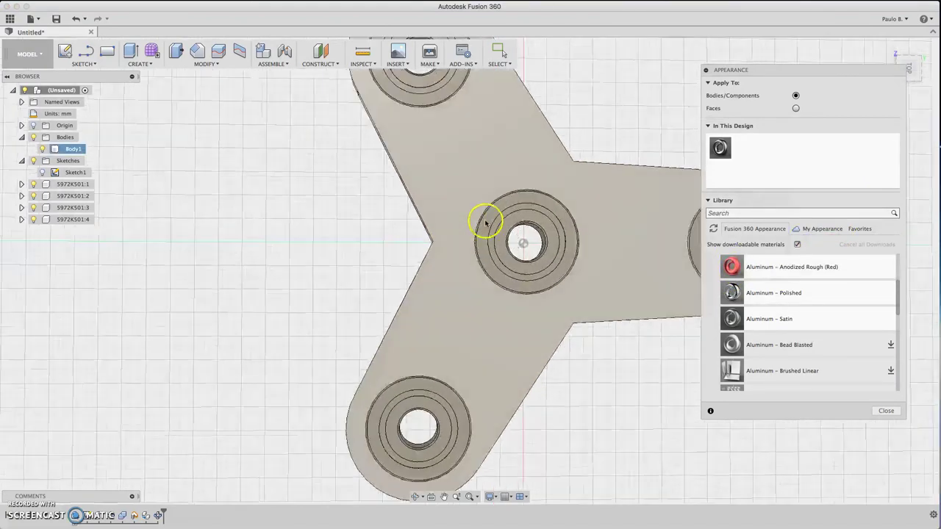
{"action": "left_click_drag", "start_coordinate": [733, 266], "coordinate": [566, 235]}
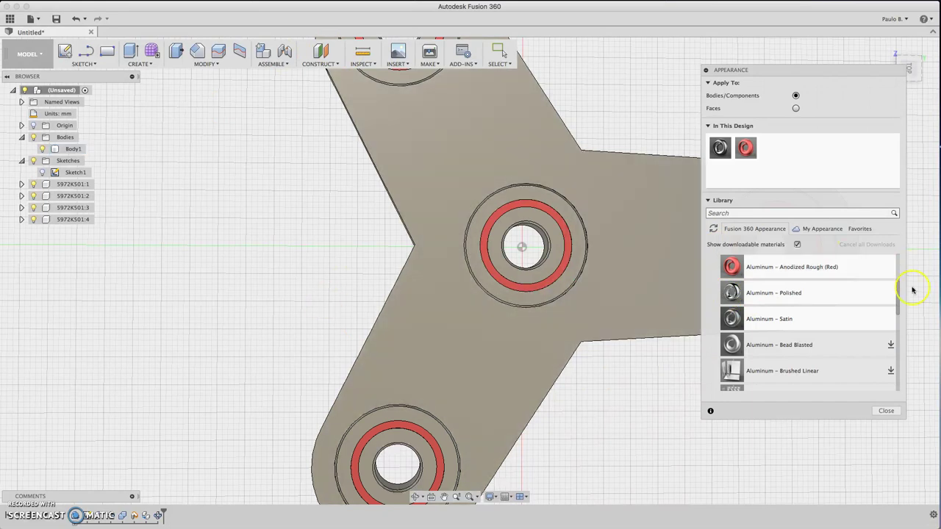
{"action": "left_click_drag", "start_coordinate": [735, 293], "coordinate": [584, 237]}
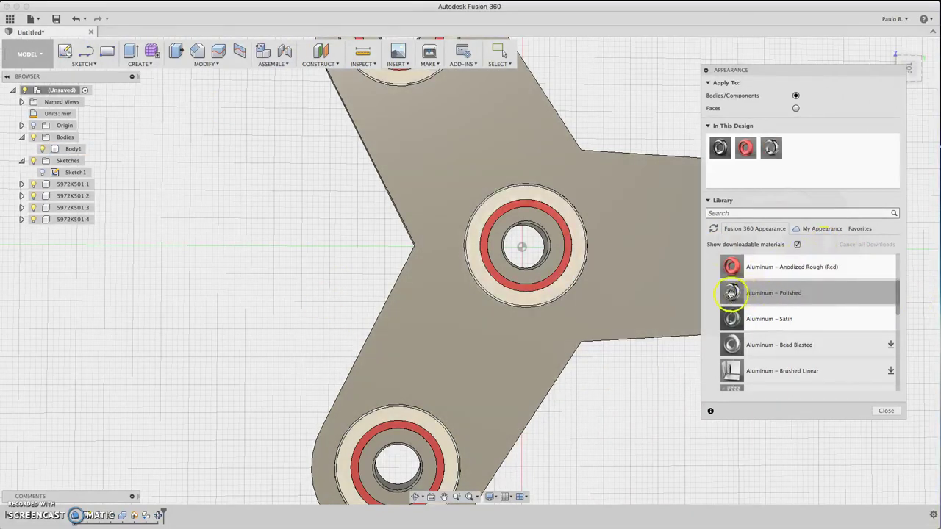
{"action": "left_click_drag", "start_coordinate": [734, 294], "coordinate": [552, 255]}
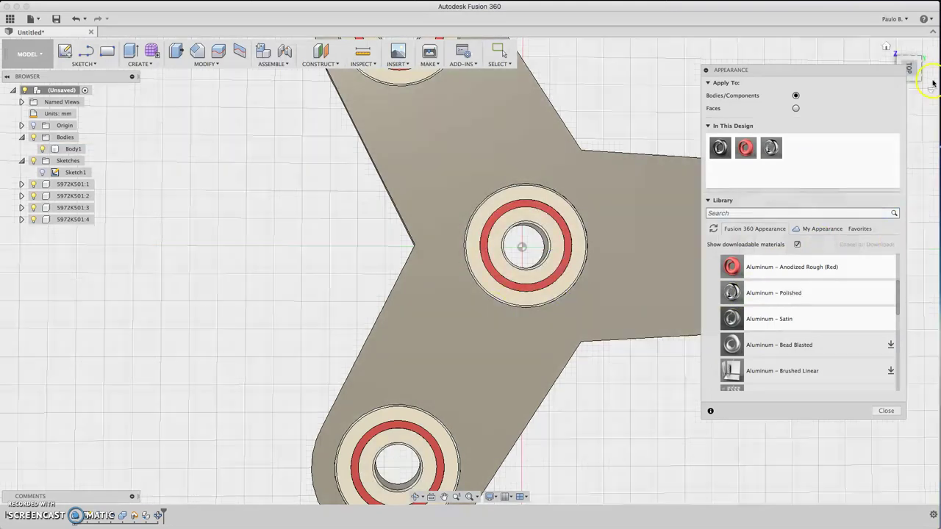
Apply the Aluminum - Anodized Rough (Blue) appearance to the spinner body and finish the appearance changes
{"action": "scroll", "coordinate": [751, 315], "scroll_direction": "down", "scroll_amount": 5}
{"action": "scroll", "coordinate": [751, 316], "scroll_direction": "up", "scroll_amount": 5}
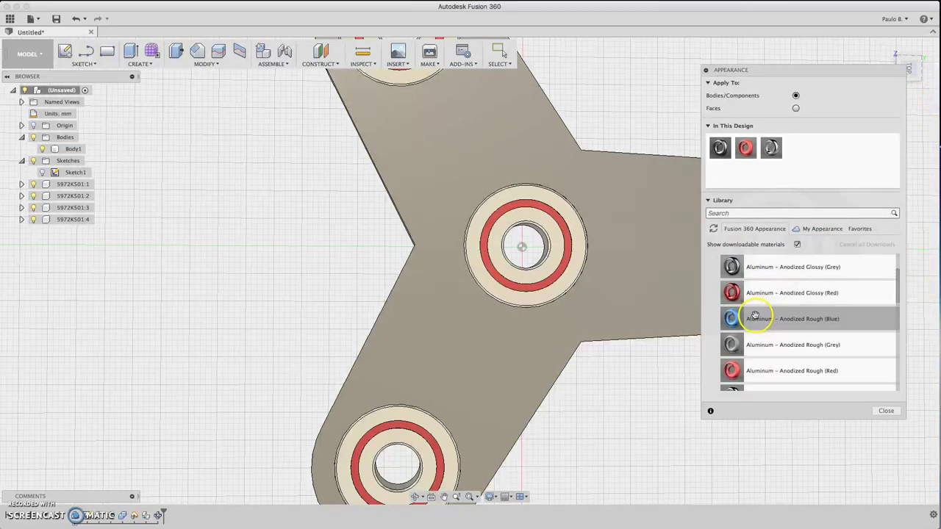
{"action": "left_click_drag", "start_coordinate": [733, 316], "coordinate": [632, 249]}
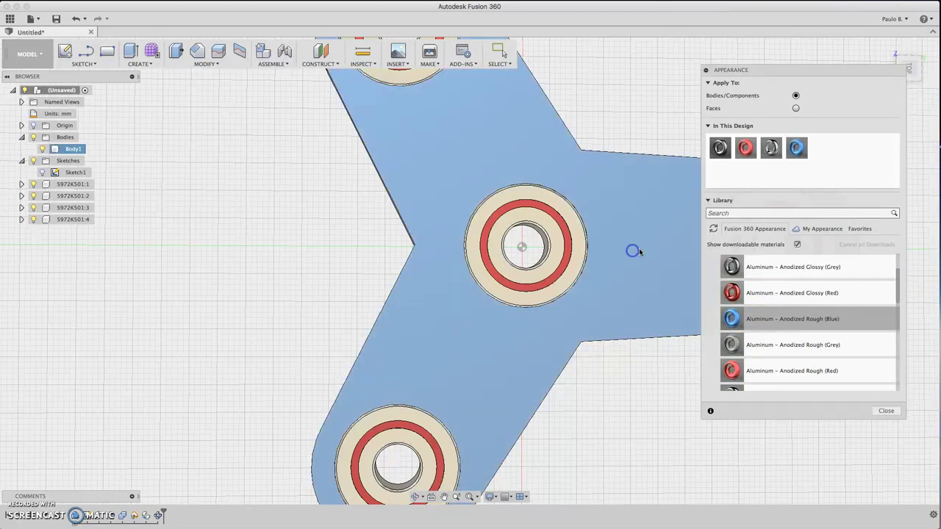
{"action": "left_click", "coordinate": [886, 413]}
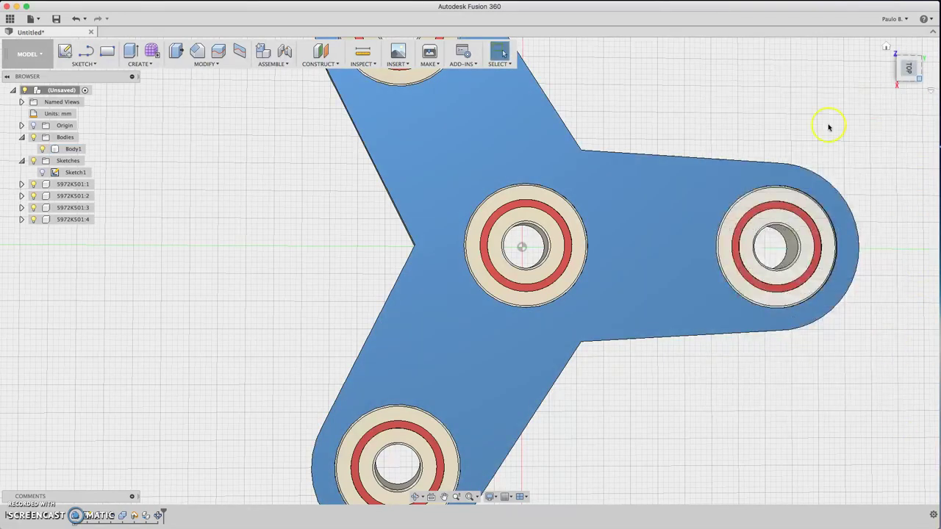
Start an equal-distance Chamfer and select the outer perimeter edges on the spinner body's upper face
{"action": "left_click", "coordinate": [887, 45]}
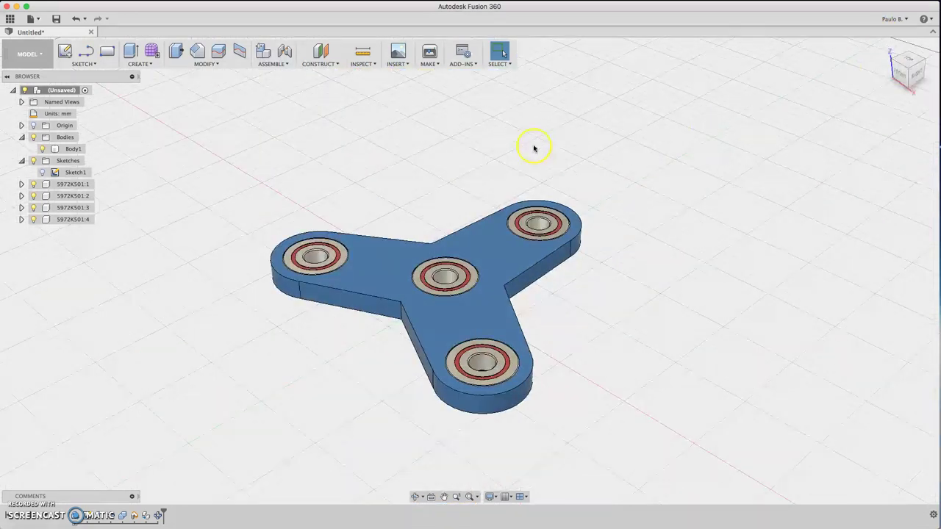
{"action": "left_click", "coordinate": [501, 219]}
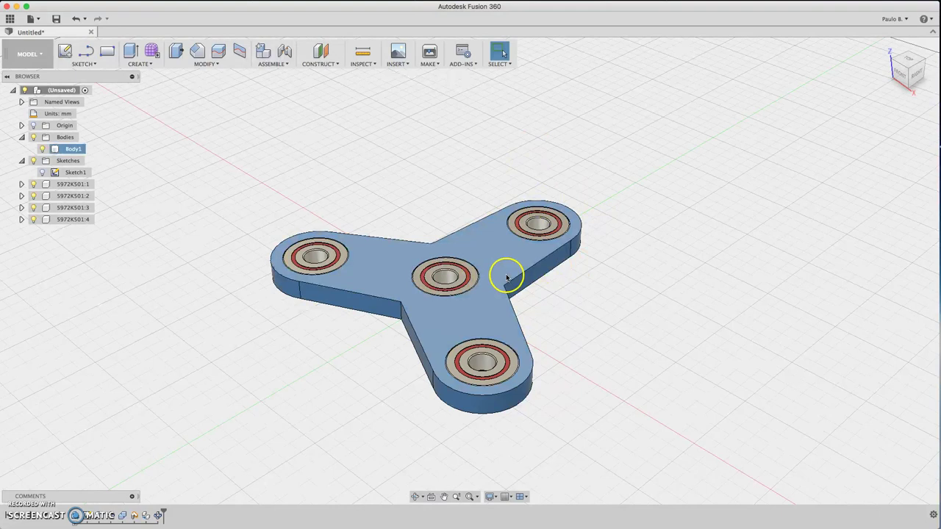
{"action": "left_click_drag", "start_coordinate": [901, 74], "coordinate": [898, 91]}
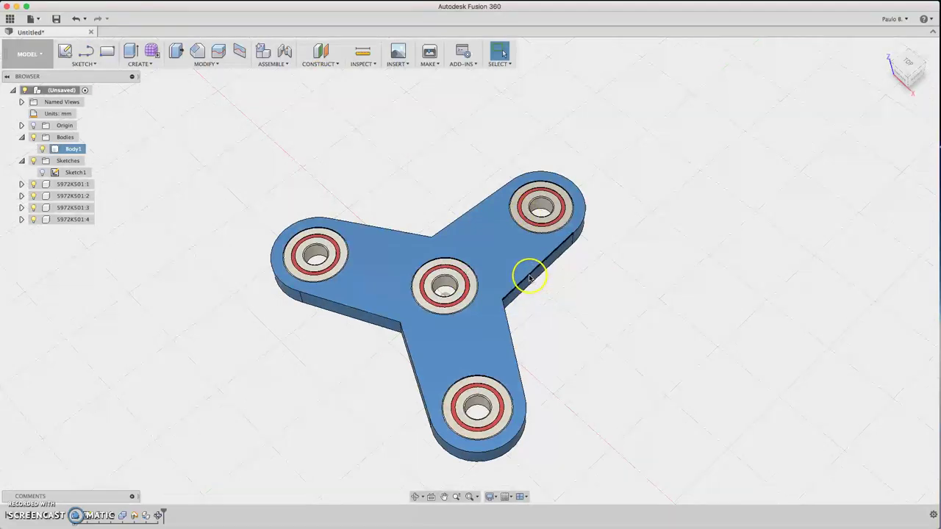
{"action": "left_click", "coordinate": [197, 50]}
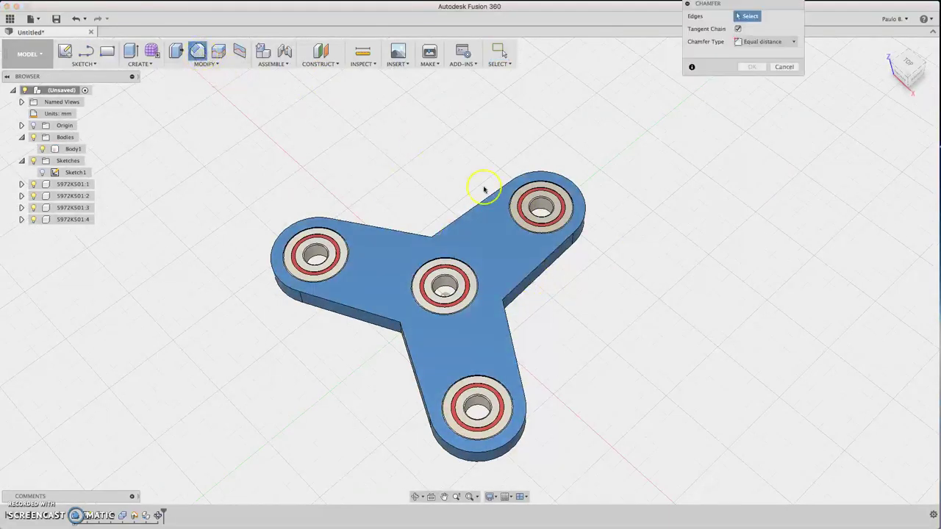
{"action": "left_click", "coordinate": [582, 211]}
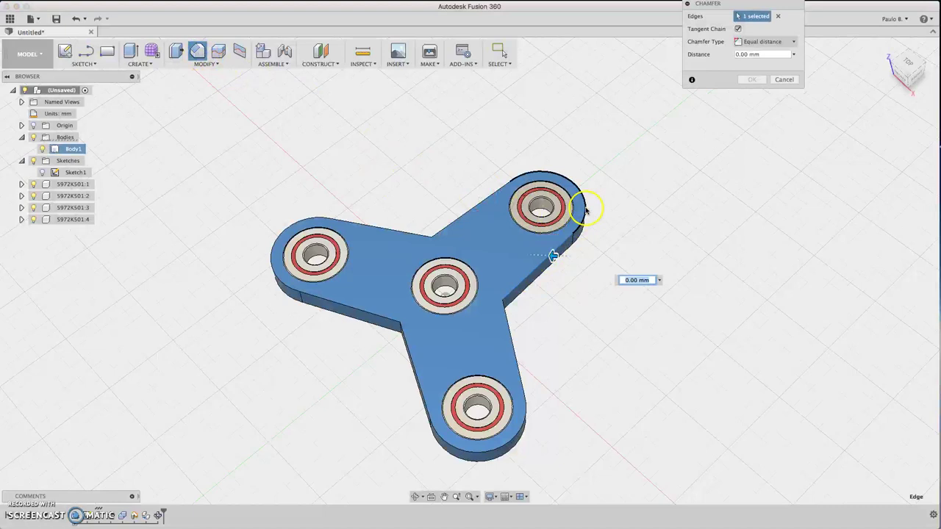
{"action": "left_click", "coordinate": [479, 206]}
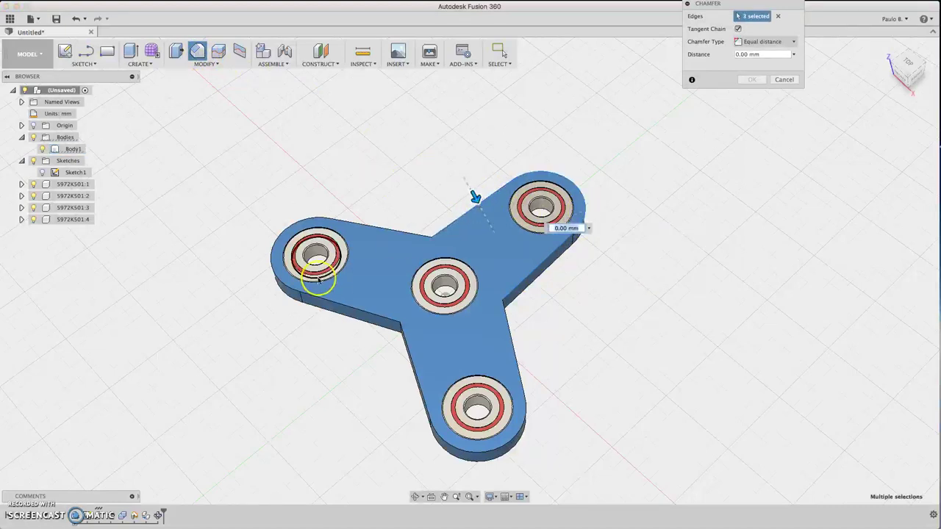
{"action": "left_click", "coordinate": [408, 232]}
{"action": "left_click", "coordinate": [316, 218]}
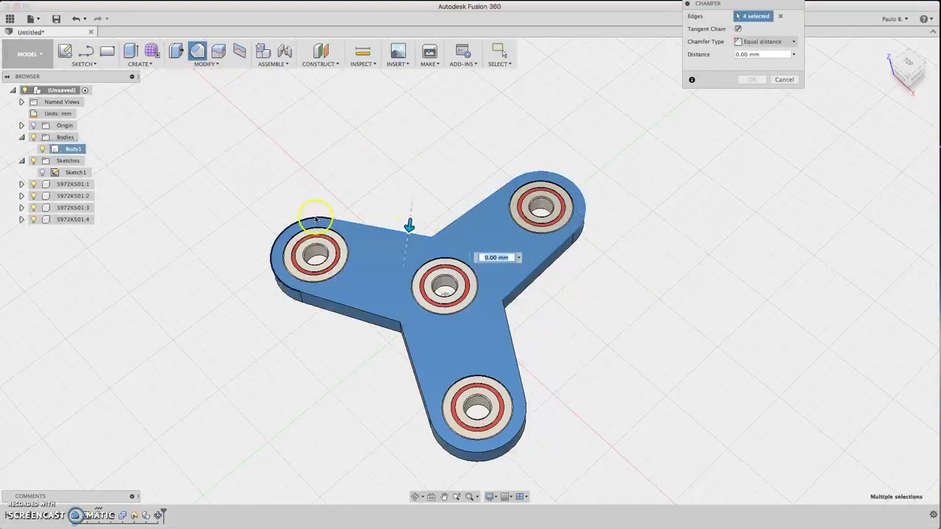
{"action": "left_click", "coordinate": [350, 294]}
{"action": "left_click", "coordinate": [411, 340]}
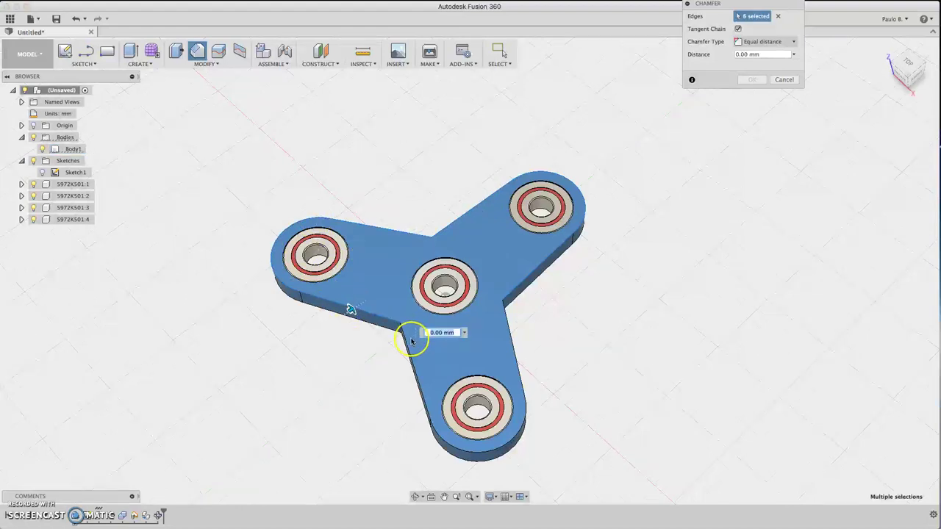
{"action": "left_click", "coordinate": [438, 438]}
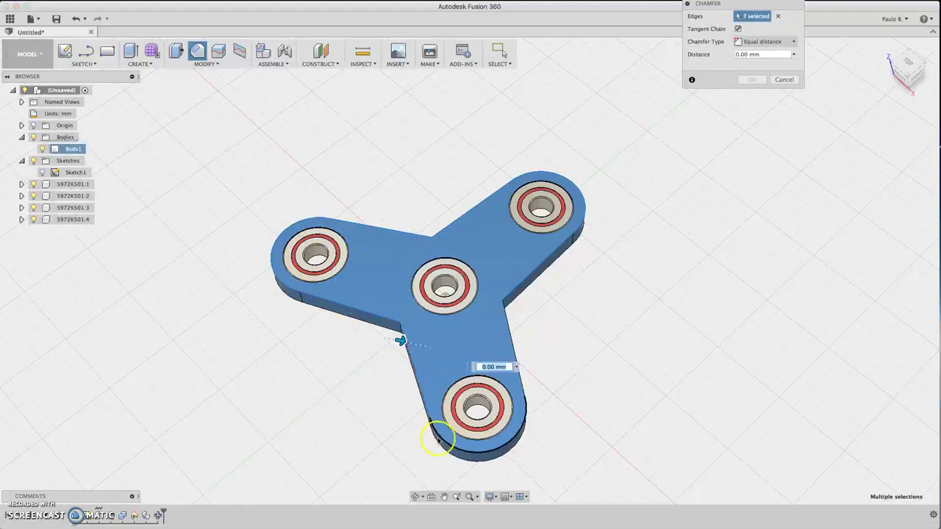
{"action": "left_click", "coordinate": [521, 377]}
{"action": "left_click", "coordinate": [517, 288]}
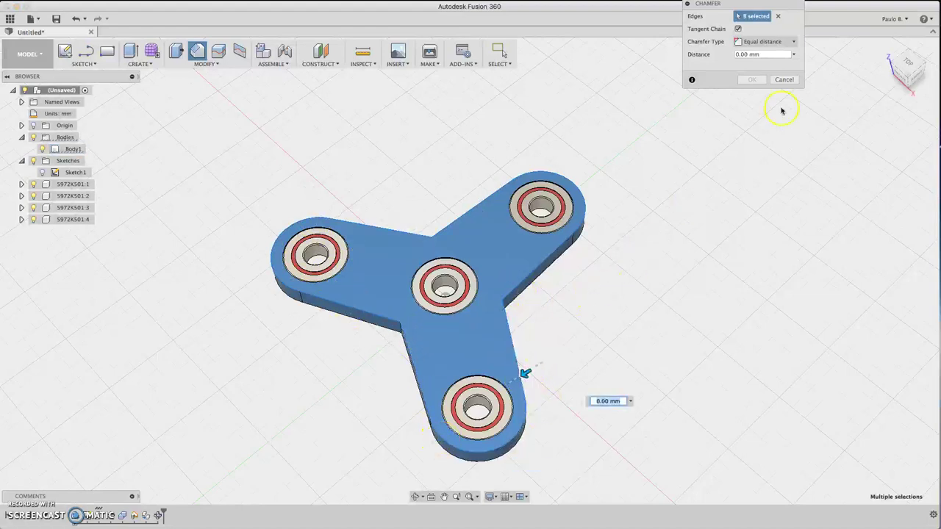
Add the outer perimeter edges of the spinner body's underside to the chamfer selection
{"action": "left_click", "coordinate": [909, 78]}
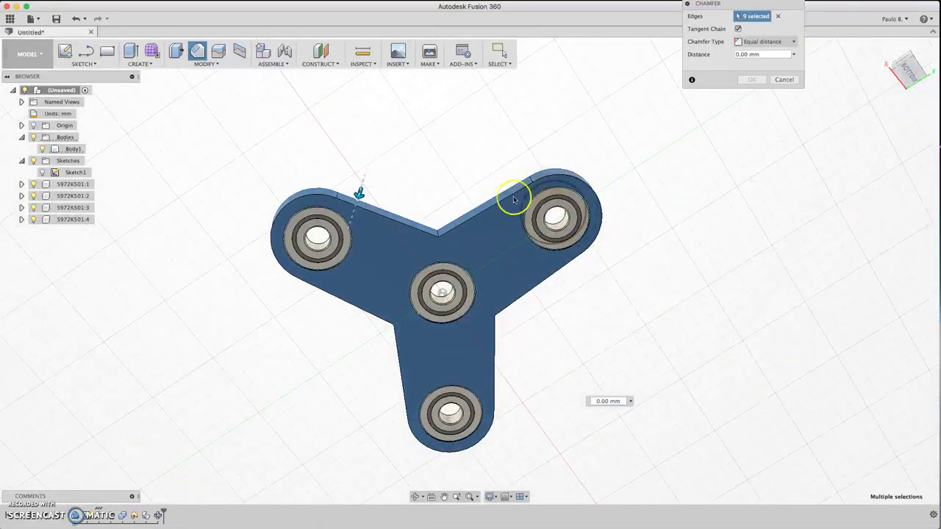
{"action": "left_click", "coordinate": [545, 182]}
{"action": "left_click", "coordinate": [562, 266]}
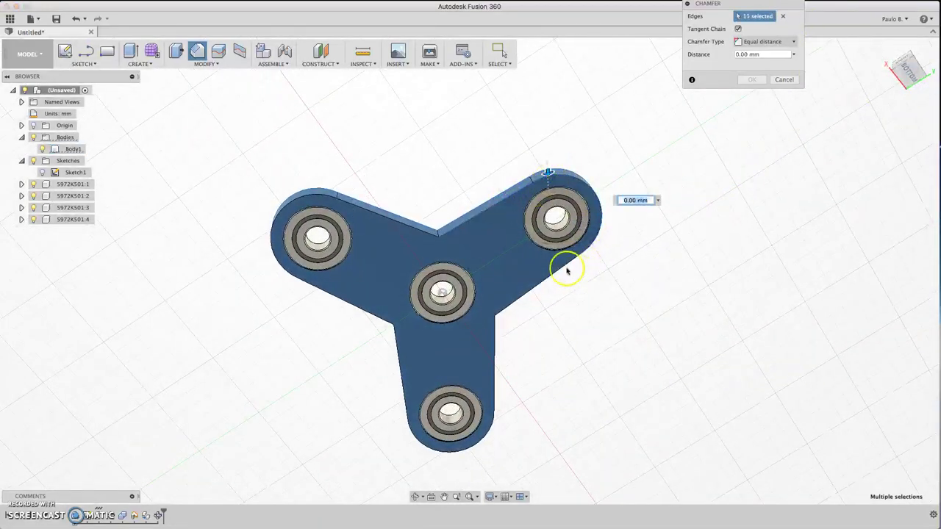
{"action": "left_click", "coordinate": [492, 342]}
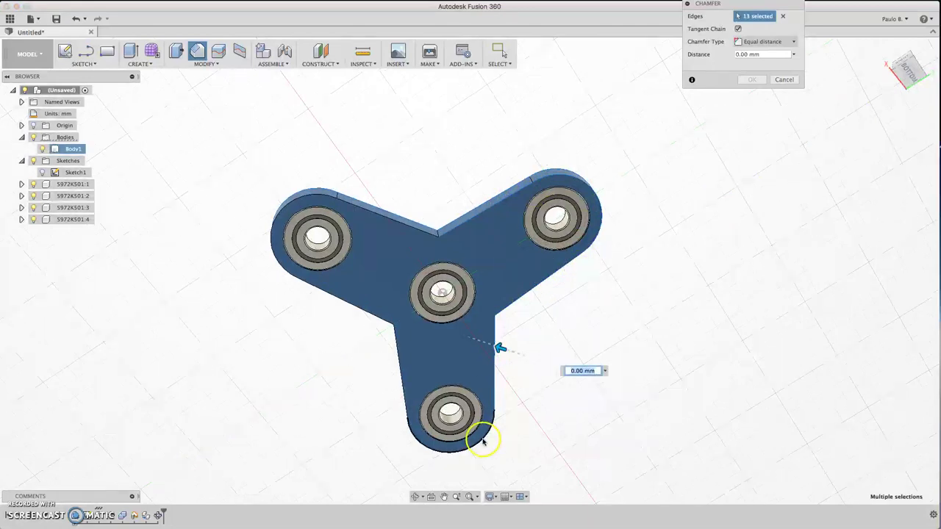
{"action": "left_click", "coordinate": [404, 400]}
{"action": "left_click", "coordinate": [371, 312]}
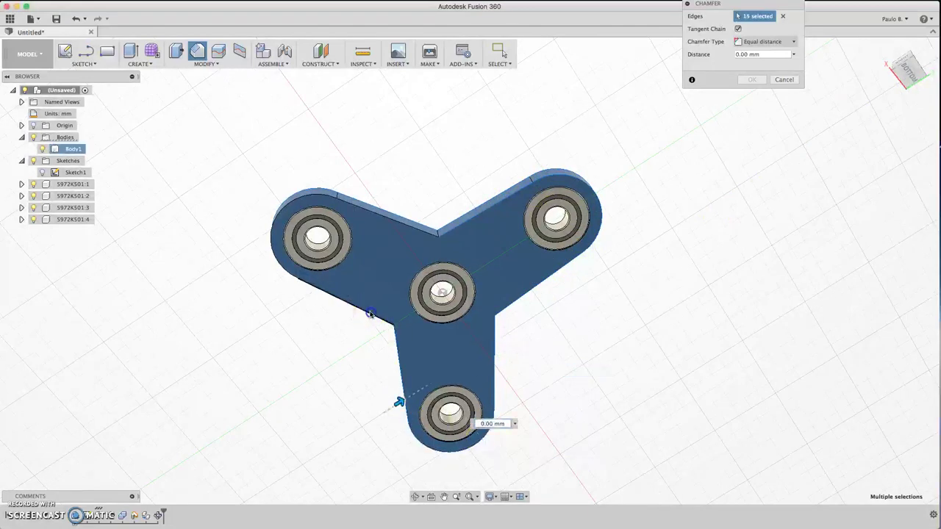
{"action": "left_click", "coordinate": [284, 210]}
{"action": "left_click", "coordinate": [326, 210]}
{"action": "left_click", "coordinate": [352, 201]}
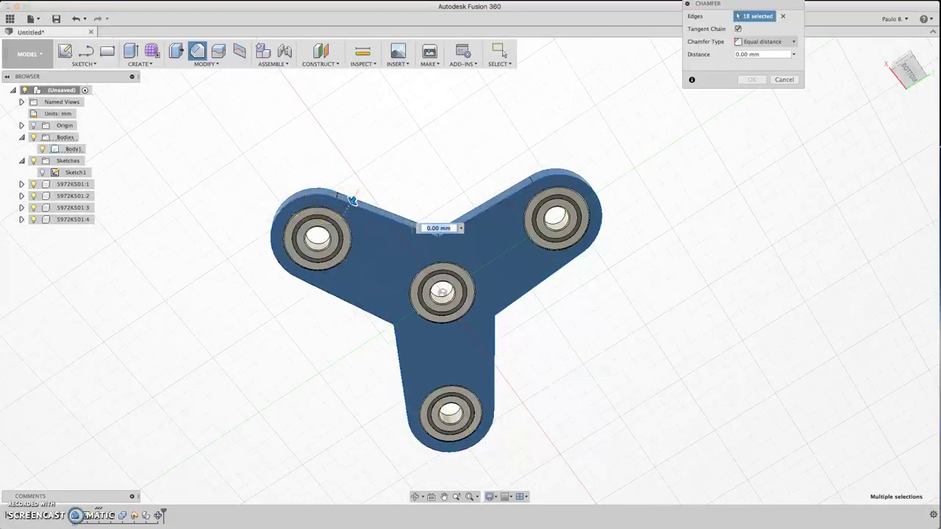
Set the equal-distance chamfer to 2 mm and apply it to the selected edges
{"action": "left_click", "coordinate": [746, 54]}
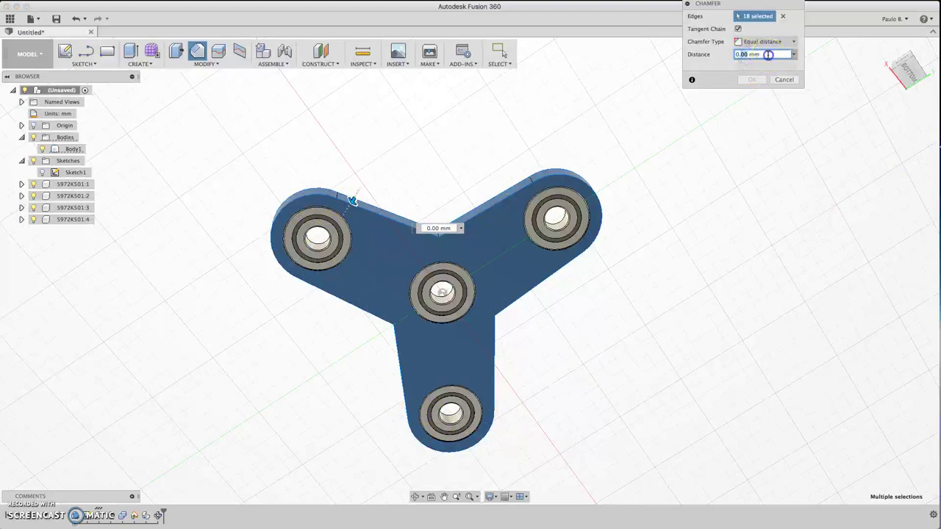
{"action": "type", "text": "2"}
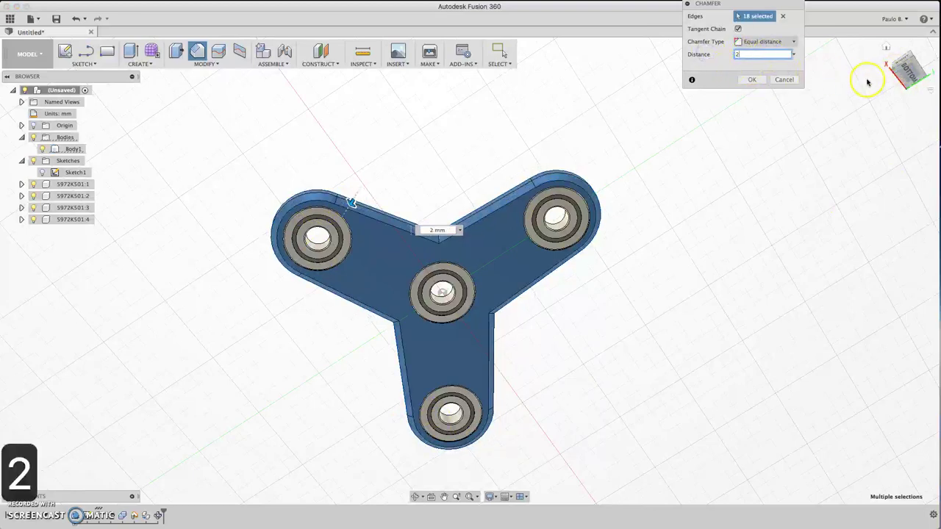
{"action": "middle_click_drag", "start_coordinate": [878, 70], "coordinate": [895, 113], "text": "shift"}
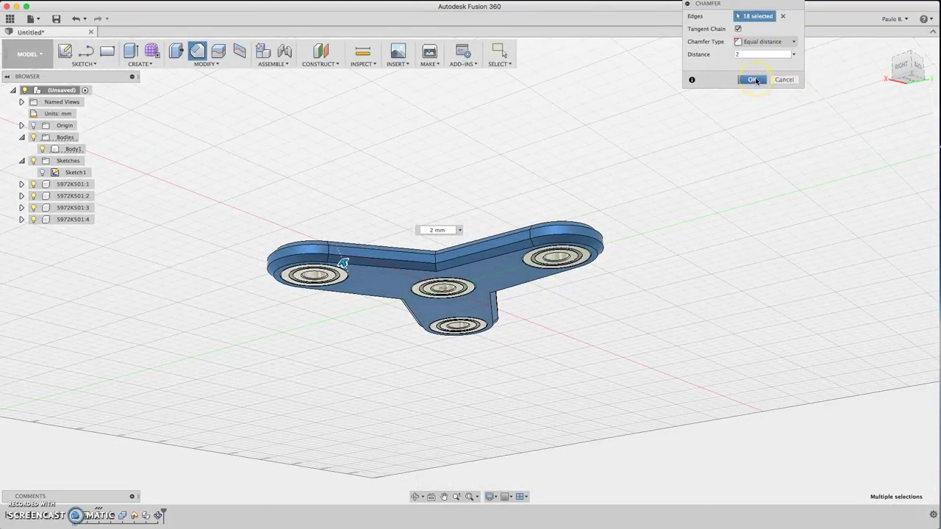
{"action": "left_click", "coordinate": [754, 79]}
{"action": "left_click_drag", "start_coordinate": [899, 75], "coordinate": [901, 128]}
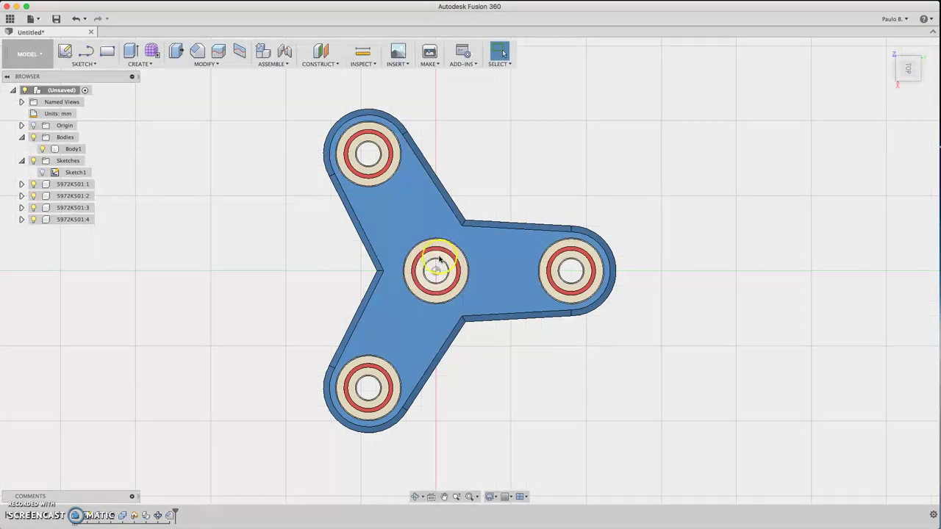
{"action": "left_click_drag", "start_coordinate": [906, 69], "coordinate": [858, 39]}
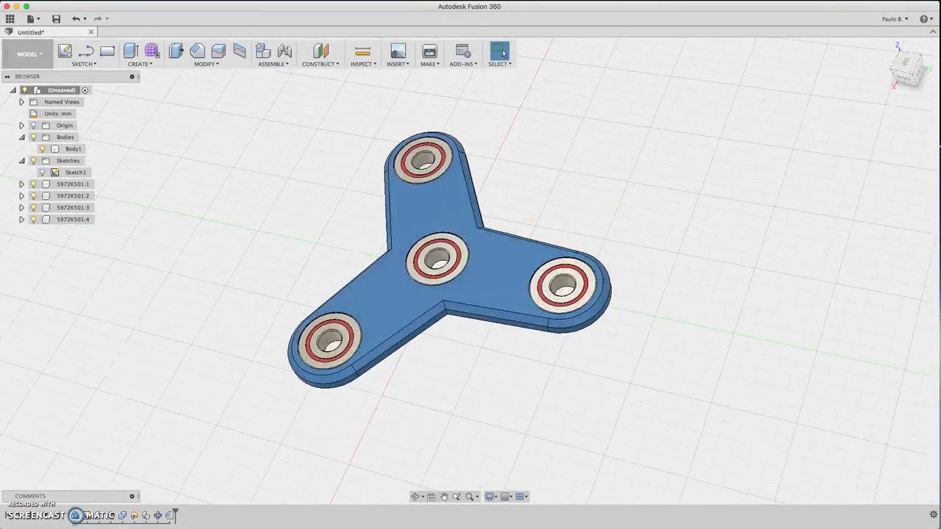
{"action": "left_click_drag", "start_coordinate": [900, 36], "coordinate": [910, 76]}
{"action": "left_click", "coordinate": [907, 64]}
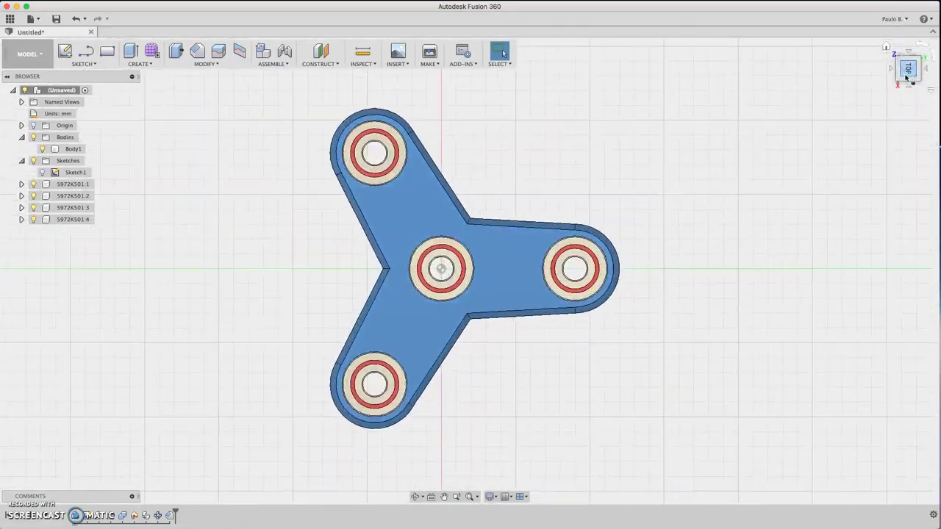
{"action": "mouse_move", "coordinate": [907, 74]}
{"action": "left_mouse_down"}
{"action": "mouse_move", "coordinate": [891, 33]}
{"action": "mouse_move", "coordinate": [915, 78]}
{"action": "mouse_move", "coordinate": [908, 70]}
{"action": "left_mouse_up"}
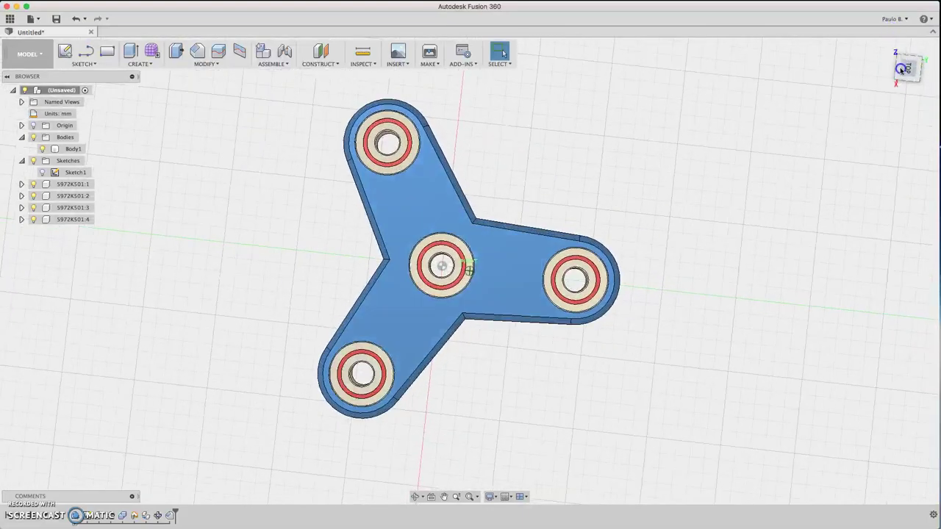
Show Sketch1 and hide the four bearing components and the spinner body
{"action": "left_click", "coordinate": [44, 174]}
{"action": "left_click", "coordinate": [45, 174]}
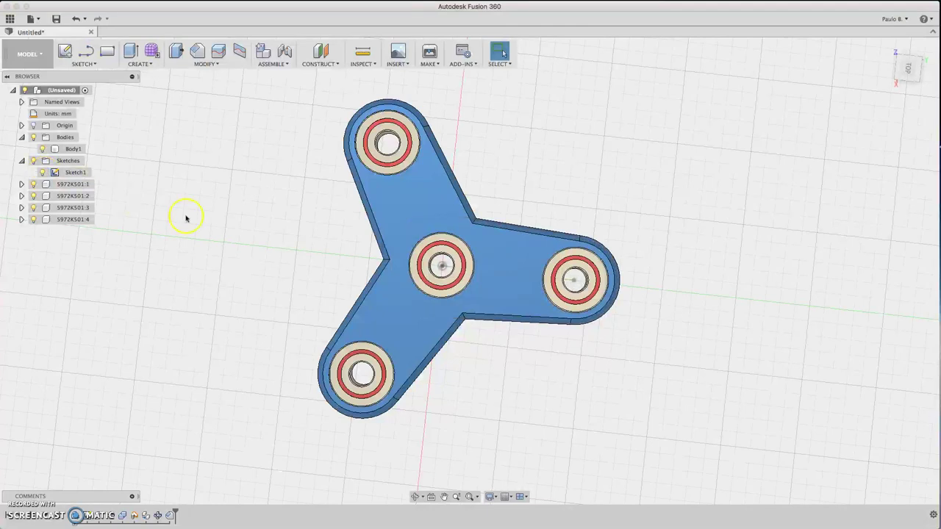
{"action": "left_click", "coordinate": [497, 291]}
{"action": "key", "text": "Escape"}
{"action": "left_click", "coordinate": [33, 183]}
{"action": "left_click", "coordinate": [33, 195]}
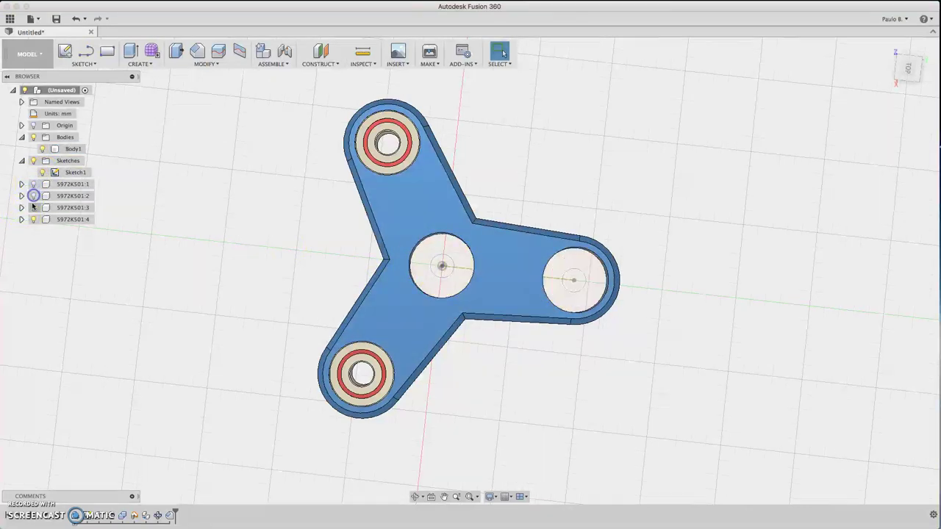
{"action": "left_click", "coordinate": [33, 207]}
{"action": "left_click", "coordinate": [33, 219]}
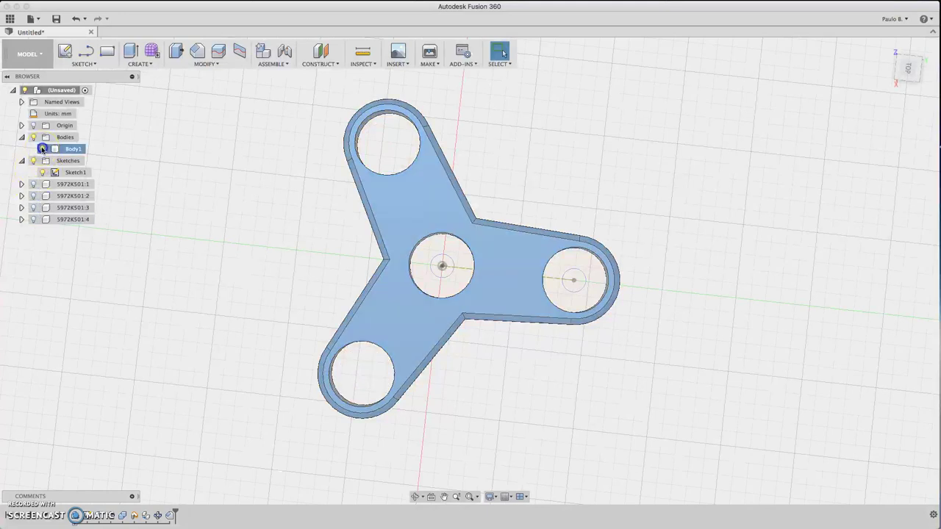
{"action": "left_click", "coordinate": [42, 148]}
Extrude the small inner circle at the sketch's origin 8 mm upward as a new body
{"action": "key", "text": "e"}
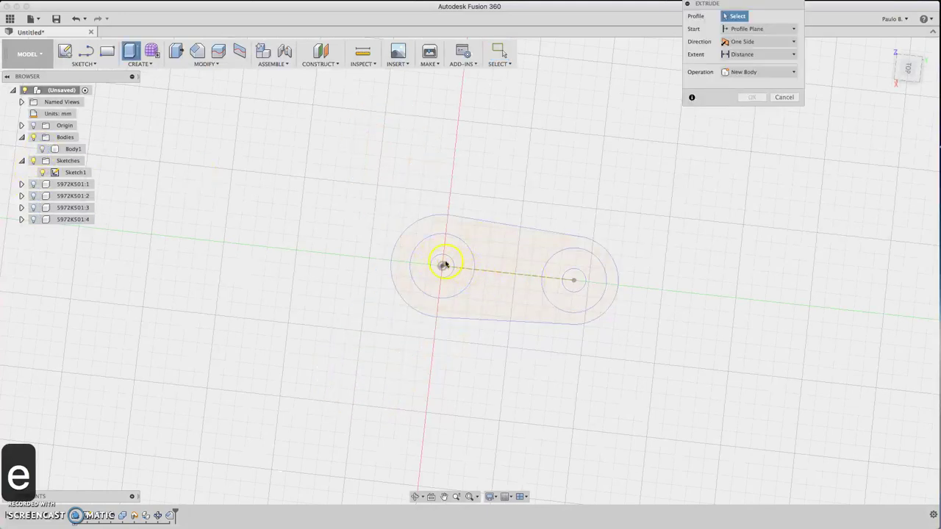
{"action": "left_click", "coordinate": [446, 264]}
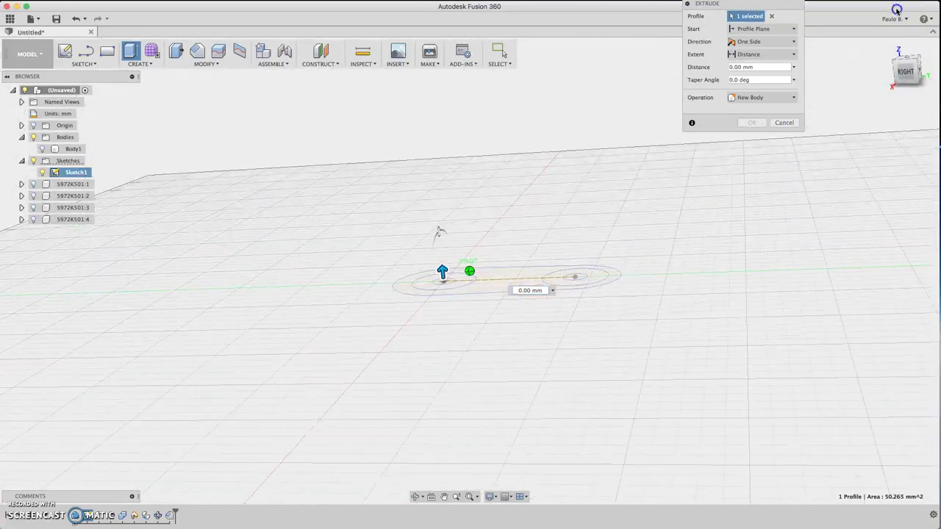
{"action": "left_click", "coordinate": [474, 317]}
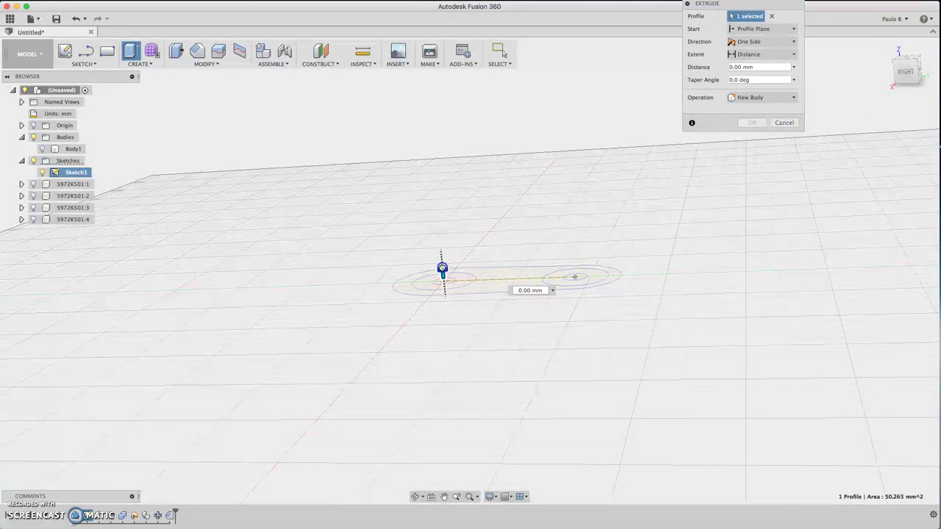
{"action": "mouse_move", "coordinate": [442, 268]}
{"action": "left_mouse_down"}
{"action": "mouse_move", "coordinate": [443, 243]}
{"action": "mouse_move", "coordinate": [443, 253]}
{"action": "left_mouse_up"}
{"action": "left_click", "coordinate": [482, 288]}
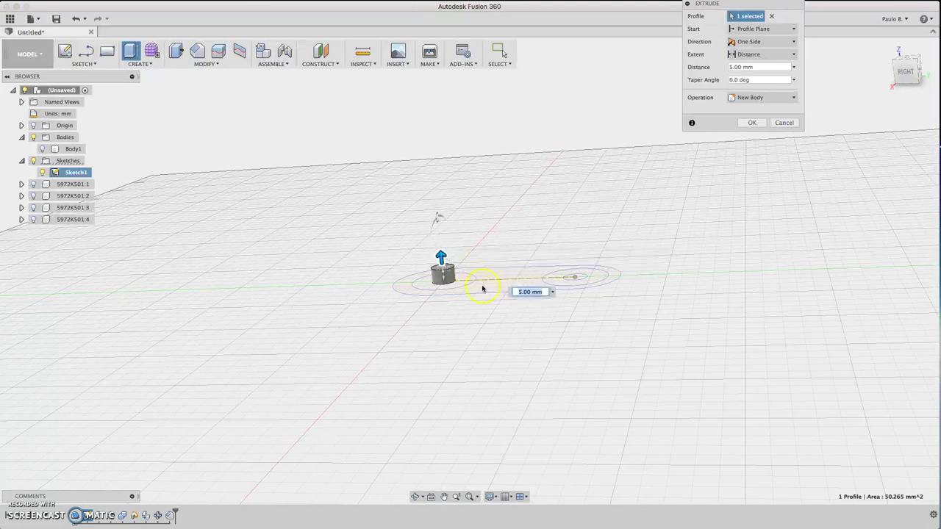
{"action": "type", "text": "7"}
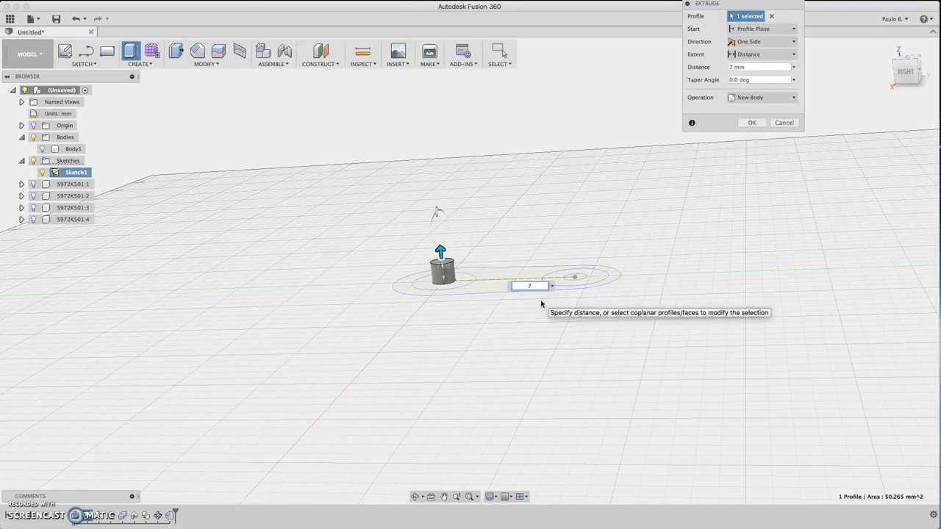
{"action": "key", "text": "BackSpace"}
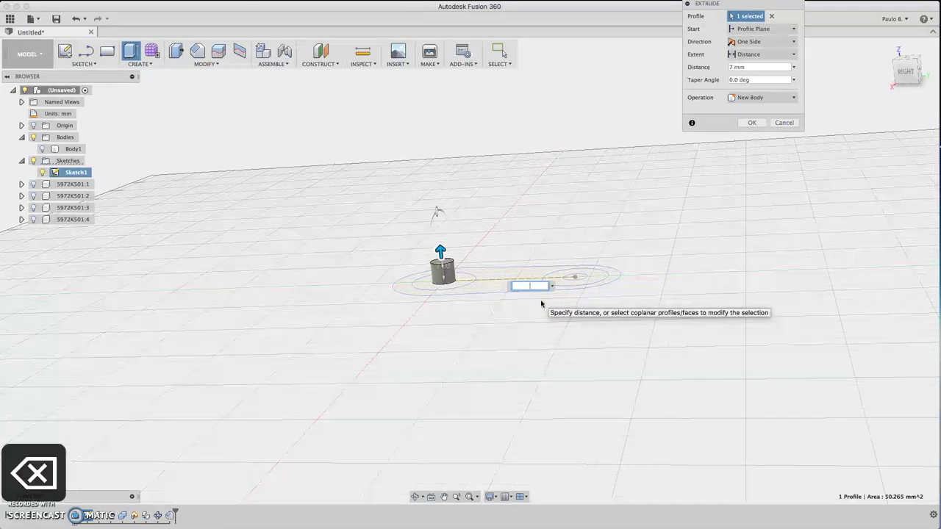
{"action": "type", "text": "8"}
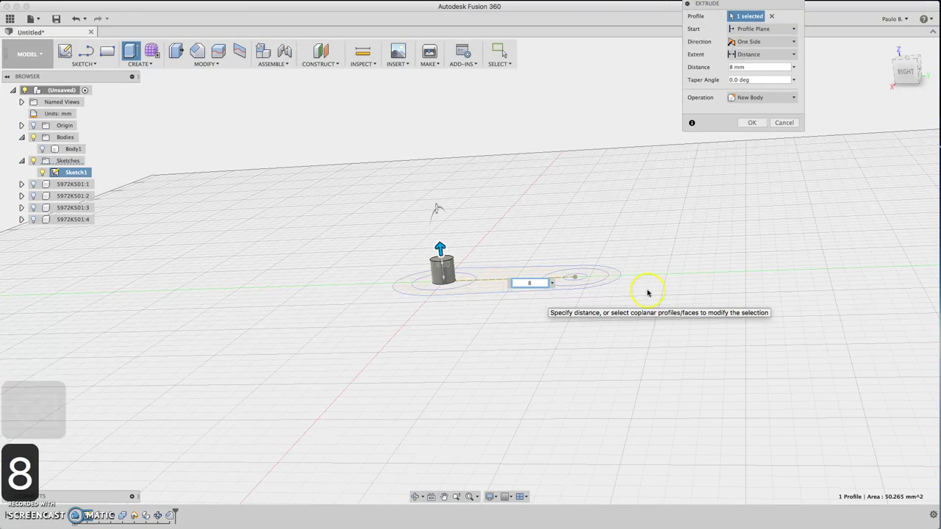
{"action": "left_click", "coordinate": [752, 123]}
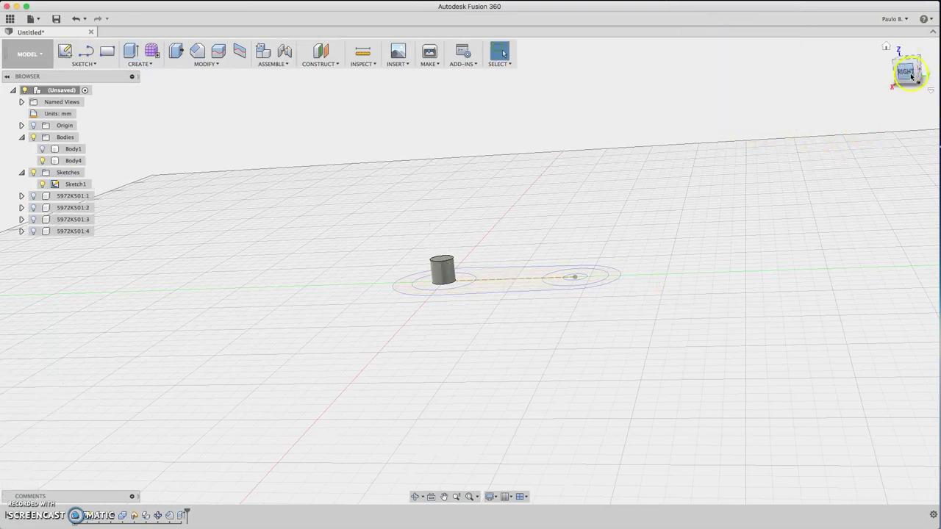
Extrude the same inner circle -1 mm below the sketch plane, joined to the new cylinder
{"action": "mouse_move", "coordinate": [911, 76]}
{"action": "left_mouse_down"}
{"action": "mouse_move", "coordinate": [934, 67]}
{"action": "mouse_move", "coordinate": [912, 16]}
{"action": "mouse_move", "coordinate": [898, 61]}
{"action": "left_mouse_up"}
{"action": "key", "text": "e"}
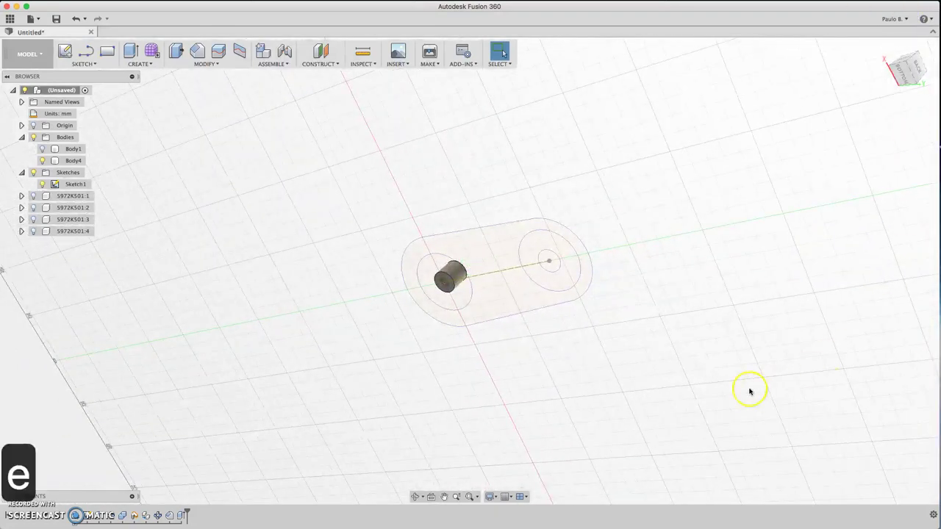
{"action": "left_click", "coordinate": [446, 280]}
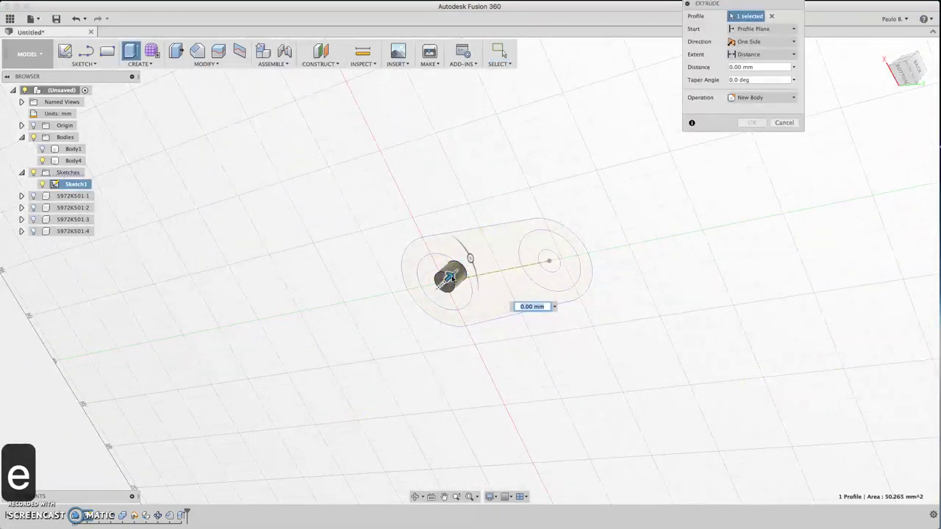
{"action": "left_click_drag", "start_coordinate": [447, 278], "coordinate": [433, 292]}
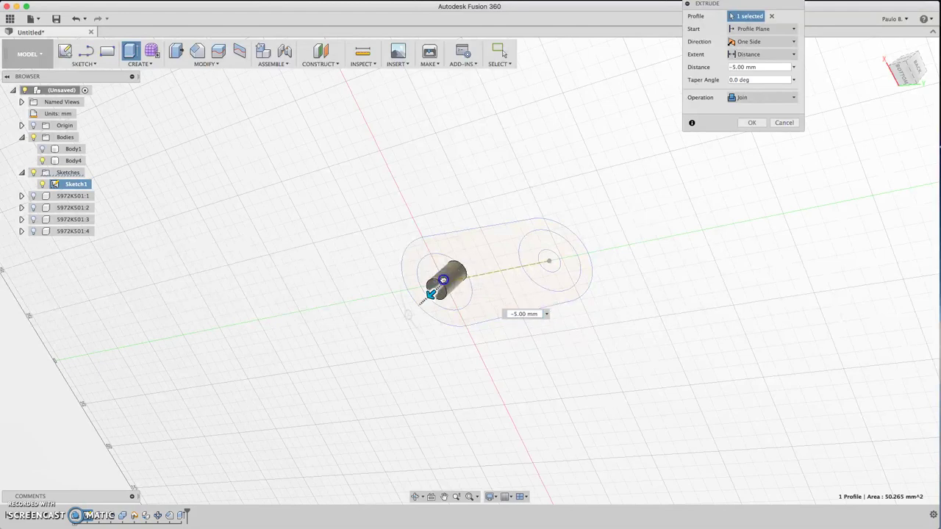
{"action": "type", "text": "-1"}
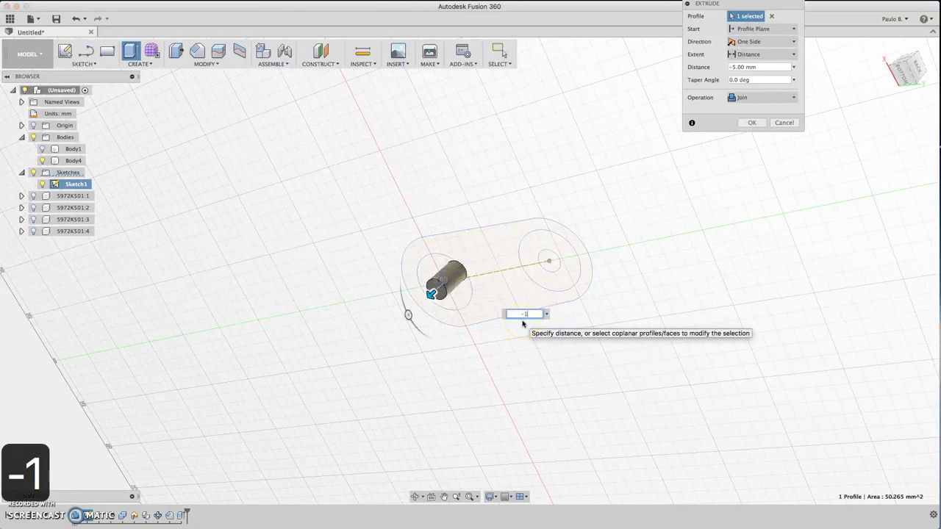
{"action": "key", "text": "Return"}
Show the central bearing component and examine from the side how the pin sits in it
{"action": "left_click_drag", "start_coordinate": [904, 74], "coordinate": [915, 129]}
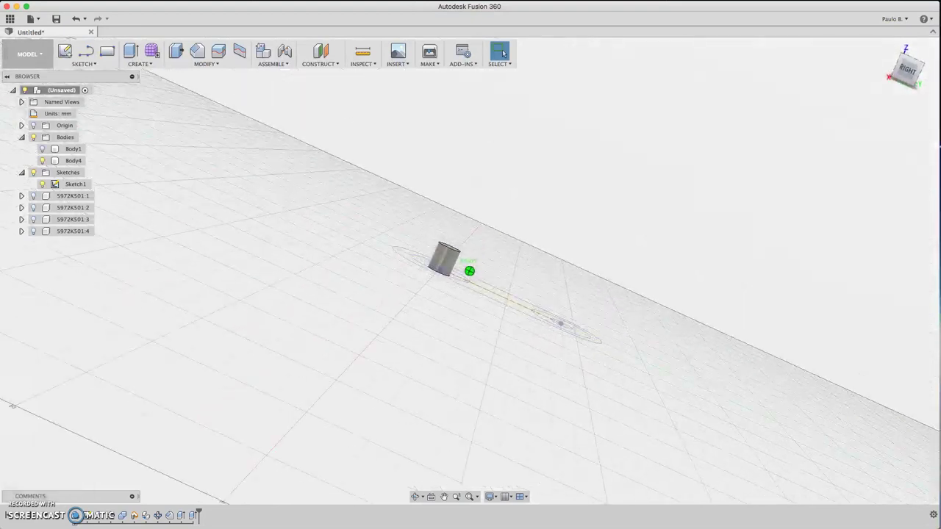
{"action": "left_click", "coordinate": [33, 197]}
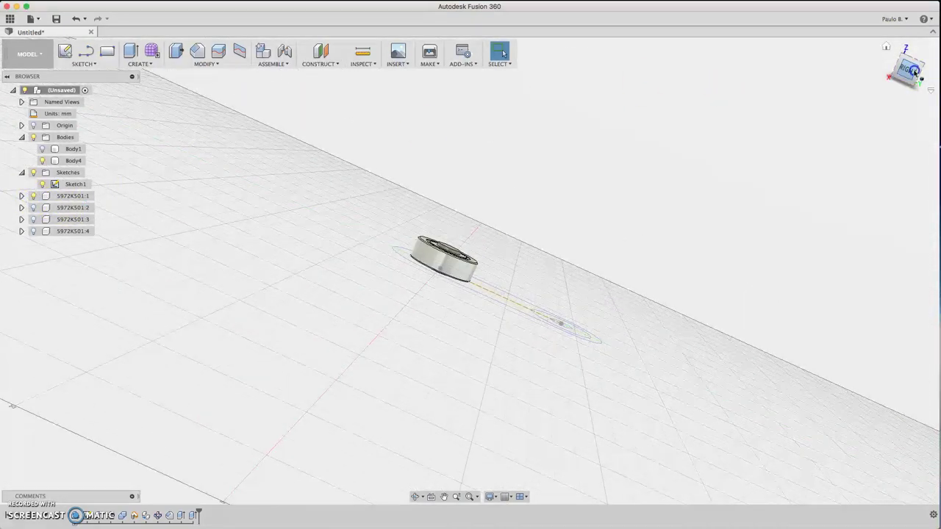
{"action": "mouse_move", "coordinate": [914, 70]}
{"action": "left_mouse_down"}
{"action": "mouse_move", "coordinate": [913, 49]}
{"action": "mouse_move", "coordinate": [911, 81]}
{"action": "mouse_move", "coordinate": [913, 47]}
{"action": "mouse_move", "coordinate": [904, 80]}
{"action": "mouse_move", "coordinate": [904, 34]}
{"action": "mouse_move", "coordinate": [913, 77]}
{"action": "left_mouse_up"}
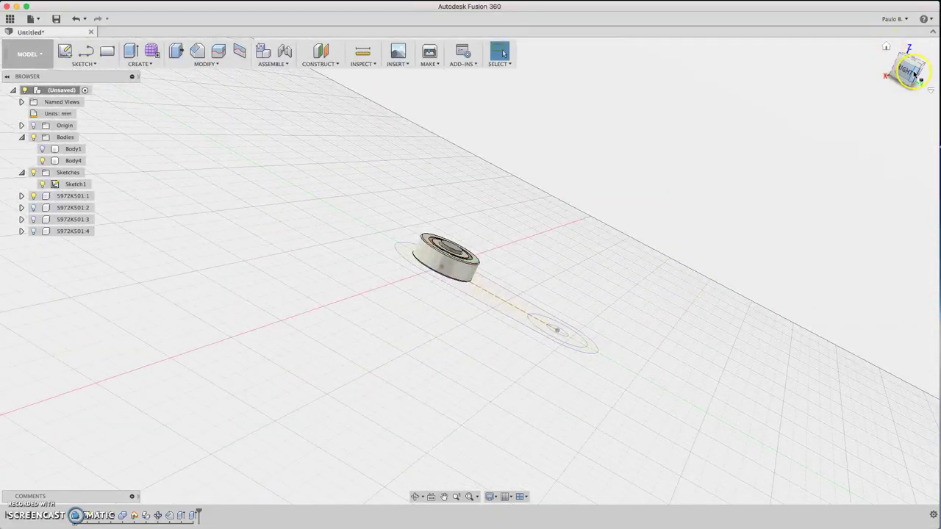
{"action": "left_click", "coordinate": [908, 76]}
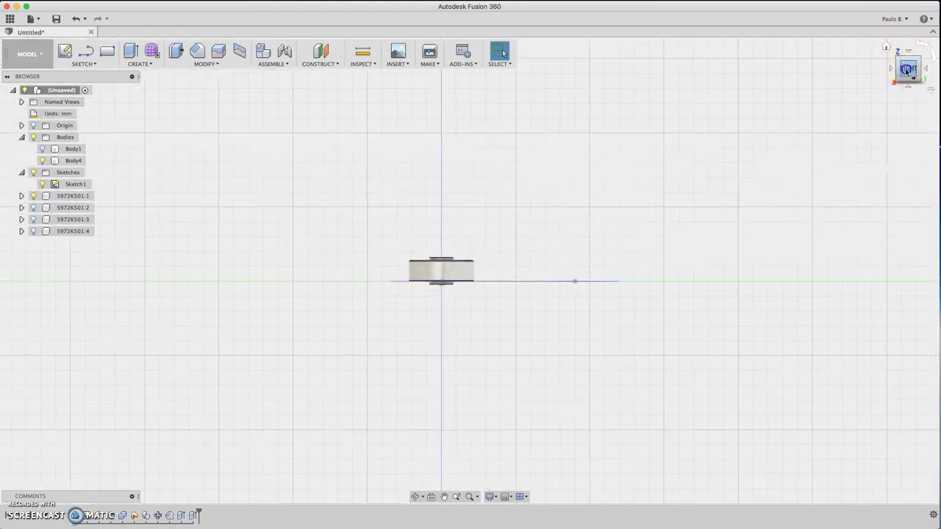
{"action": "left_click_drag", "start_coordinate": [906, 70], "coordinate": [882, 96]}
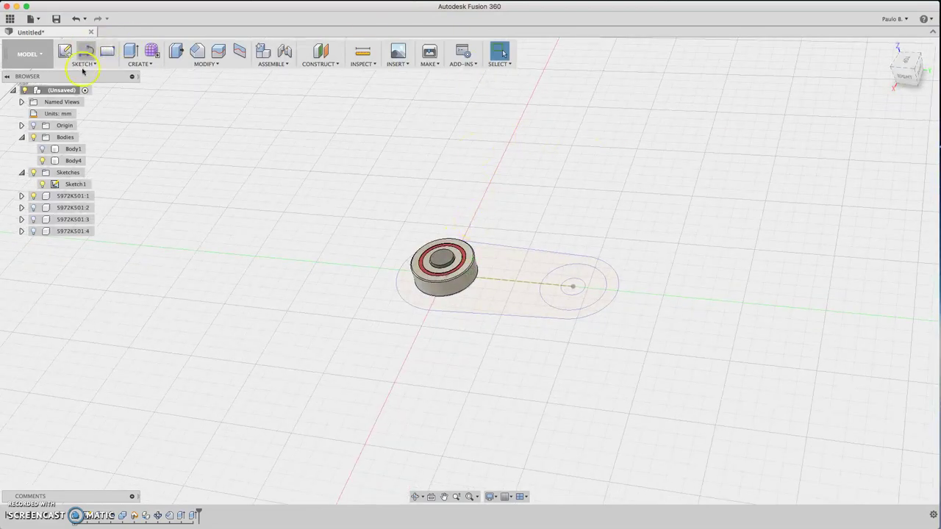
Sketch a circle 32 mm in diameter on the pin's upper end face, centred on the pin
{"action": "left_click", "coordinate": [65, 50]}
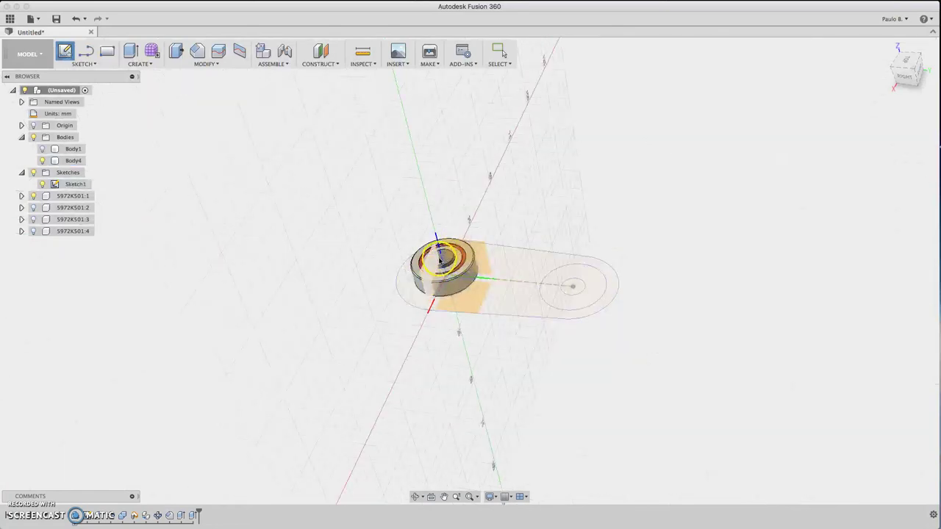
{"action": "scroll", "coordinate": [445, 261], "scroll_direction": "up", "scroll_amount": 1}
{"action": "left_click", "coordinate": [444, 258]}
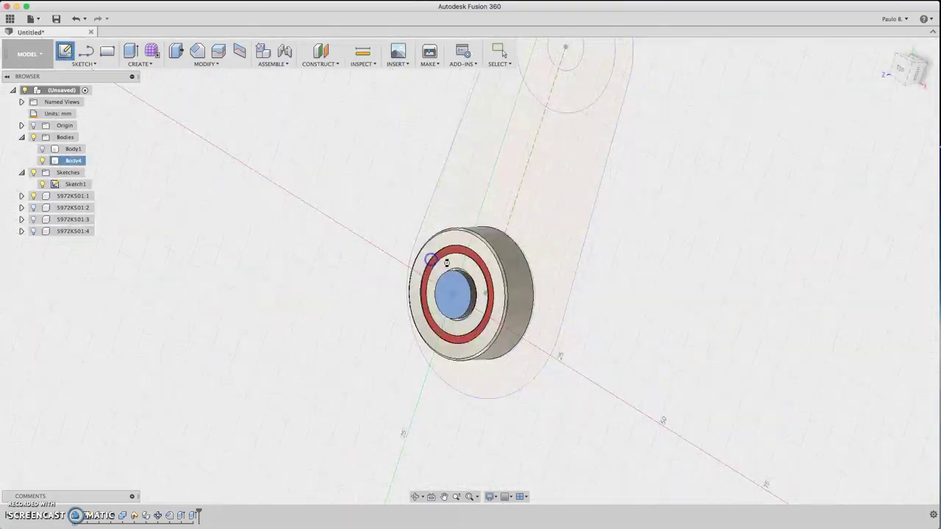
{"action": "key", "text": "c"}
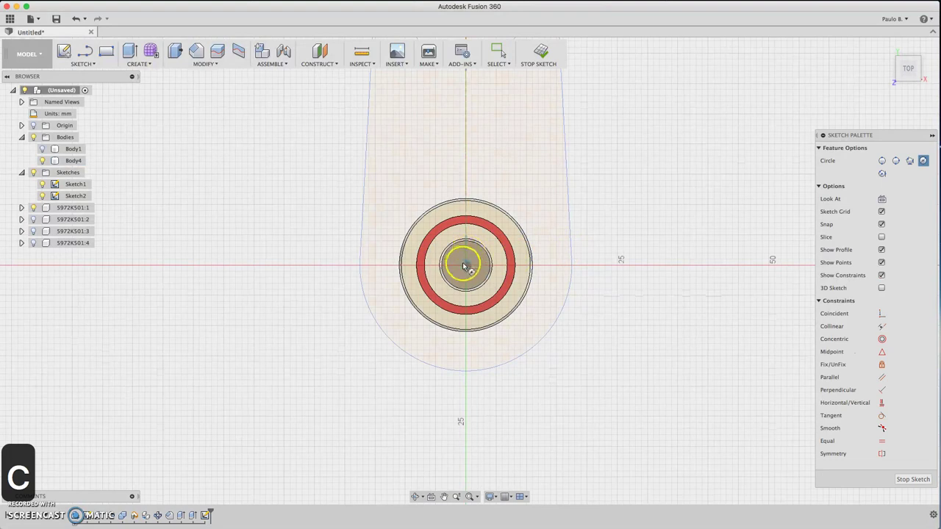
{"action": "left_click", "coordinate": [465, 266]}
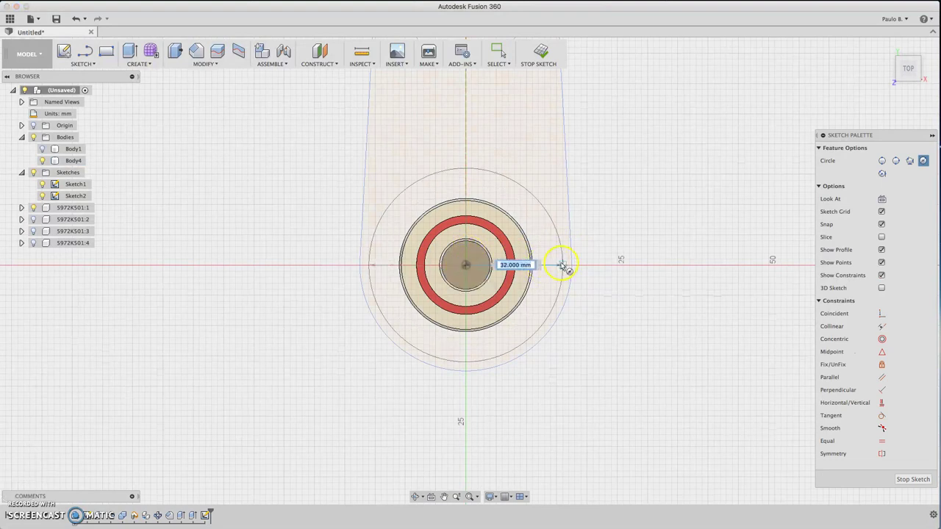
{"action": "left_click", "coordinate": [561, 262]}
Extrude the new circle's outer ring and inner disc profiles 3 mm upward, joined to the pin
{"action": "left_click", "coordinate": [907, 68]}
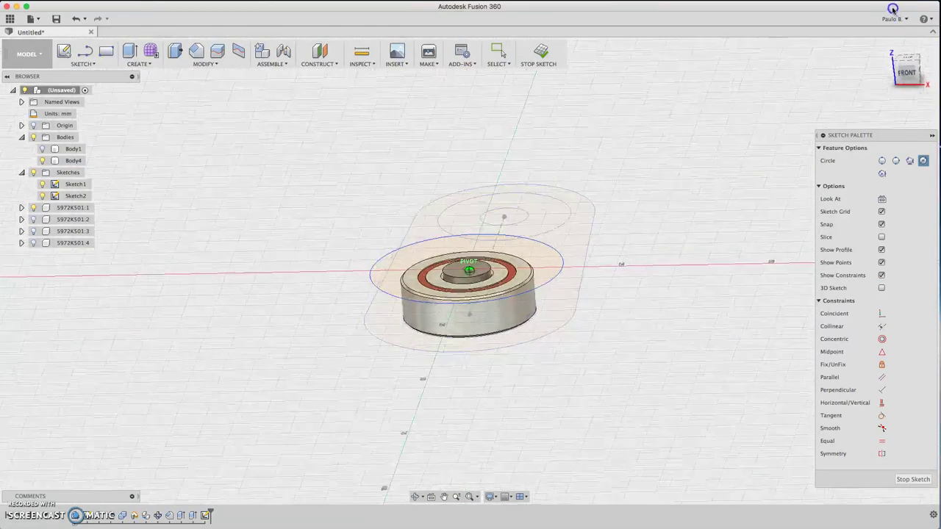
{"action": "key", "text": "e"}
{"action": "left_click", "coordinate": [538, 274]}
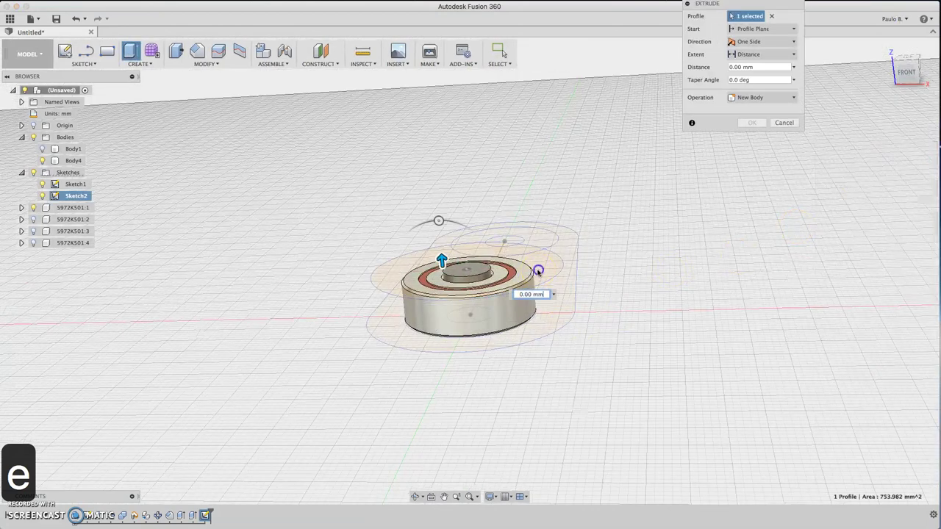
{"action": "left_click_drag", "start_coordinate": [441, 261], "coordinate": [441, 245]}
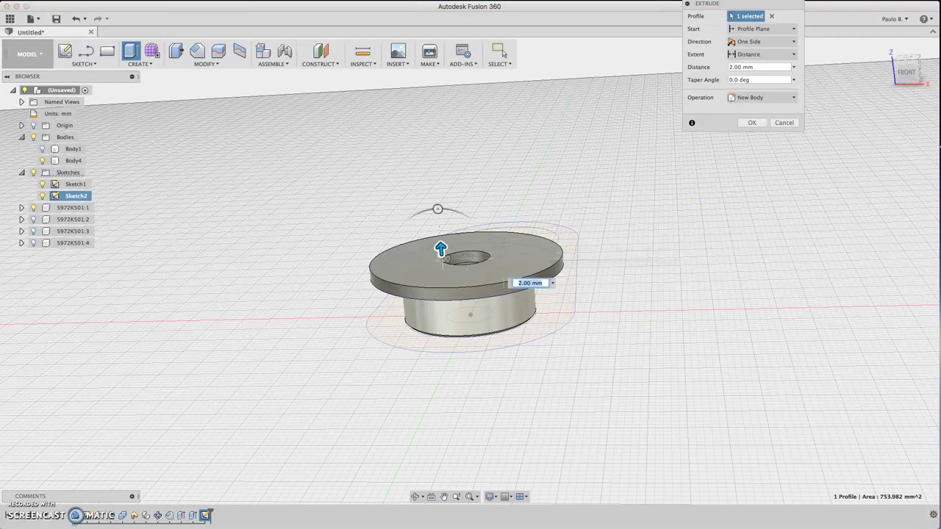
{"action": "left_click_drag", "start_coordinate": [906, 78], "coordinate": [929, 69]}
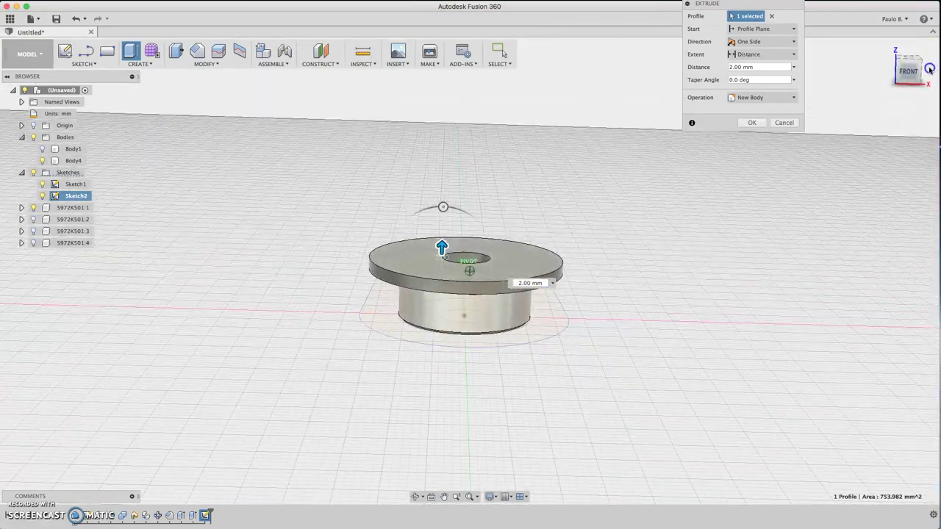
{"action": "left_click", "coordinate": [592, 185]}
{"action": "left_click_drag", "start_coordinate": [441, 247], "coordinate": [441, 241]}
{"action": "left_click", "coordinate": [751, 123]}
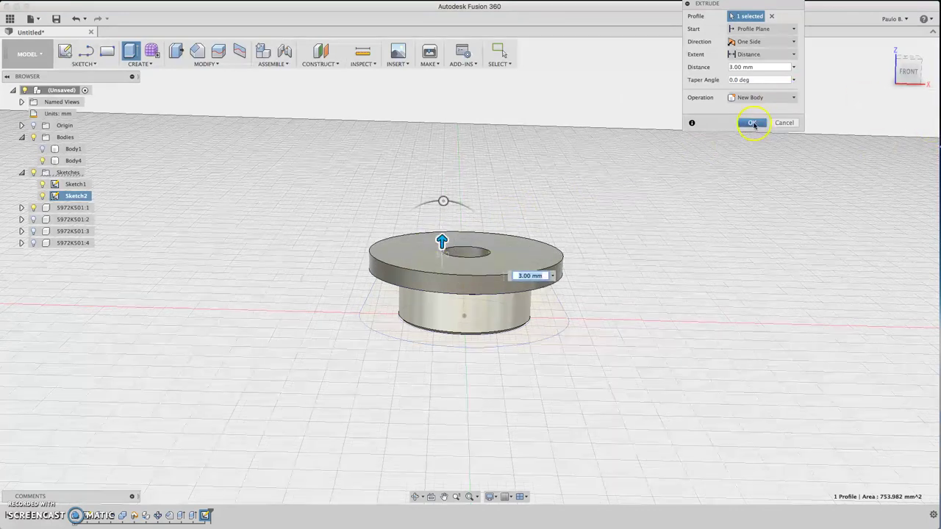
{"action": "left_click_drag", "start_coordinate": [908, 72], "coordinate": [900, 121]}
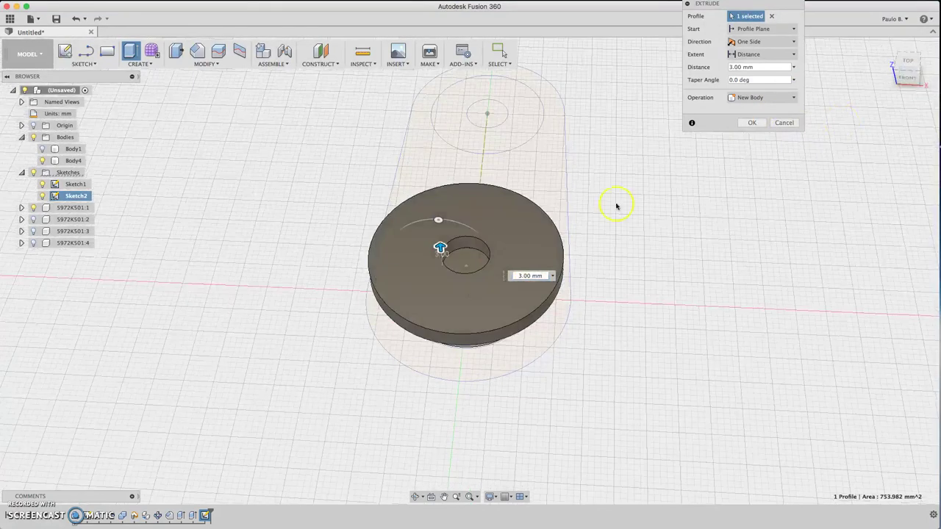
{"action": "left_click", "coordinate": [481, 270]}
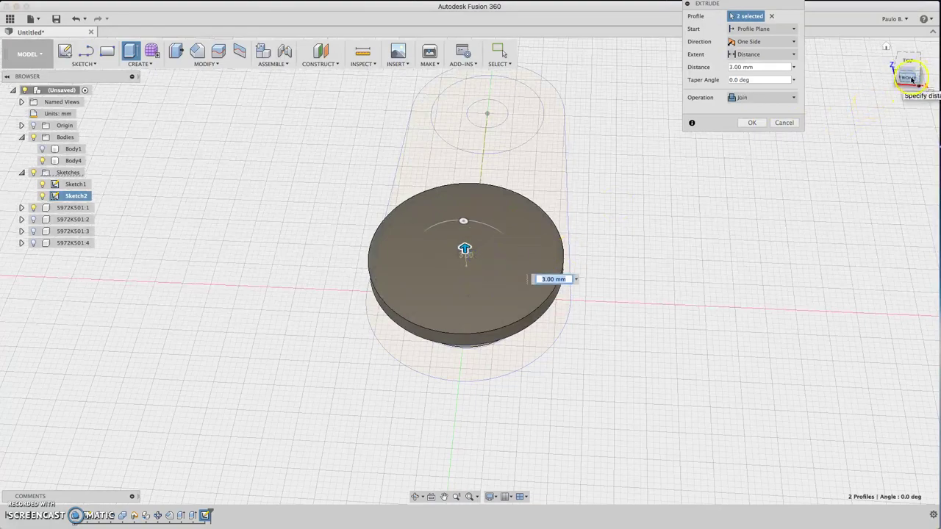
{"action": "left_click_drag", "start_coordinate": [907, 63], "coordinate": [916, 33]}
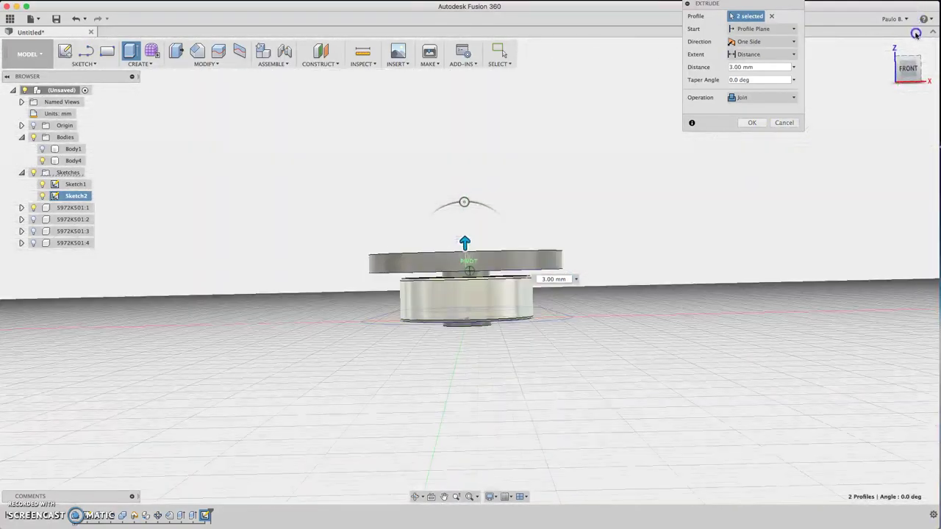
{"action": "left_click", "coordinate": [756, 125]}
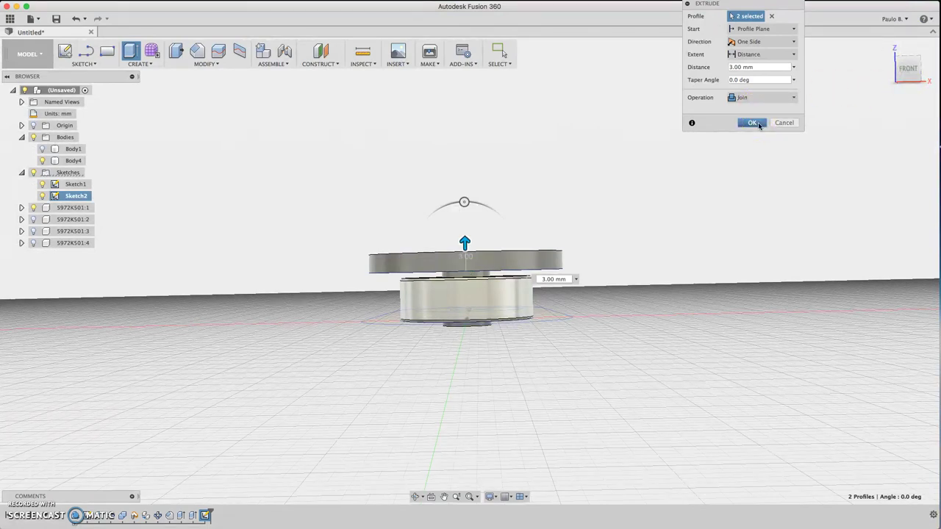
Sketch a circle on the pin's lower end face, centred on the pin and as wide as the upper disc
{"action": "left_click_drag", "start_coordinate": [907, 62], "coordinate": [909, 18]}
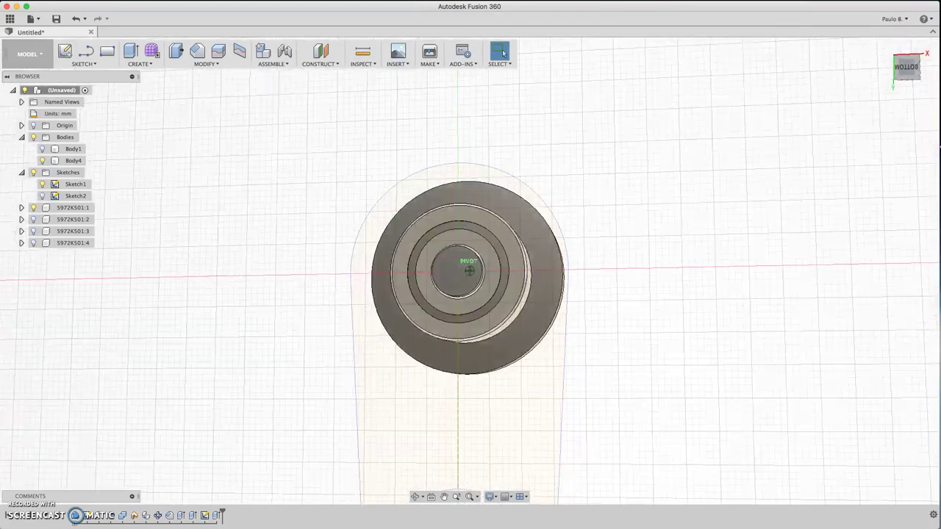
{"action": "key", "text": "c"}
{"action": "left_click", "coordinate": [461, 277]}
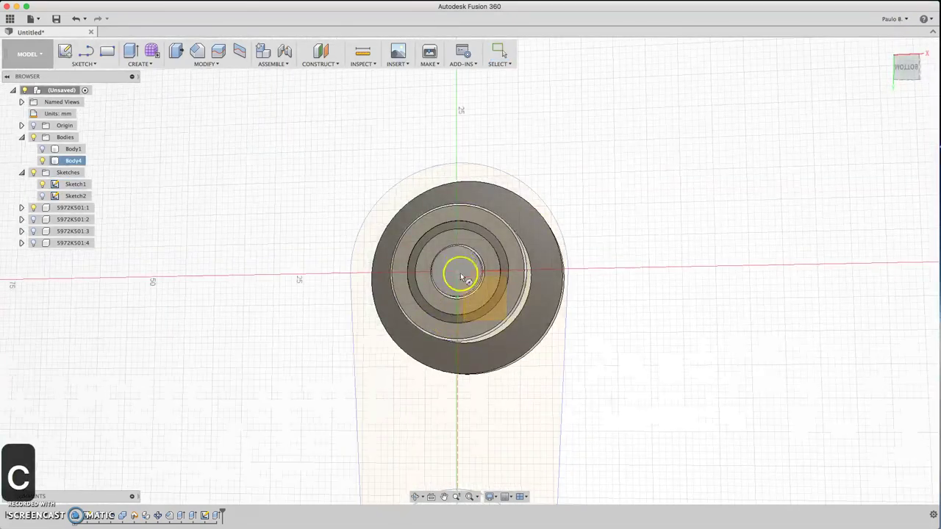
{"action": "mouse_move", "coordinate": [466, 276]}
{"action": "left_mouse_down"}
{"action": "mouse_move", "coordinate": [568, 270]}
{"action": "mouse_move", "coordinate": [563, 261]}
{"action": "left_mouse_up"}
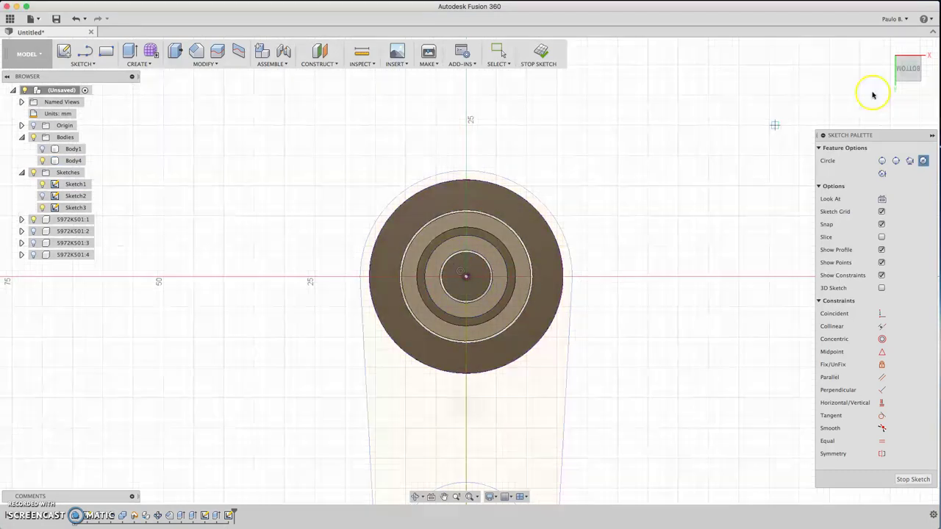
Extrude the lower circle's ring and inner disc profiles 3 mm away from the bearing, joined to the pin
{"action": "left_click", "coordinate": [910, 83]}
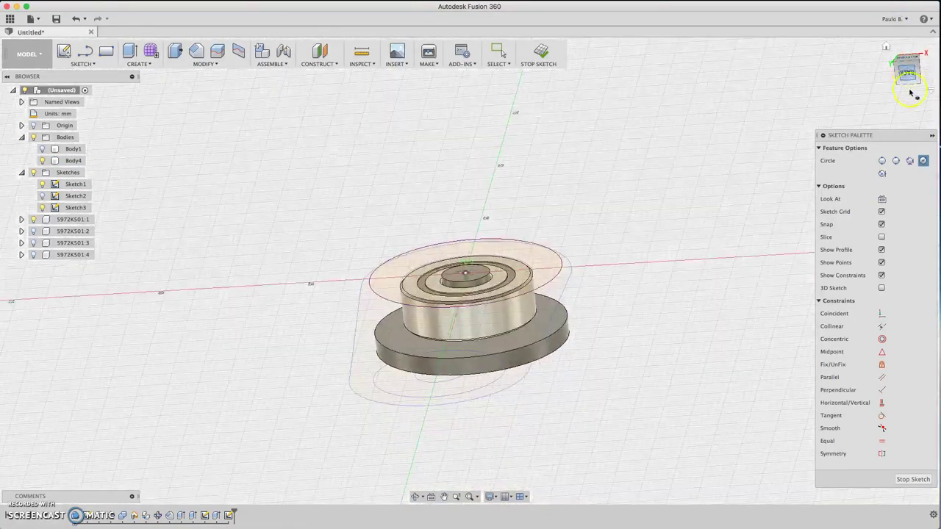
{"action": "key", "text": "e"}
{"action": "left_click", "coordinate": [539, 260]}
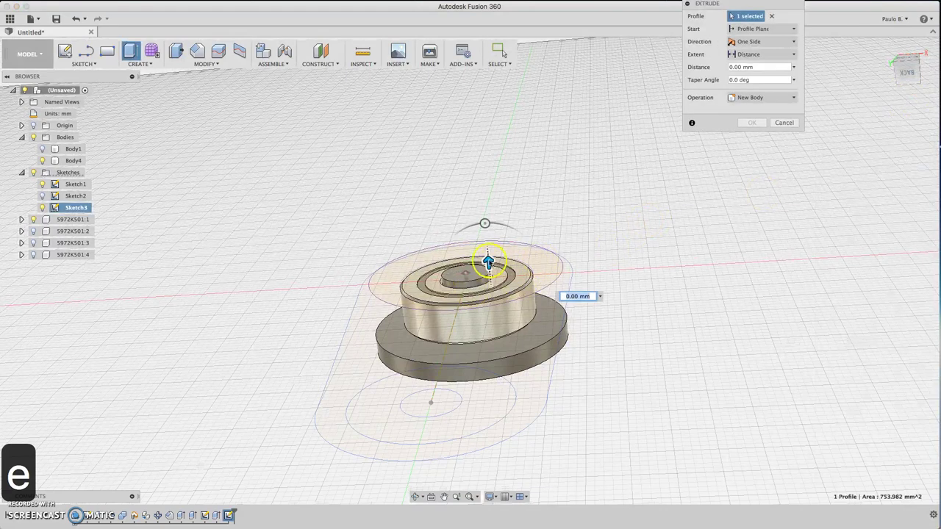
{"action": "left_click_drag", "start_coordinate": [488, 262], "coordinate": [486, 244]}
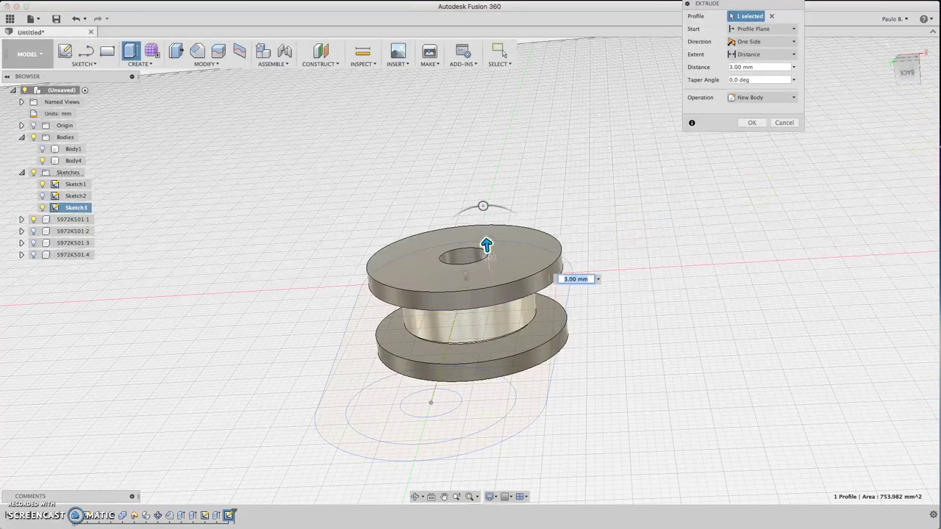
{"action": "left_click", "coordinate": [902, 71]}
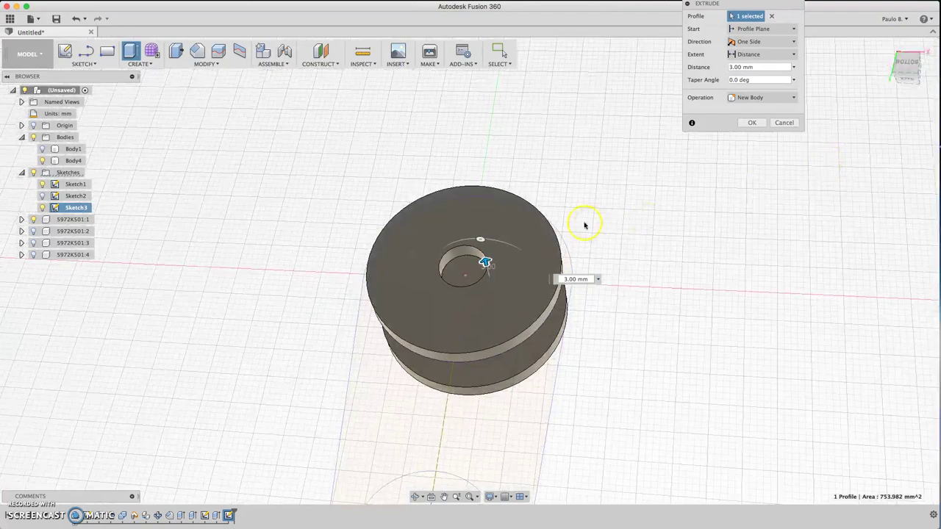
{"action": "left_click", "coordinate": [457, 266]}
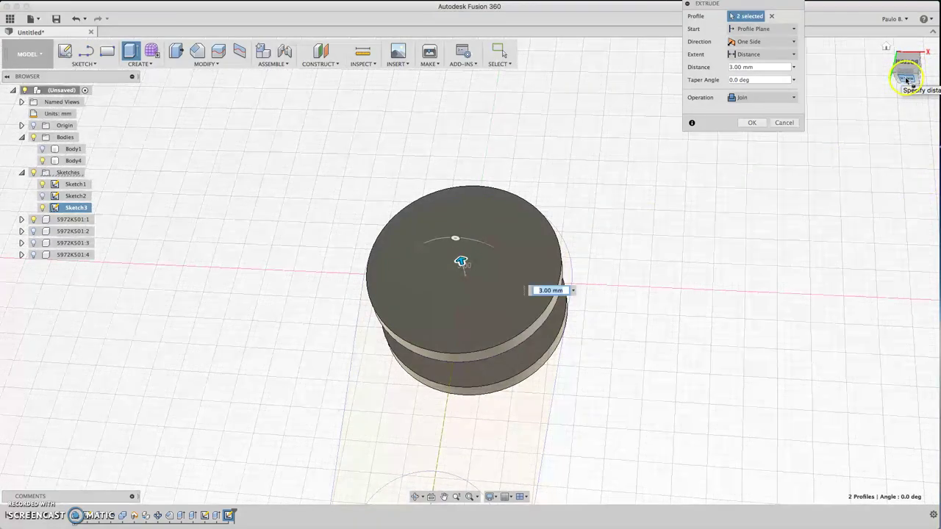
{"action": "left_click_drag", "start_coordinate": [907, 65], "coordinate": [852, 39]}
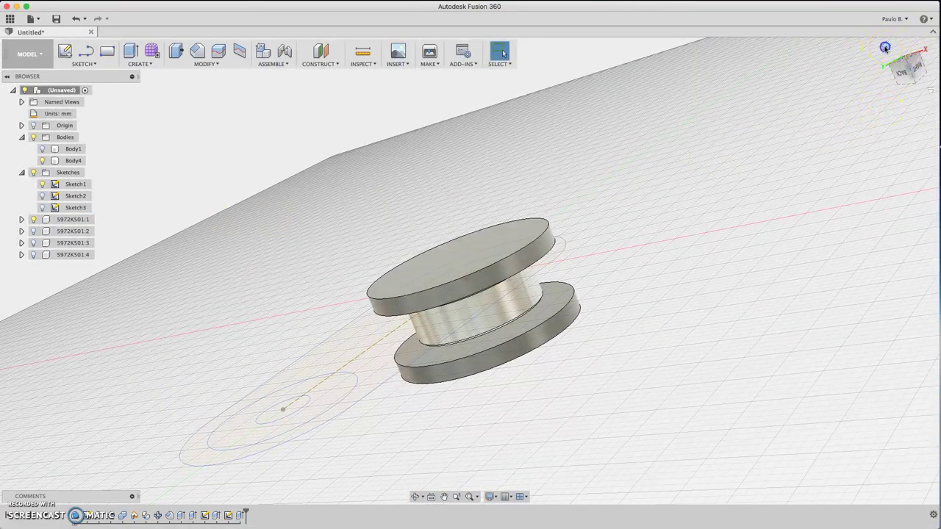
Start a sketch on the front origin plane and draw a 3.5 mm vertical line up from the horizontal axis beside the discs
{"action": "left_click", "coordinate": [885, 48]}
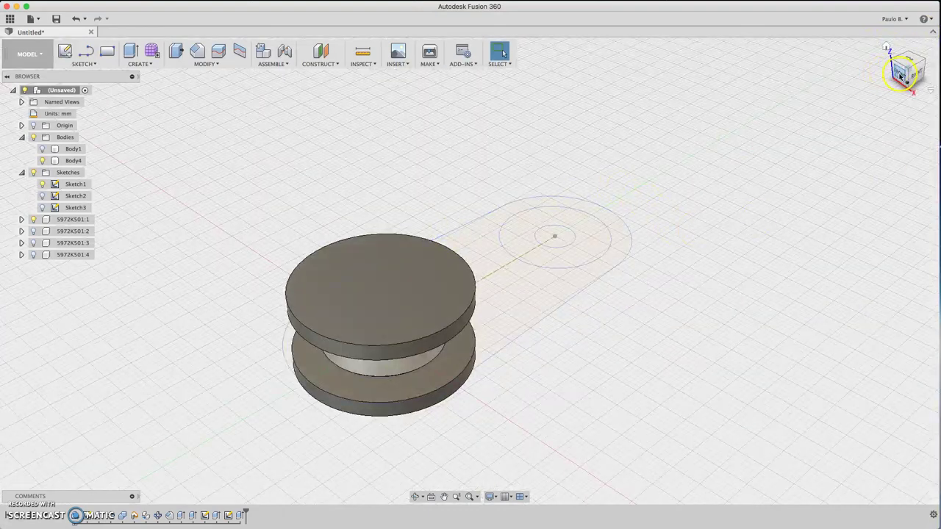
{"action": "left_click_drag", "start_coordinate": [900, 73], "coordinate": [904, 72]}
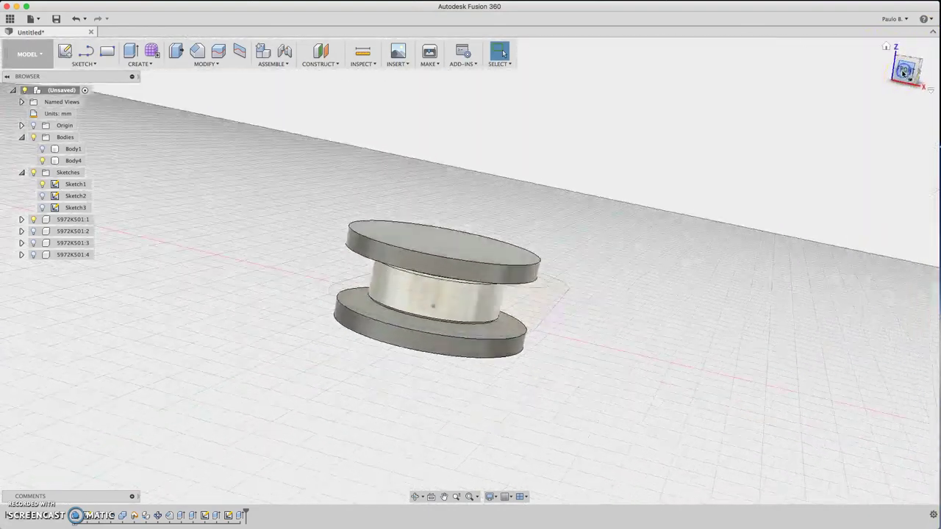
{"action": "left_click", "coordinate": [905, 70]}
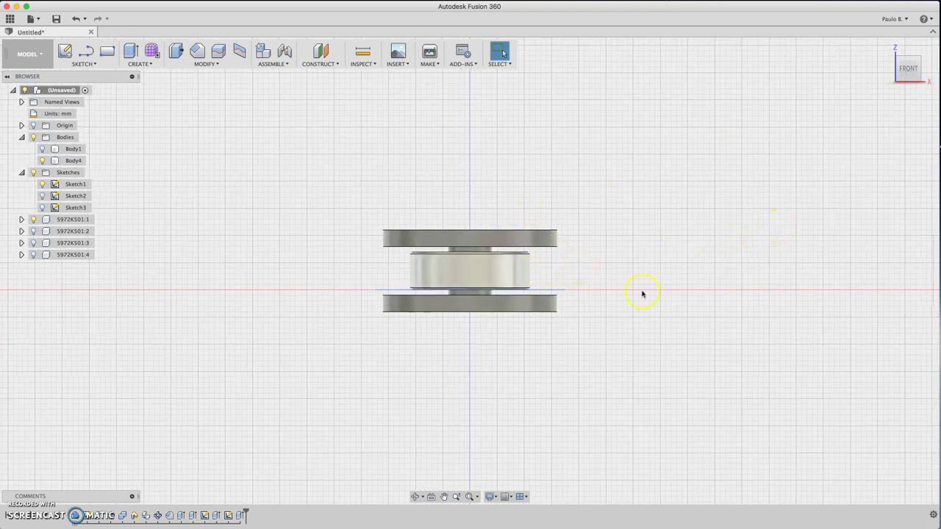
{"action": "key", "text": "l"}
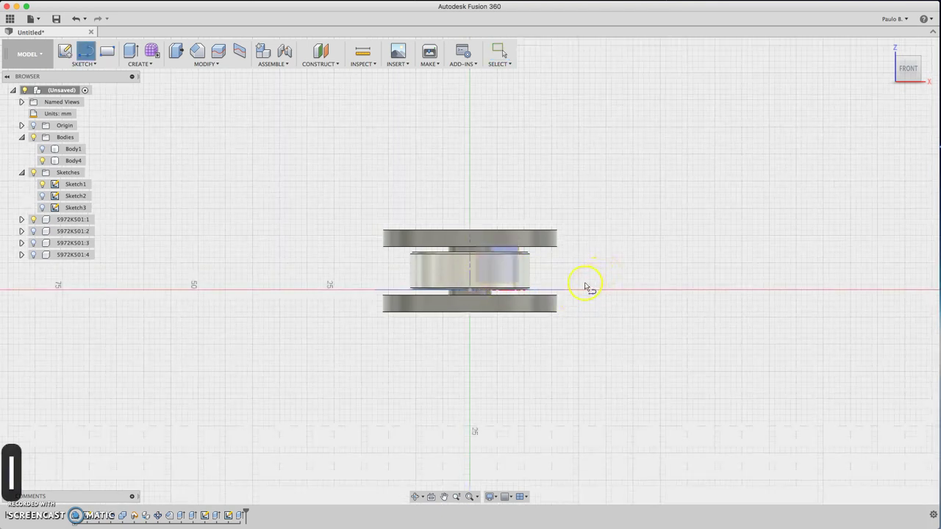
{"action": "left_click", "coordinate": [474, 295]}
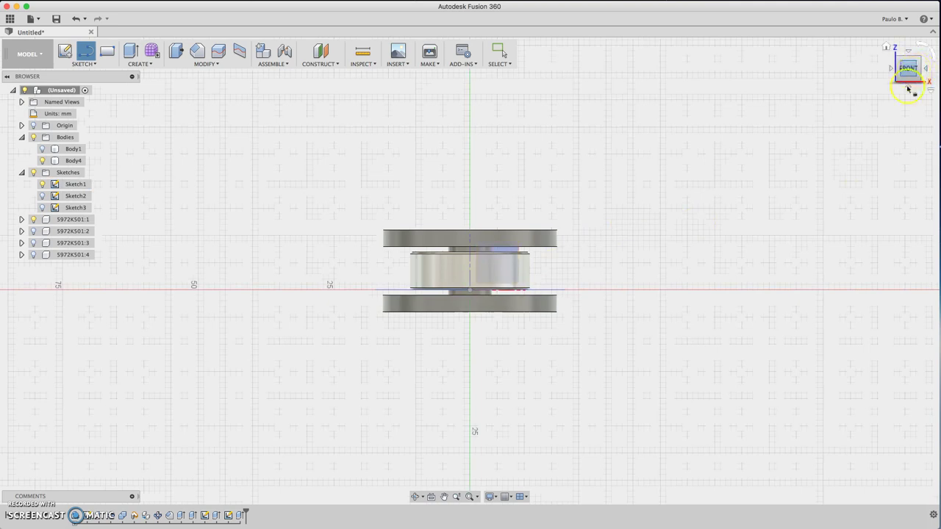
{"action": "left_click", "coordinate": [523, 250]}
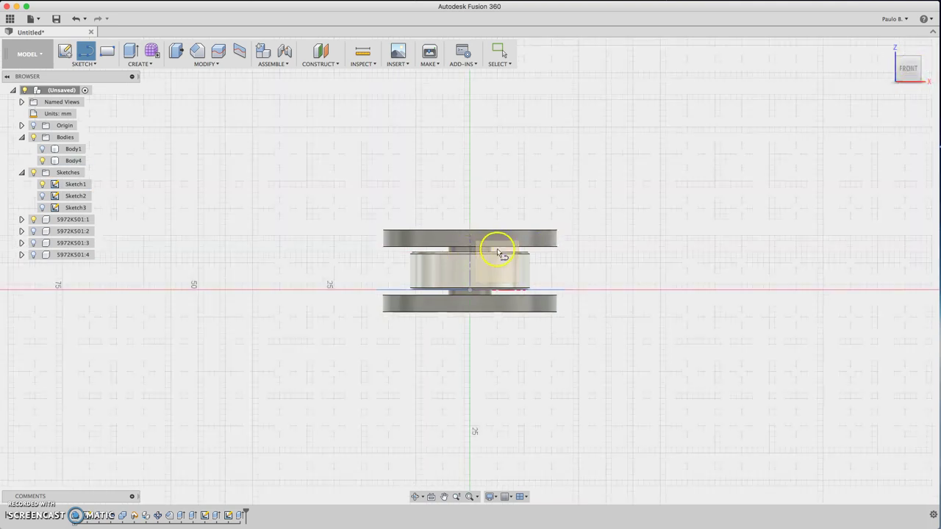
{"action": "left_click", "coordinate": [498, 253]}
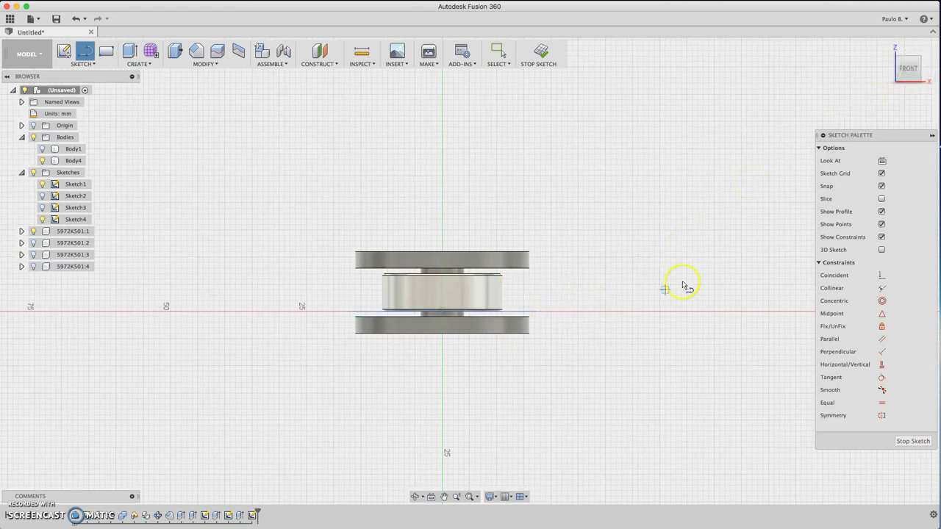
{"action": "left_click", "coordinate": [551, 314]}
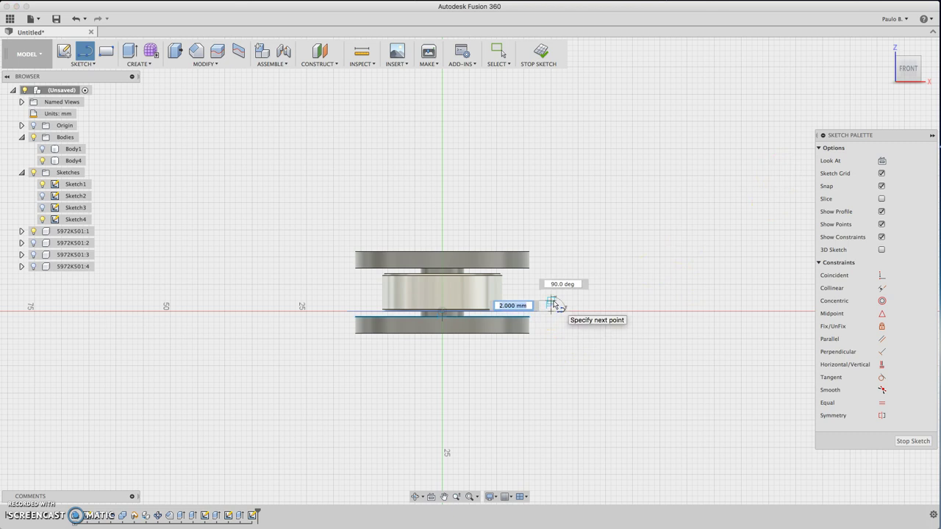
{"action": "type", "text": "3.5"}
{"action": "key", "text": "Return"}
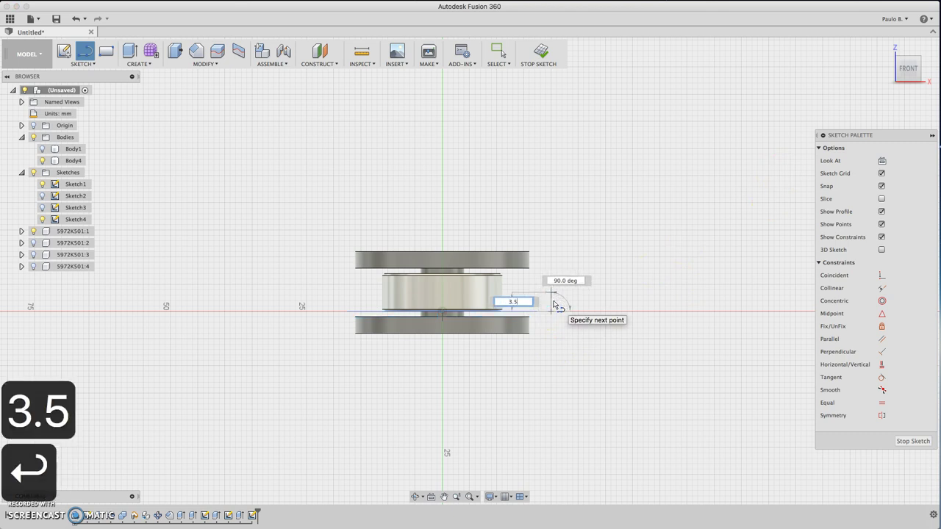
{"action": "left_click", "coordinate": [560, 299]}
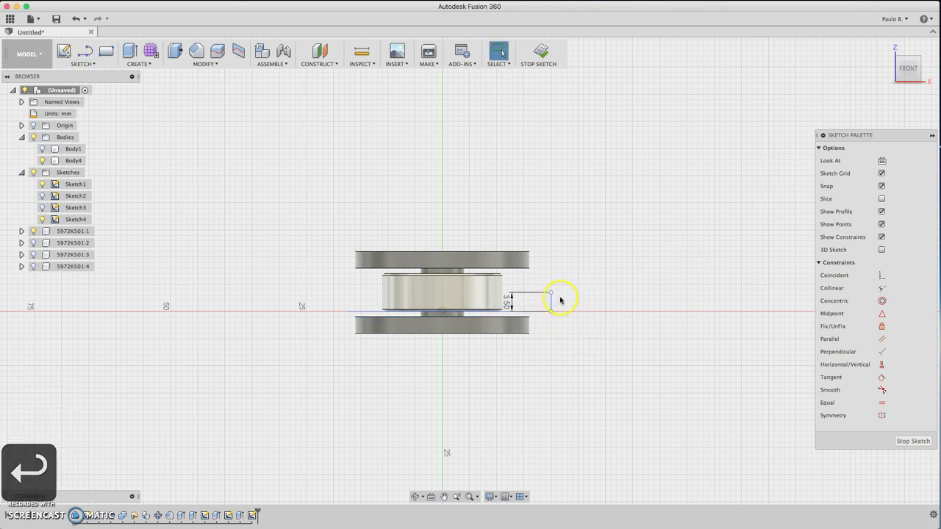
Draw a horizontal line outward from the upper end of the 3.5 mm line, and select both lines
{"action": "key", "text": "l"}
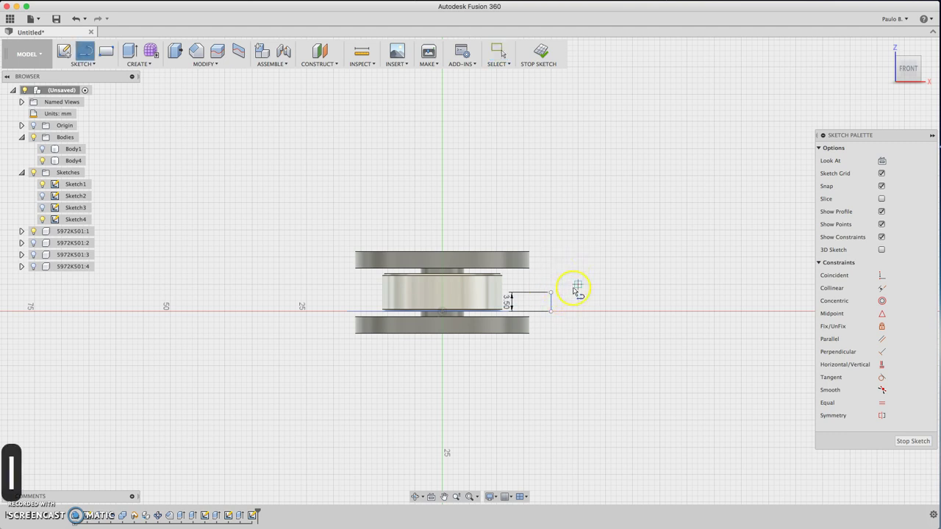
{"action": "left_click", "coordinate": [551, 294]}
{"action": "left_click", "coordinate": [610, 293]}
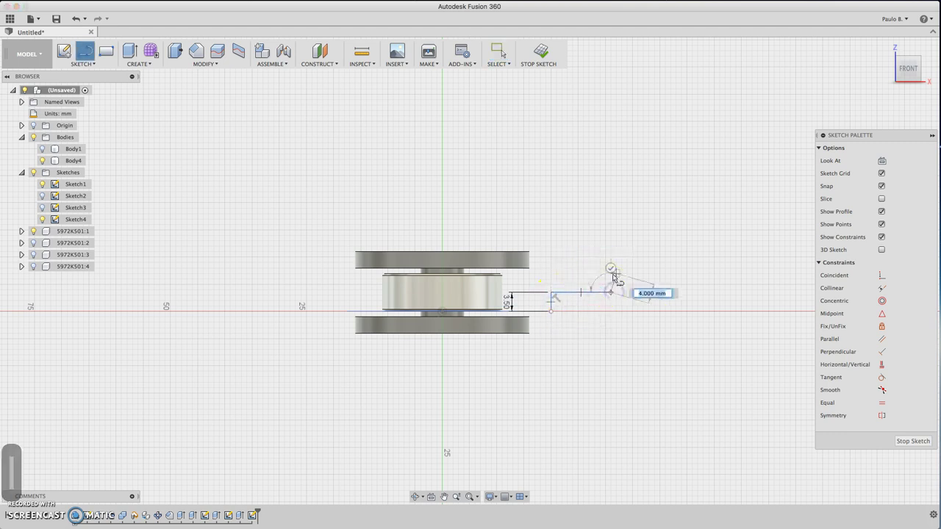
{"action": "left_click", "coordinate": [611, 268]}
{"action": "key", "text": "Escape"}
{"action": "left_click", "coordinate": [584, 294]}
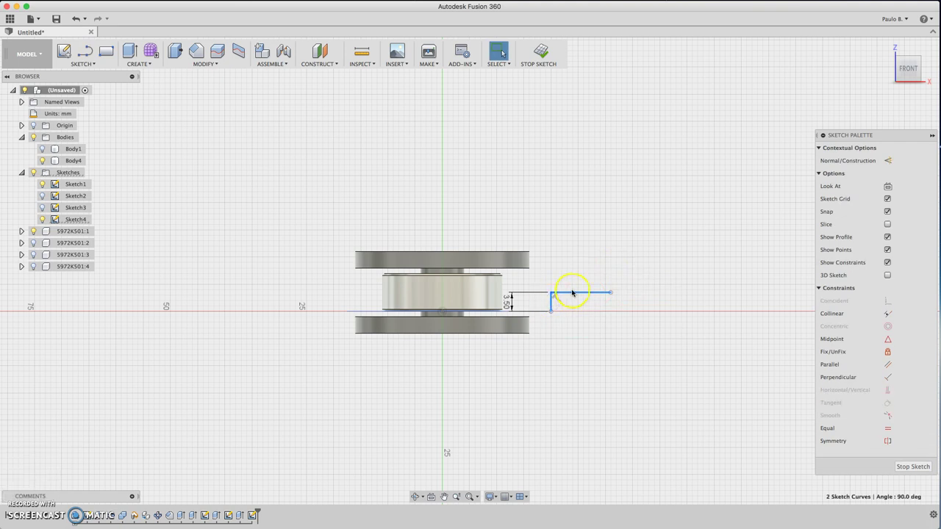
Convert both selected lines to construction lines and create a construction plane at 0° through the horizontal one
{"action": "key", "text": "x"}
{"action": "left_click", "coordinate": [923, 57]}
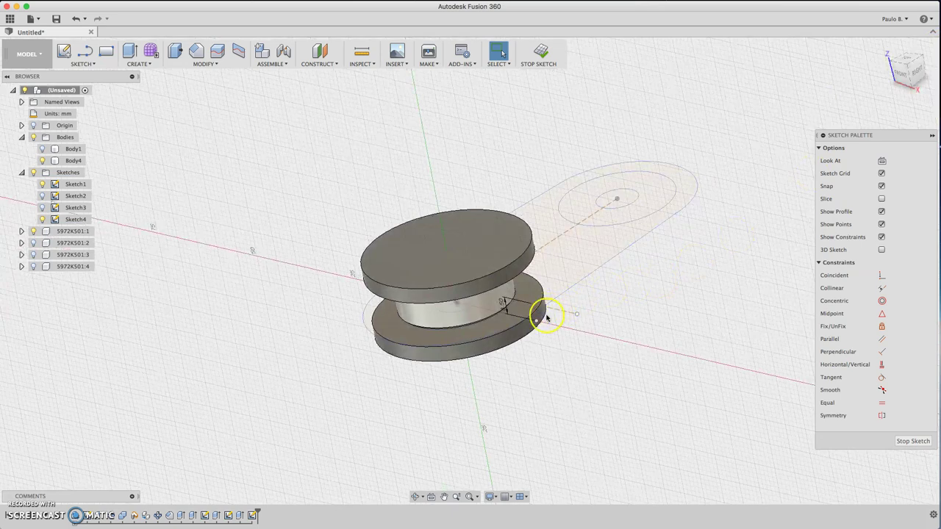
{"action": "left_click", "coordinate": [328, 66]}
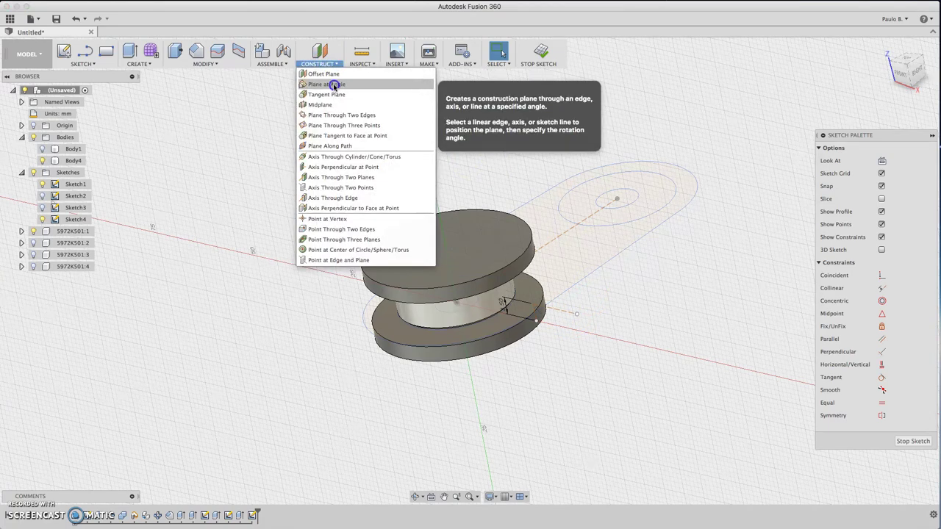
{"action": "left_click", "coordinate": [333, 85]}
{"action": "left_click", "coordinate": [552, 310]}
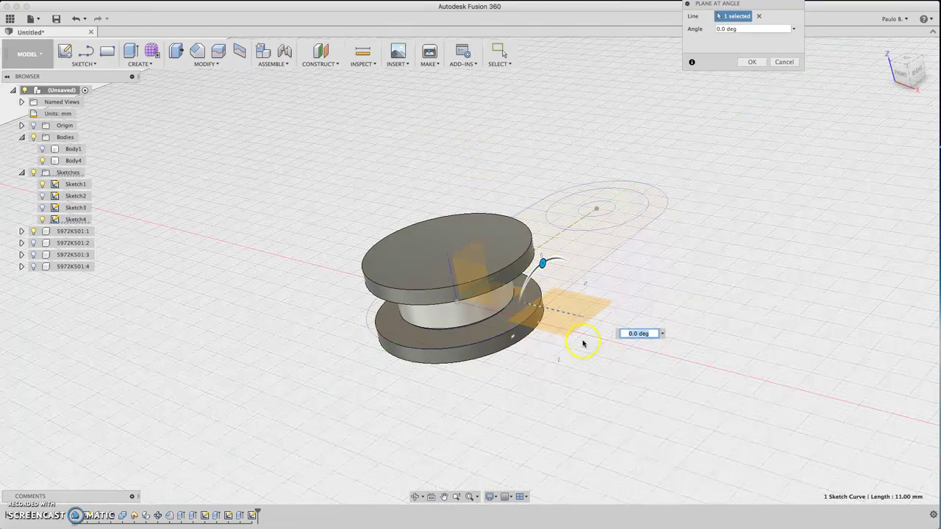
{"action": "left_click", "coordinate": [759, 63]}
Check the new plane's height against the cap and bearing from the front, toggling the visibility of sketches and bodies
{"action": "left_click", "coordinate": [903, 71]}
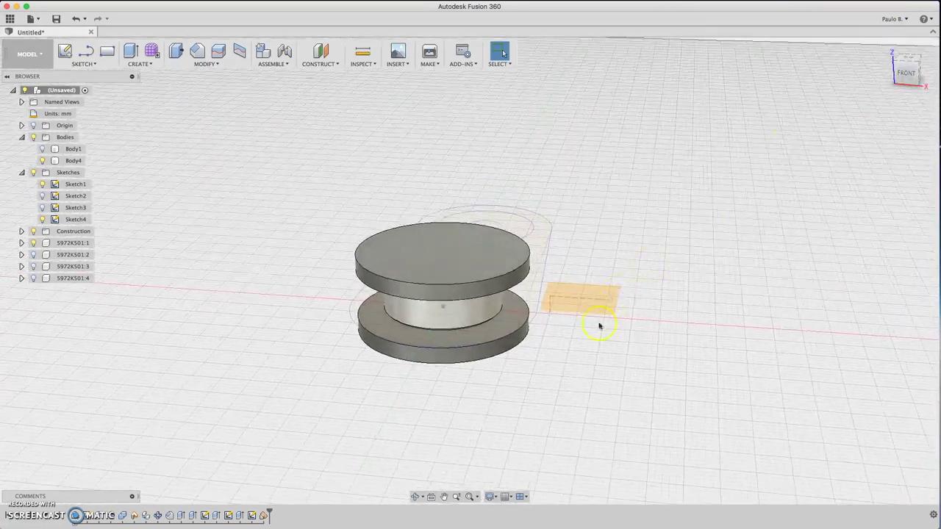
{"action": "left_click", "coordinate": [904, 71]}
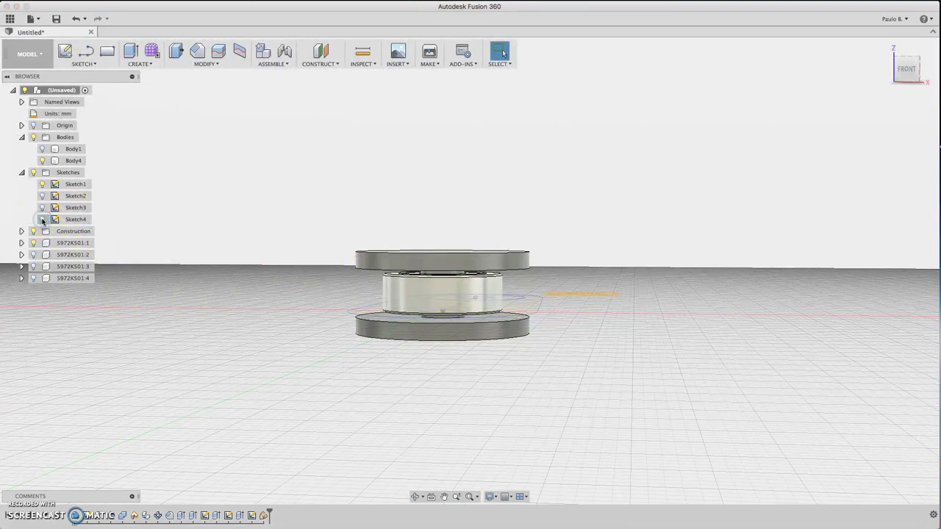
{"action": "left_click", "coordinate": [42, 184]}
{"action": "left_click", "coordinate": [32, 233]}
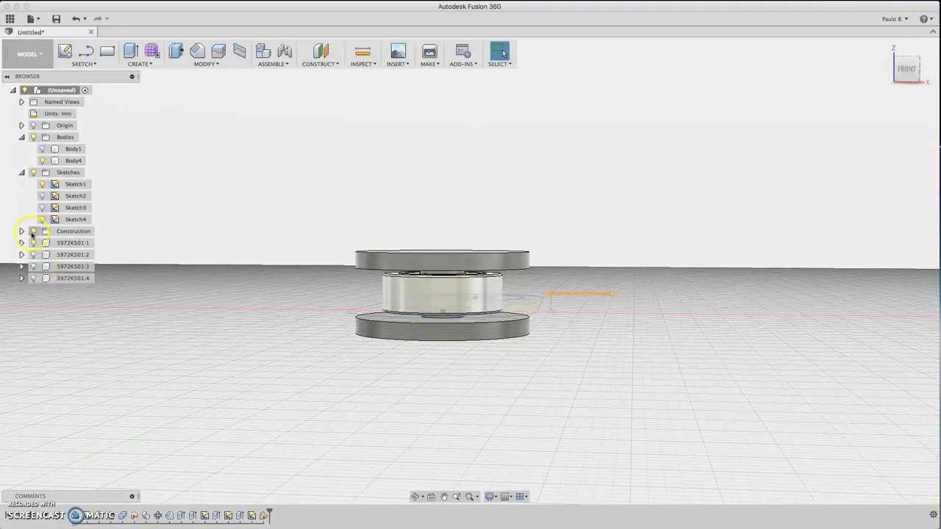
{"action": "left_click", "coordinate": [42, 160]}
Split the cap body into an upper and a lower half using the construction plane as the splitting tool
{"action": "left_click", "coordinate": [226, 65]}
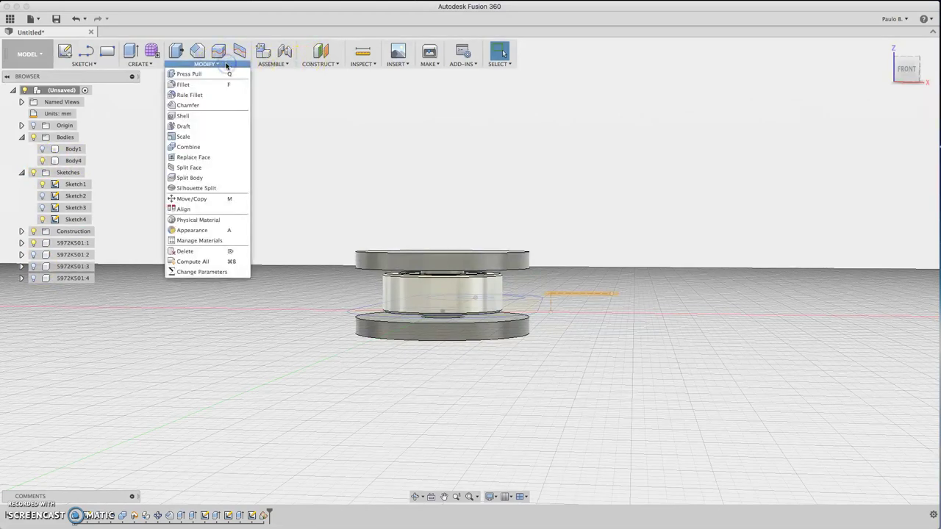
{"action": "left_click", "coordinate": [218, 179]}
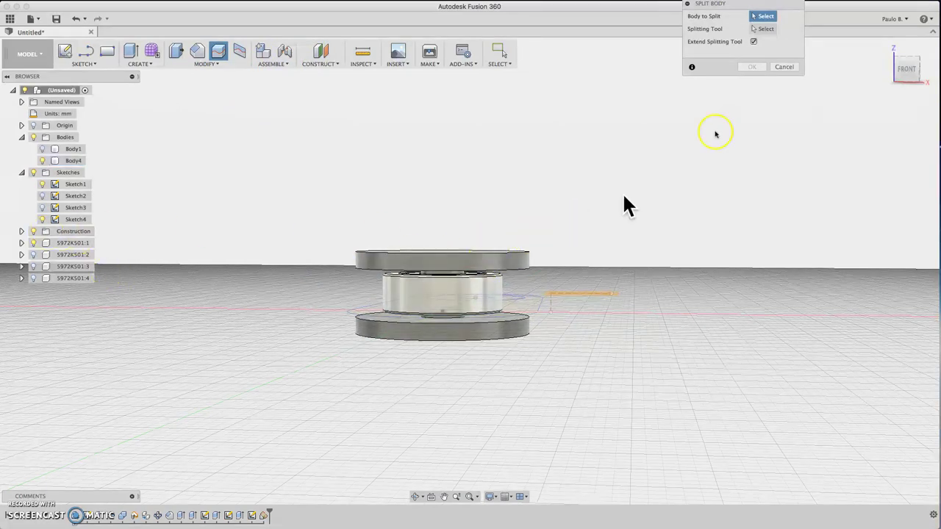
{"action": "left_click_drag", "start_coordinate": [730, 6], "coordinate": [623, 117]}
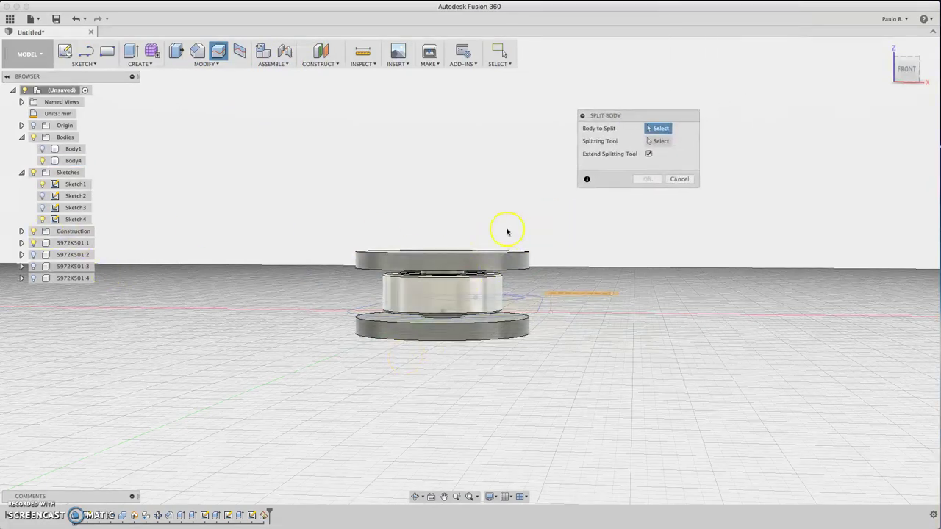
{"action": "left_click", "coordinate": [437, 262]}
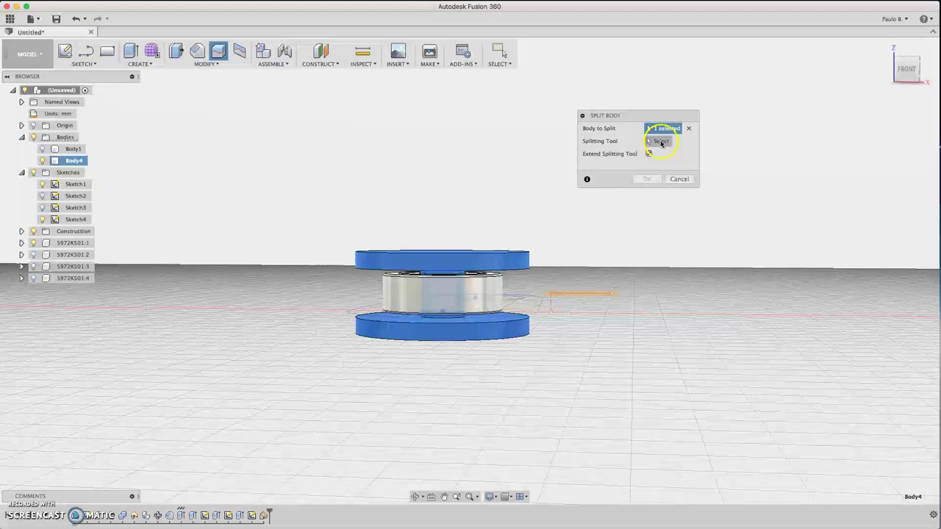
{"action": "left_click", "coordinate": [661, 142]}
{"action": "left_click", "coordinate": [591, 295]}
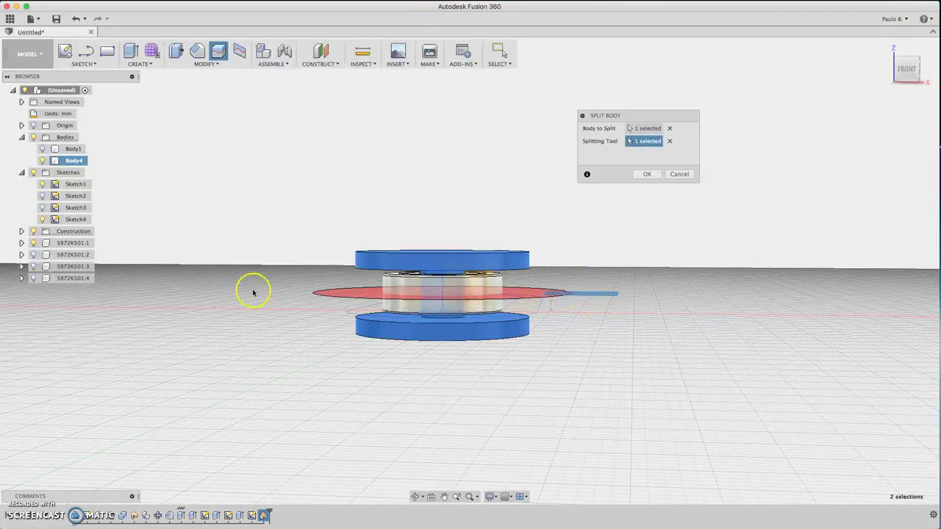
{"action": "left_click", "coordinate": [651, 174]}
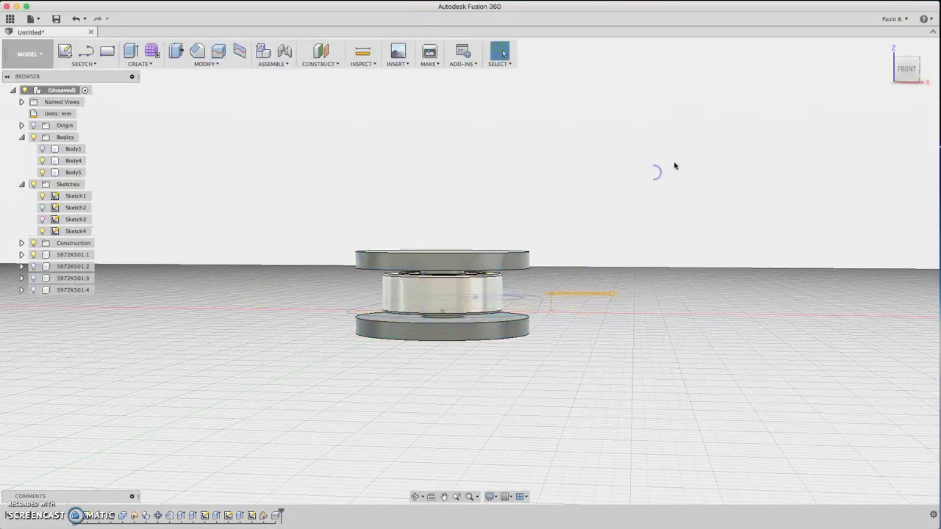
Hide and show each half of the cap in turn to check the split
{"action": "left_click_drag", "start_coordinate": [909, 78], "coordinate": [907, 86]}
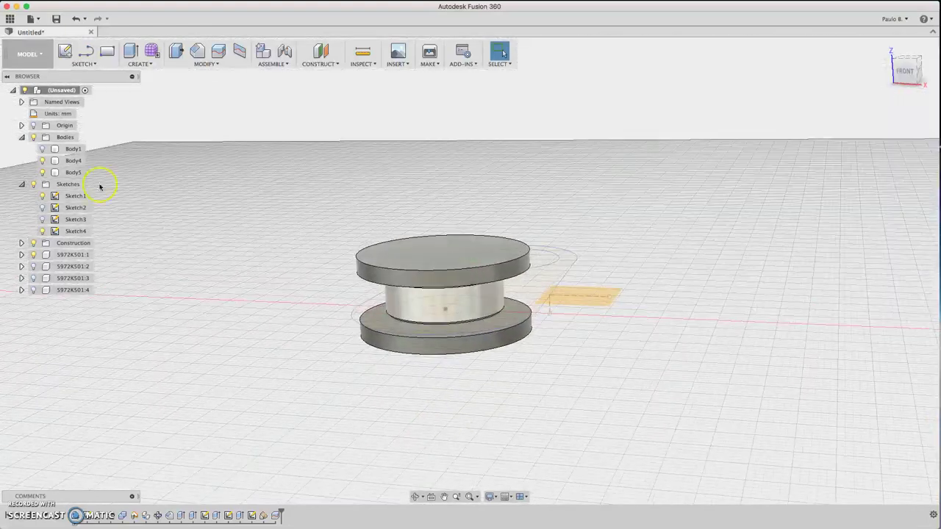
{"action": "left_click", "coordinate": [41, 161]}
{"action": "left_click", "coordinate": [42, 161]}
{"action": "left_click", "coordinate": [41, 172]}
{"action": "left_click", "coordinate": [42, 172]}
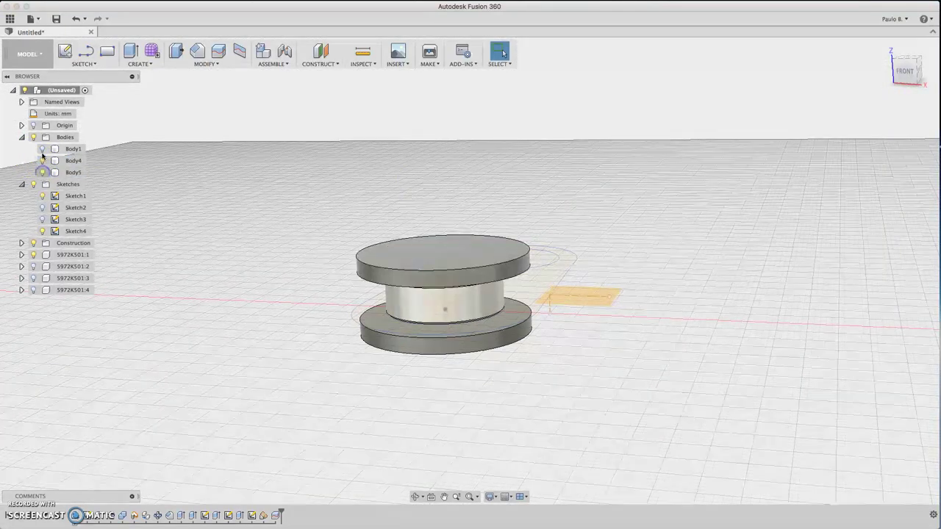
Show the three-armed spinner body around the cap and inspect the assembly from below and above
{"action": "left_click", "coordinate": [43, 150]}
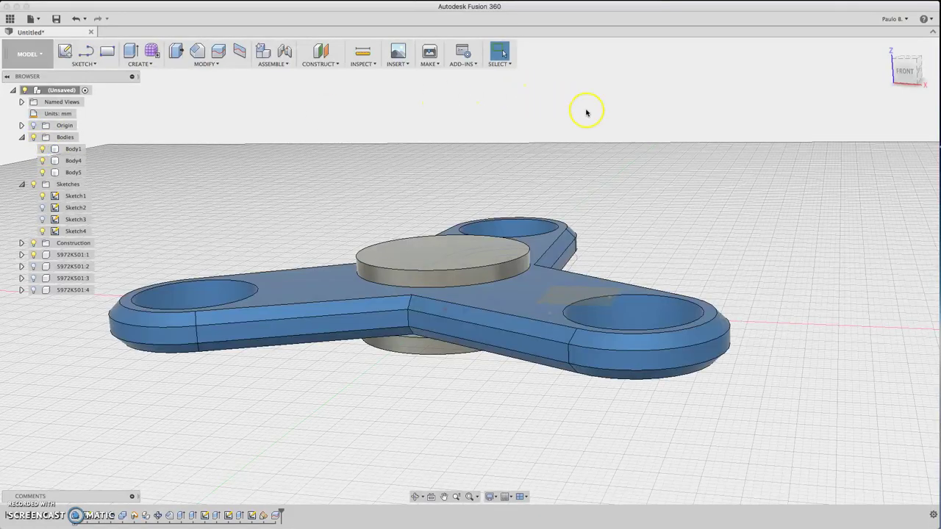
{"action": "left_click", "coordinate": [904, 73]}
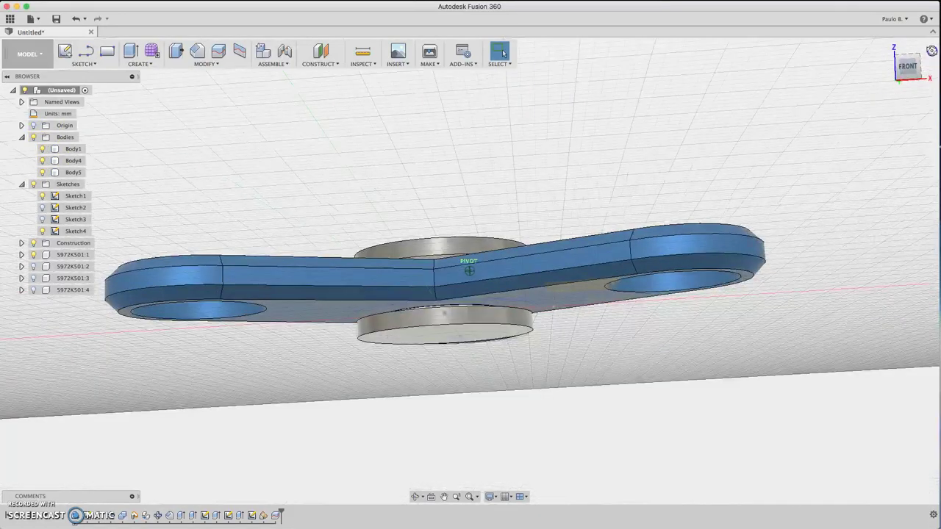
{"action": "mouse_move", "coordinate": [933, 59]}
{"action": "left_mouse_down"}
{"action": "mouse_move", "coordinate": [888, 59]}
{"action": "mouse_move", "coordinate": [913, 131]}
{"action": "mouse_move", "coordinate": [885, 87]}
{"action": "mouse_move", "coordinate": [880, 97]}
{"action": "left_mouse_up"}
{"action": "middle_click_drag", "start_coordinate": [880, 96], "coordinate": [731, 49], "text": "shift"}
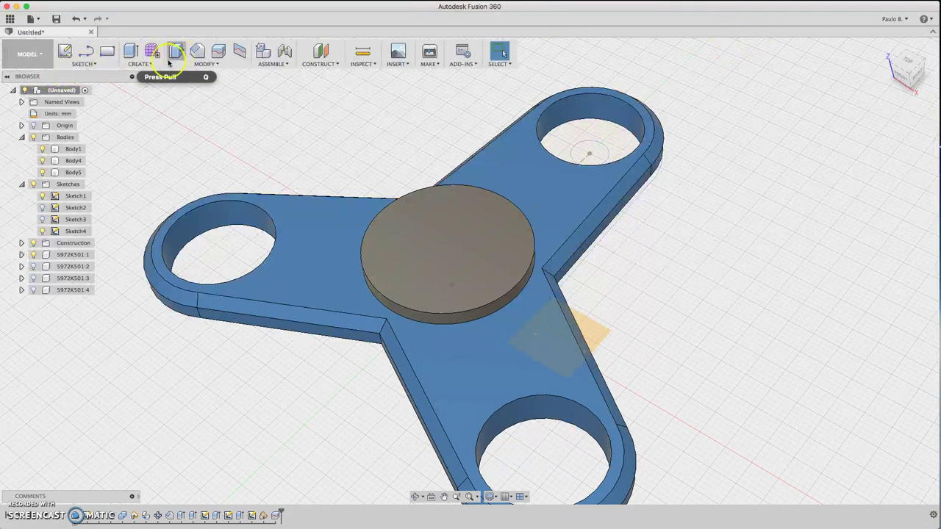
Chamfer the outer edges of the upper and lower cap discs with an equal distance of 1 mm
{"action": "left_click", "coordinate": [197, 50]}
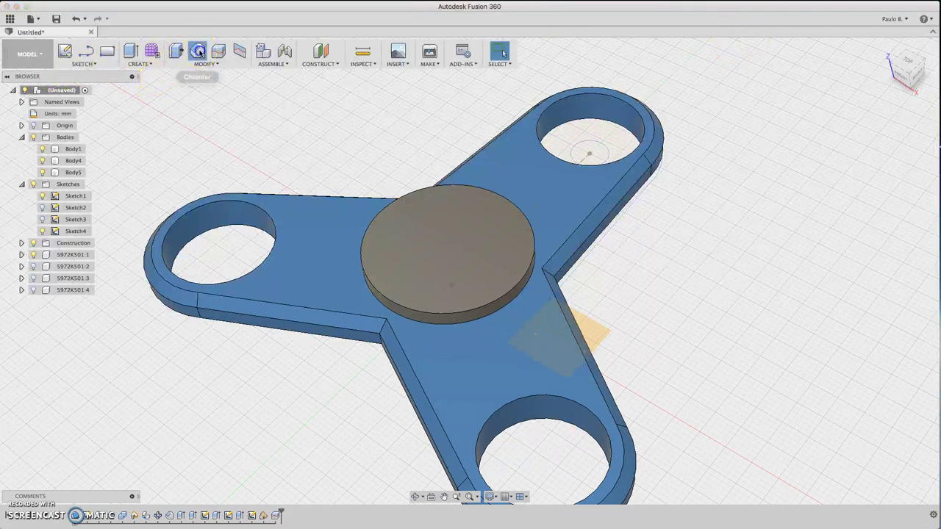
{"action": "left_click", "coordinate": [432, 311]}
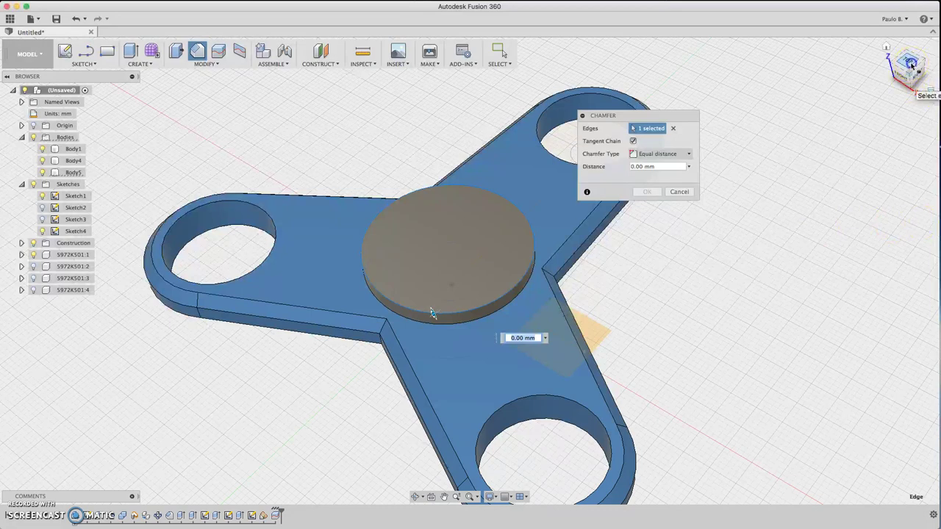
{"action": "left_click_drag", "start_coordinate": [911, 65], "coordinate": [905, 29]}
{"action": "left_click", "coordinate": [514, 286]}
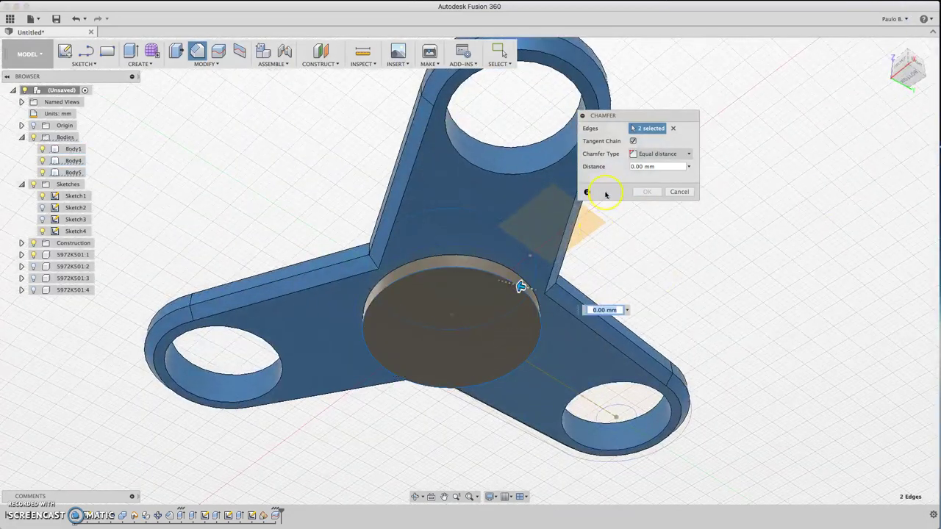
{"action": "left_click", "coordinate": [634, 167]}
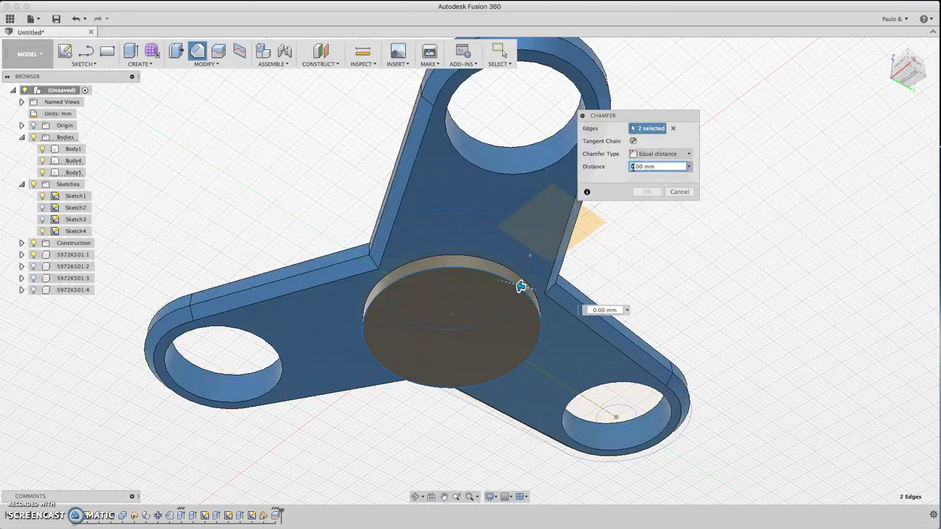
{"action": "type", "text": "1"}
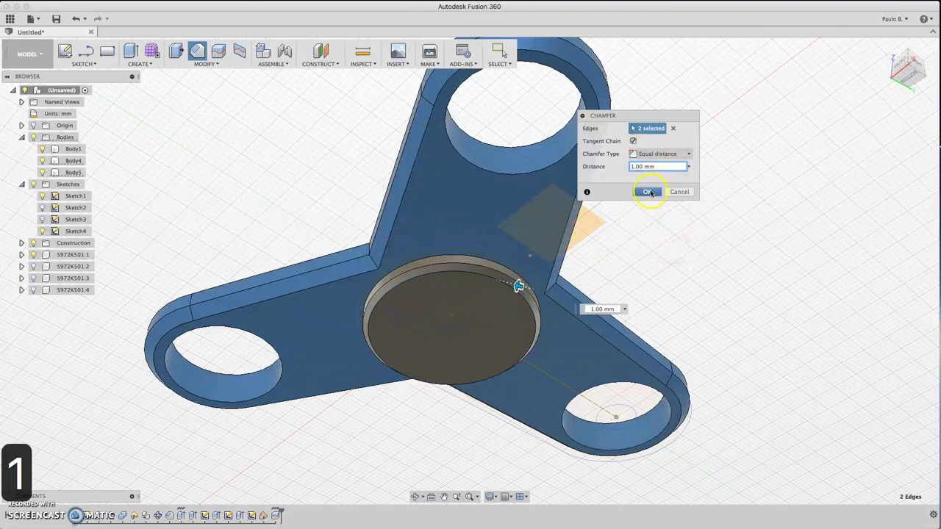
{"action": "left_click", "coordinate": [650, 192]}
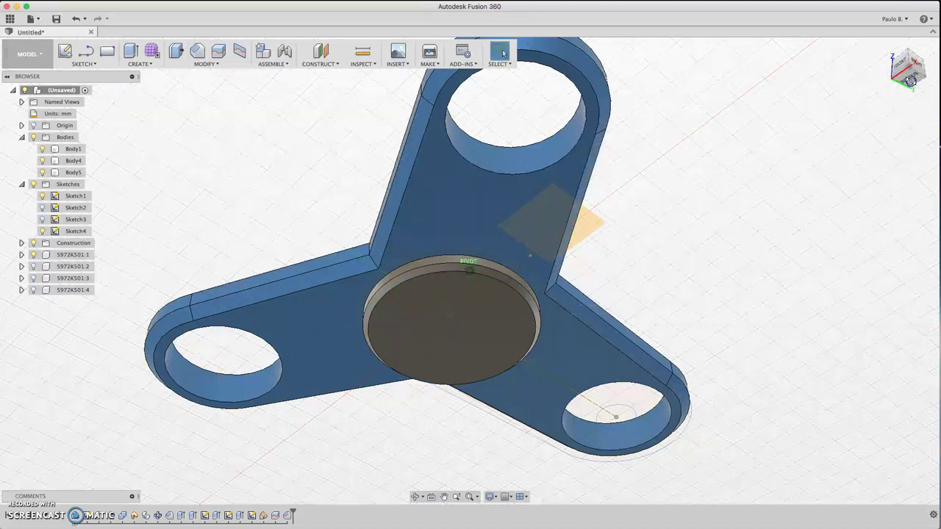
{"action": "mouse_move", "coordinate": [910, 81]}
{"action": "left_mouse_down"}
{"action": "mouse_move", "coordinate": [927, 141]}
{"action": "mouse_move", "coordinate": [904, 160]}
{"action": "mouse_move", "coordinate": [927, 159]}
{"action": "left_mouse_up"}
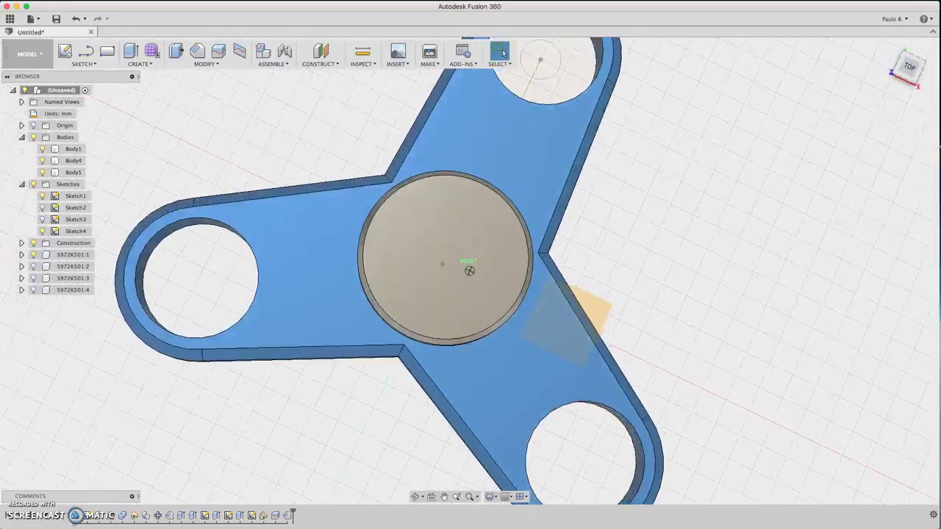
{"action": "key", "text": "c"}
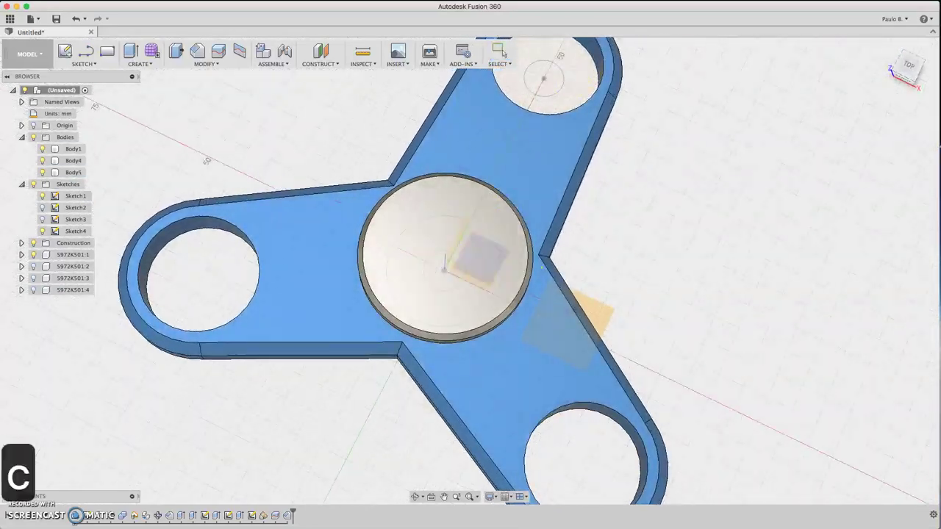
{"action": "key", "text": "Escape"}
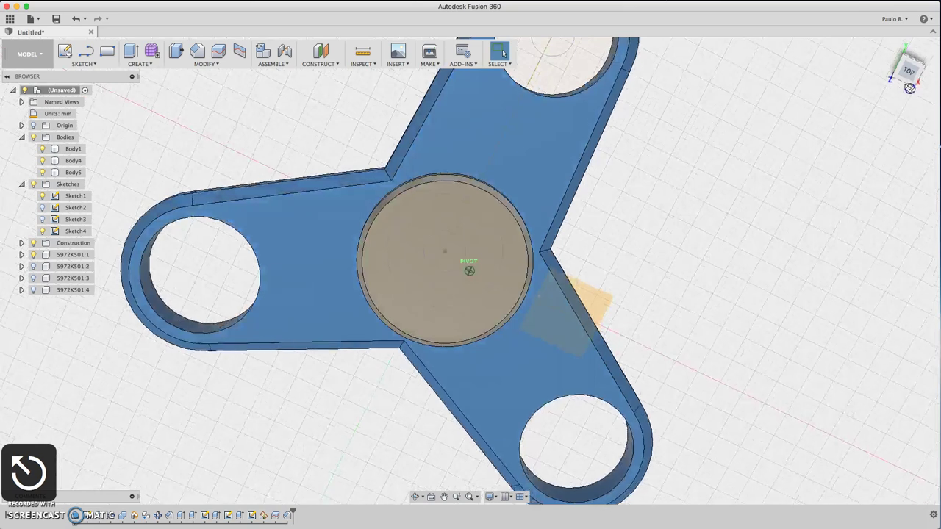
{"action": "key", "text": "c"}
{"action": "left_click", "coordinate": [494, 262]}
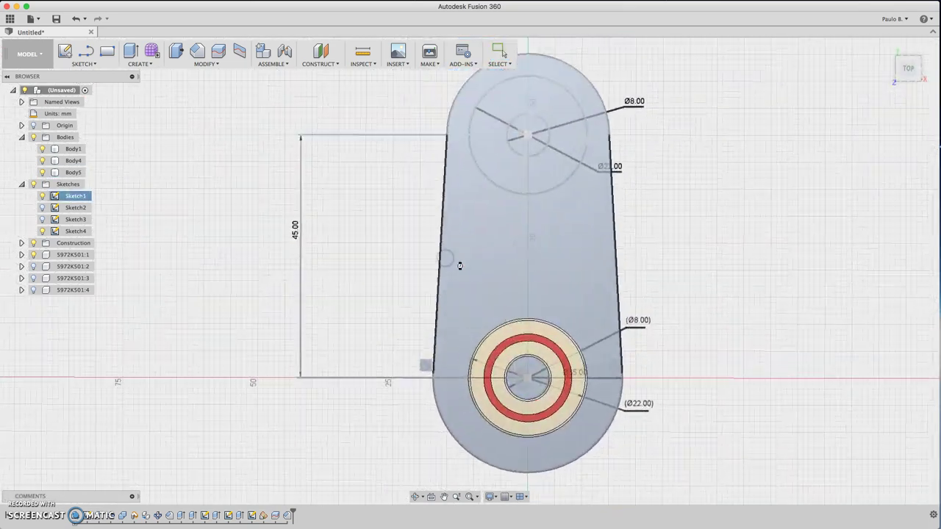
{"action": "key", "text": "Escape"}
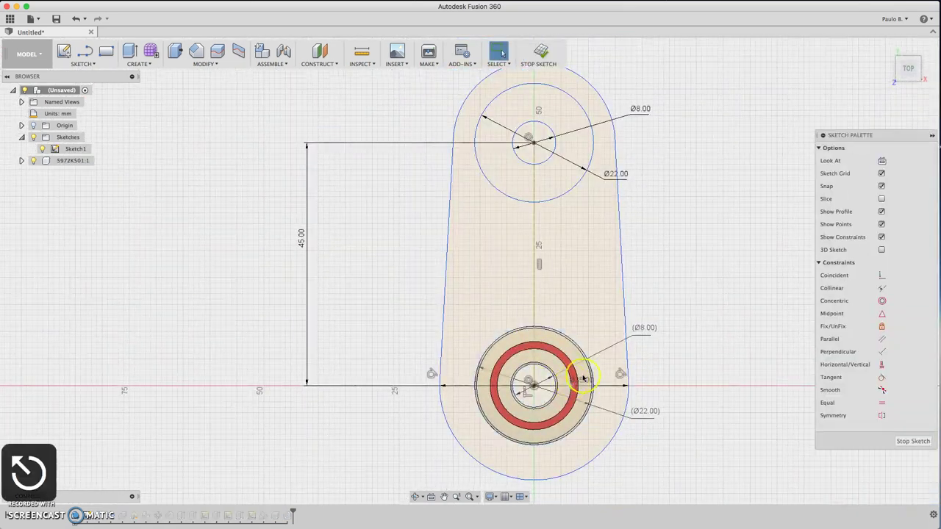
{"action": "left_click", "coordinate": [912, 441]}
Hide the spinner body and the lower cap half, leaving the upper half for editing
{"action": "left_click", "coordinate": [66, 172]}
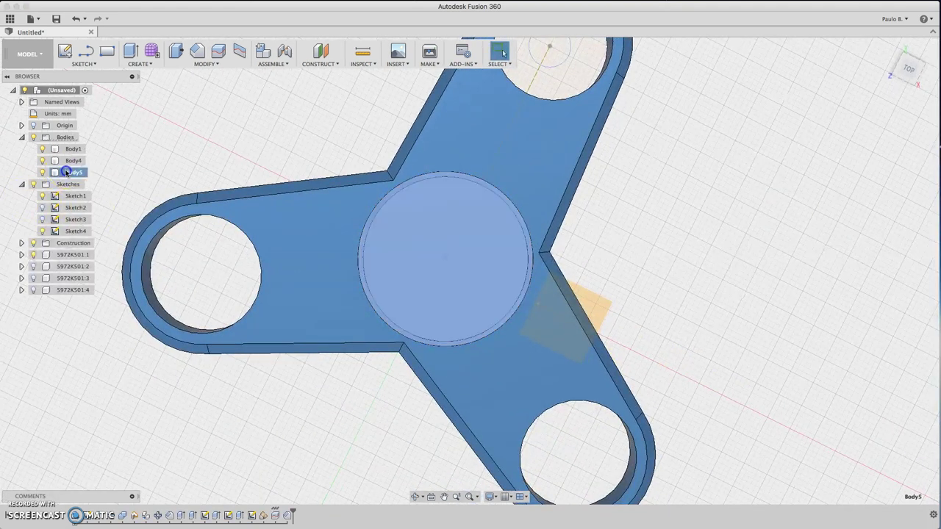
{"action": "left_click", "coordinate": [42, 160]}
{"action": "left_click", "coordinate": [42, 148]}
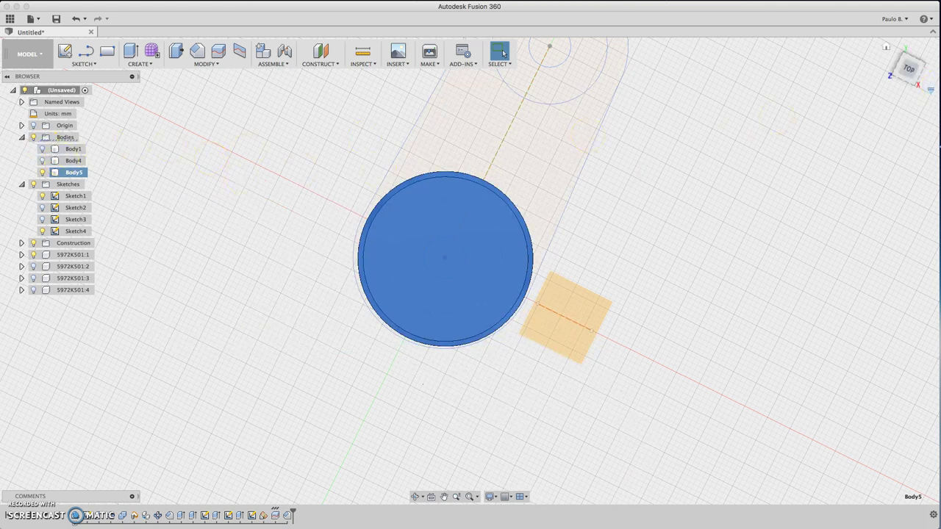
{"action": "left_click_drag", "start_coordinate": [909, 71], "coordinate": [903, 46]}
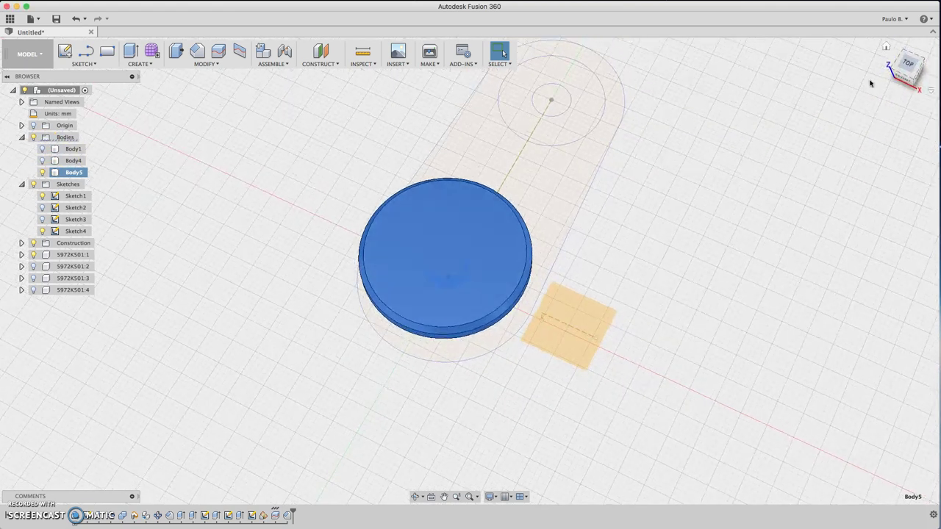
Sketch a circle about 13.7 mm in diameter on the upper disc's top face, centred on the origin
{"action": "key", "text": "c"}
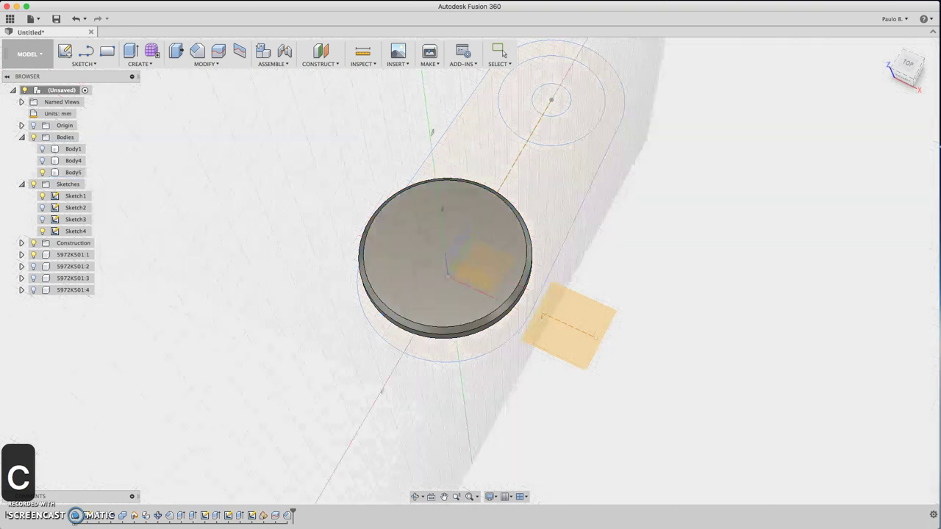
{"action": "left_click", "coordinate": [469, 198]}
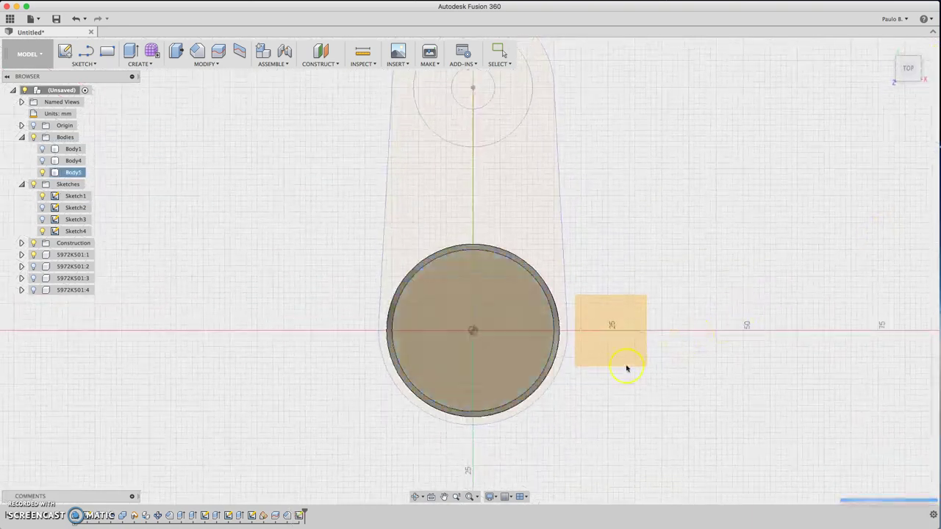
{"action": "left_click", "coordinate": [473, 329]}
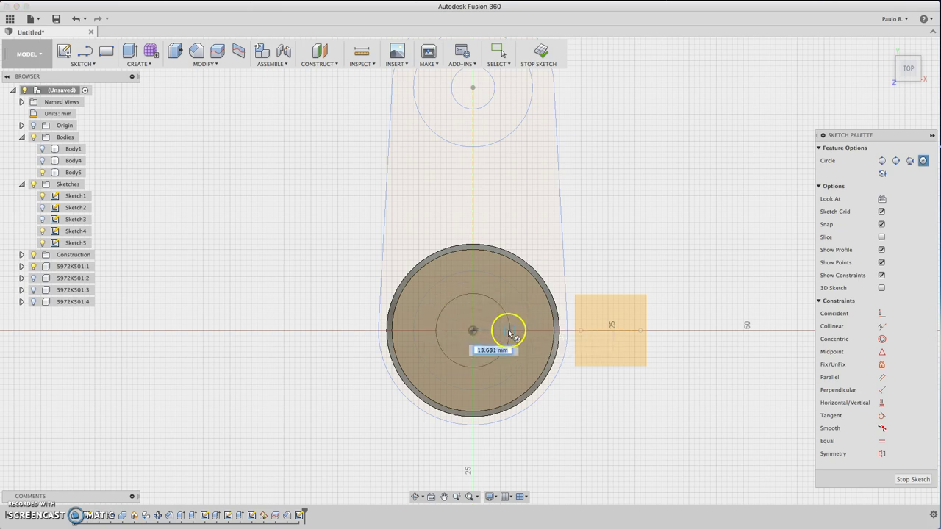
{"action": "left_click", "coordinate": [508, 332]}
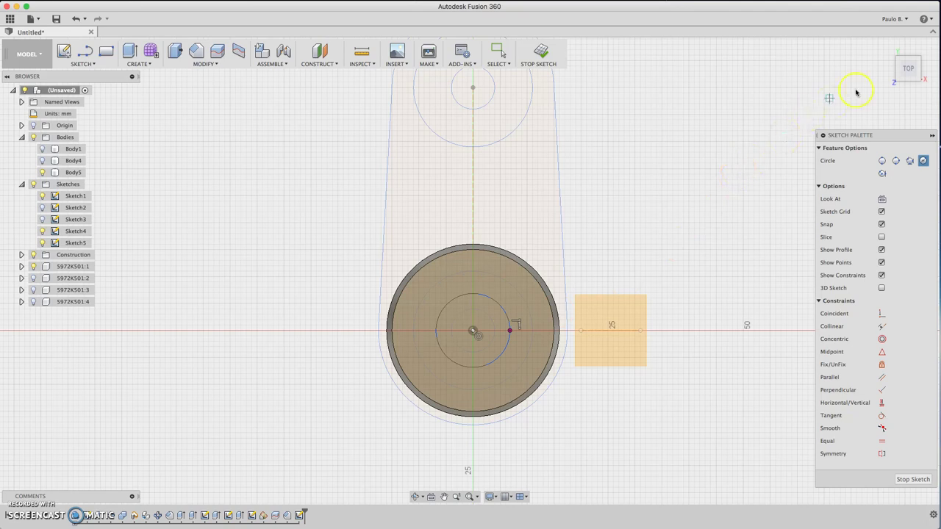
Try to add a diameter dimension to the circle sketched on the upper disc's top face
{"action": "mouse_move", "coordinate": [907, 70]}
{"action": "left_mouse_down"}
{"action": "mouse_move", "coordinate": [904, 36]}
{"action": "mouse_move", "coordinate": [872, 59]}
{"action": "left_mouse_up"}
{"action": "key", "text": "d"}
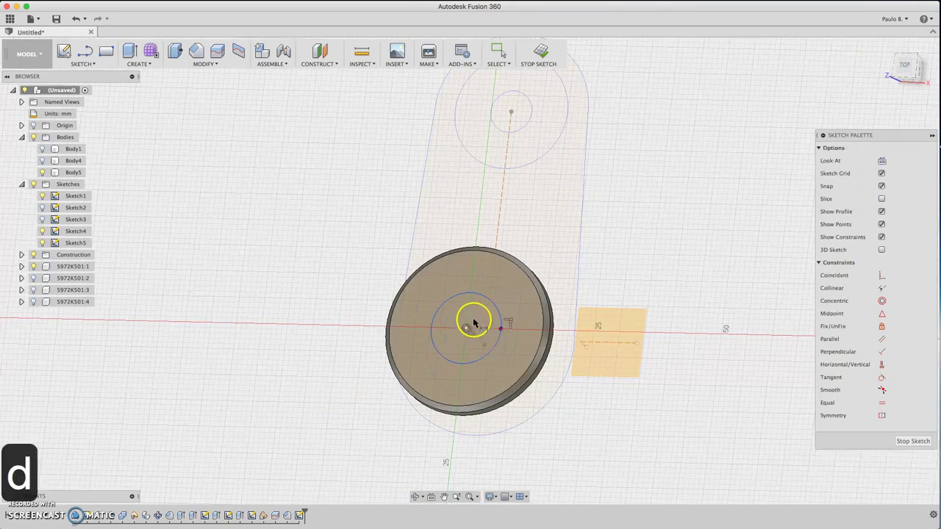
{"action": "left_click", "coordinate": [495, 307]}
{"action": "left_click", "coordinate": [508, 303]}
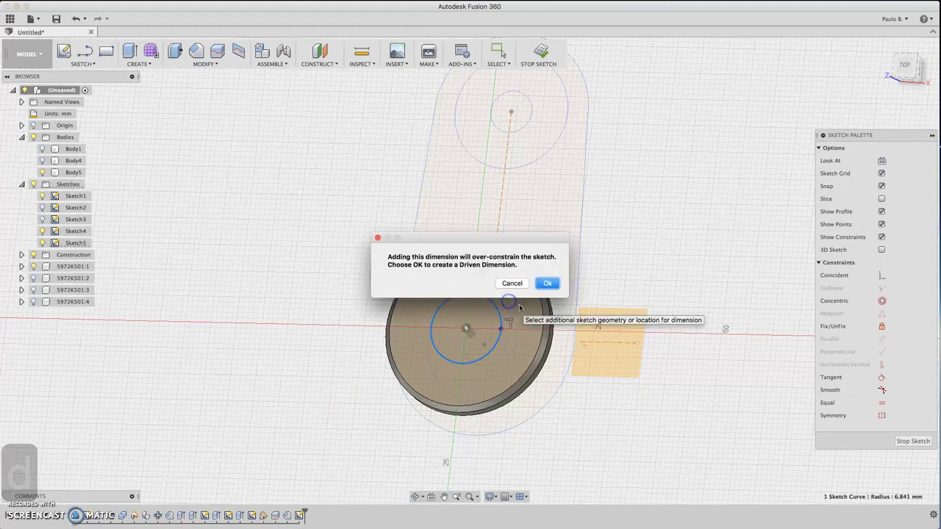
{"action": "left_click", "coordinate": [544, 284]}
{"action": "left_click", "coordinate": [512, 284]}
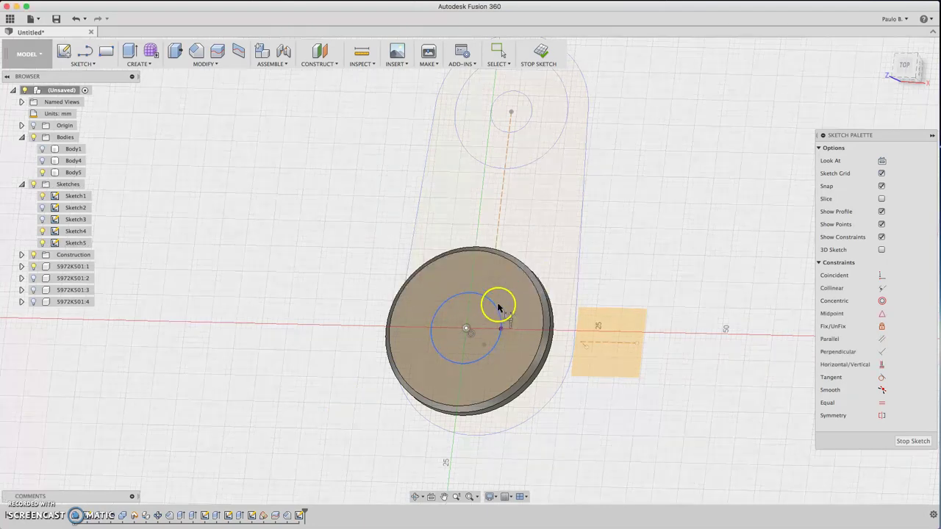
Extrude the circle on the upper disc by -1 mm to cut a shallow round recess into its face
{"action": "left_click", "coordinate": [911, 68]}
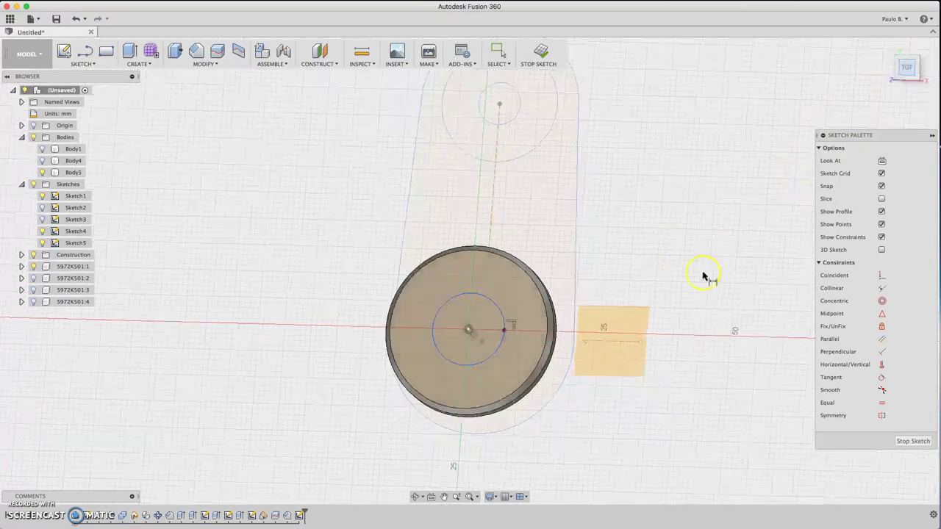
{"action": "key", "text": "e"}
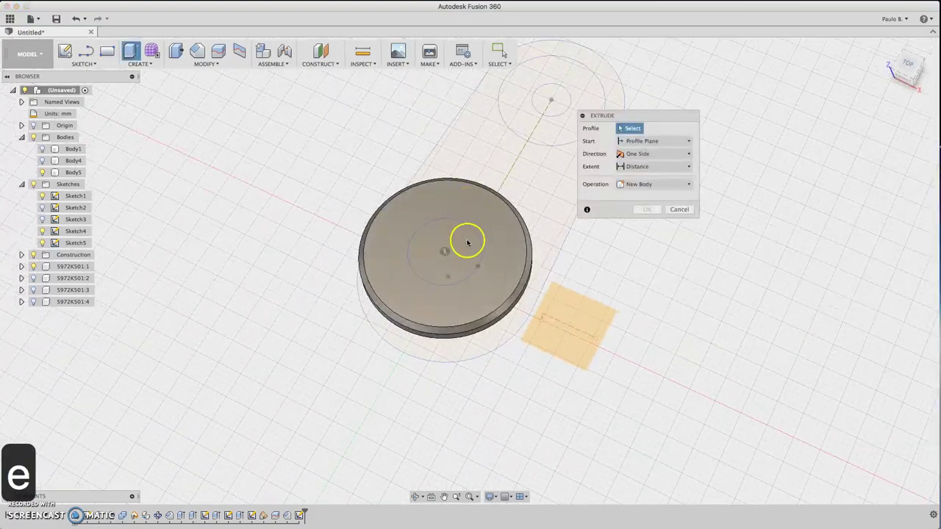
{"action": "left_click", "coordinate": [464, 240]}
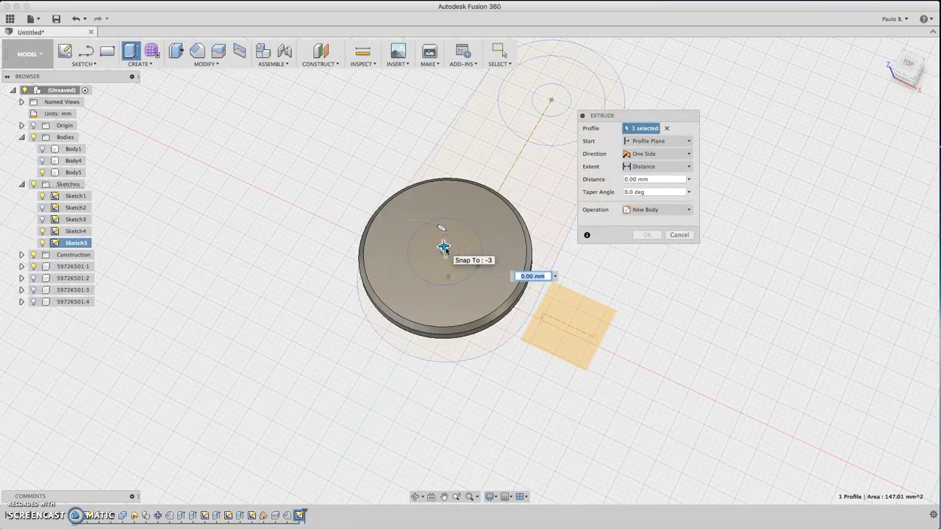
{"action": "type", "text": "-1"}
{"action": "key", "text": "Return"}
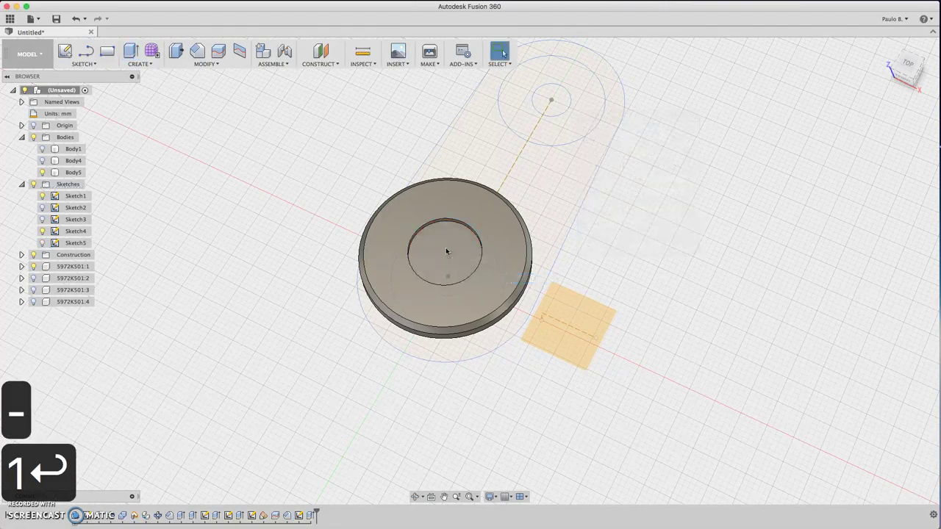
Hide the upper cap half and show the lower one, viewed from below
{"action": "left_click_drag", "start_coordinate": [908, 64], "coordinate": [904, 0]}
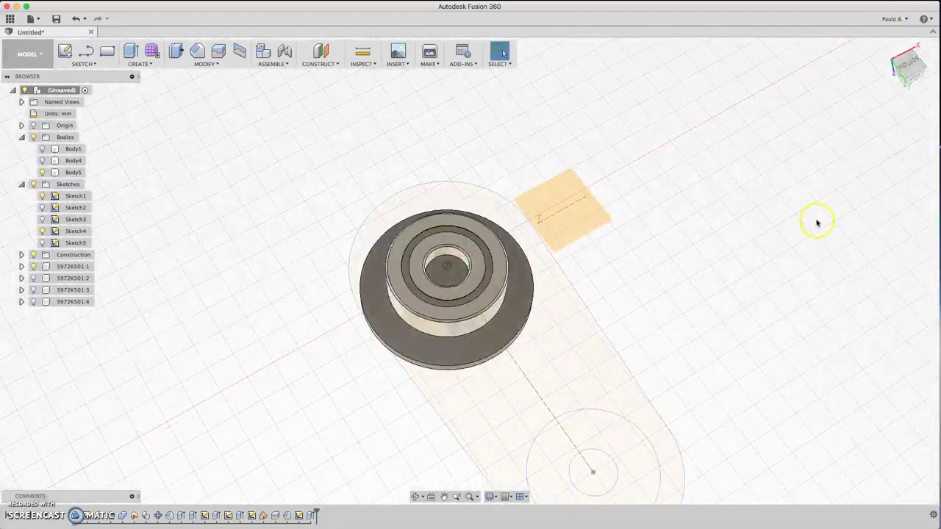
{"action": "left_click", "coordinate": [42, 172]}
{"action": "left_click", "coordinate": [42, 161]}
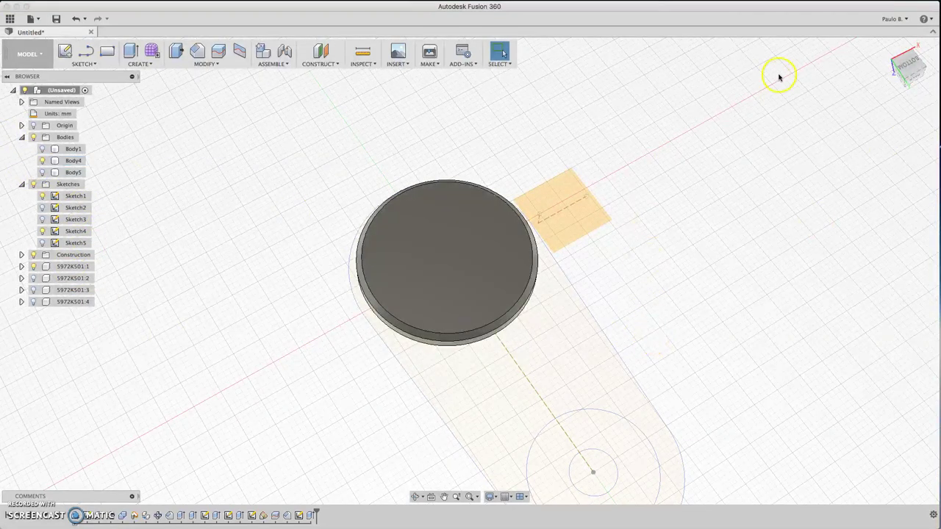
Sketch a circle about 13.7 mm in diameter on the lower disc's outer face, centred on the origin
{"action": "key", "text": "c"}
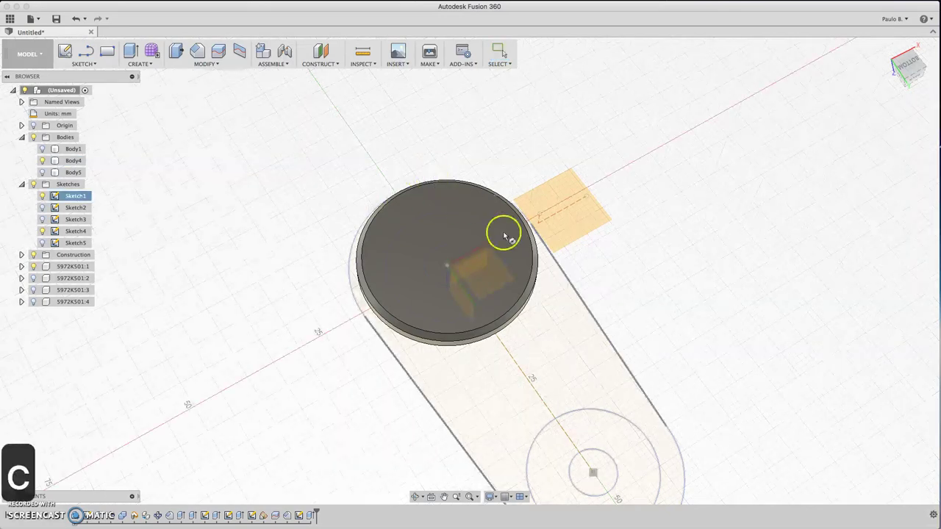
{"action": "left_click", "coordinate": [445, 244]}
{"action": "left_click", "coordinate": [445, 245]}
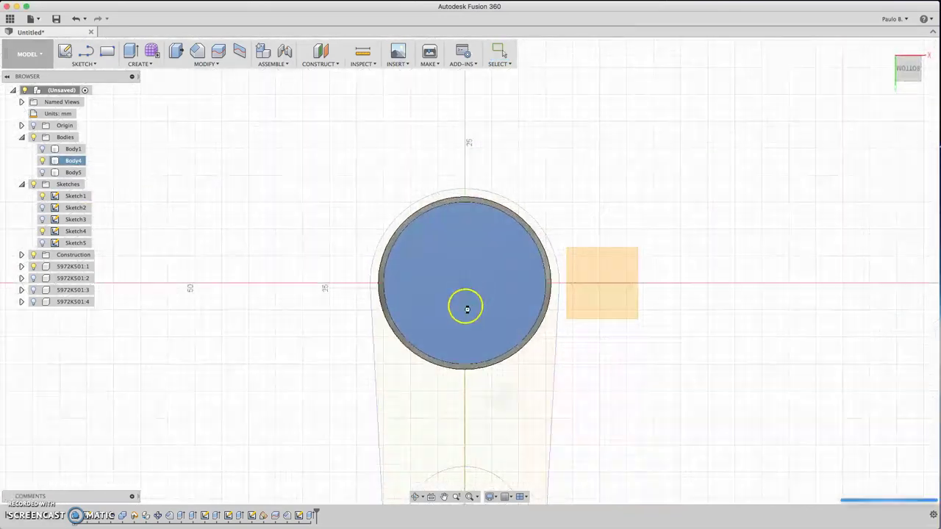
{"action": "left_click", "coordinate": [467, 283]}
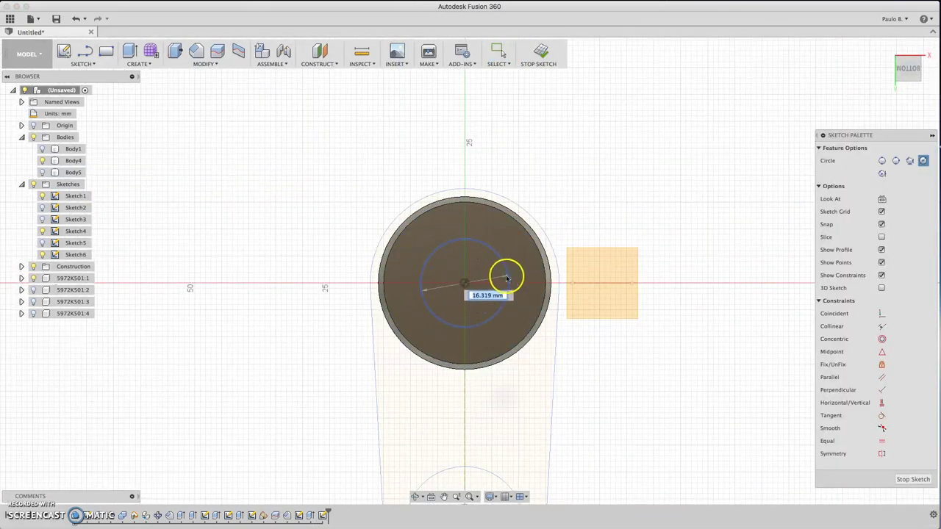
{"action": "left_click", "coordinate": [502, 279]}
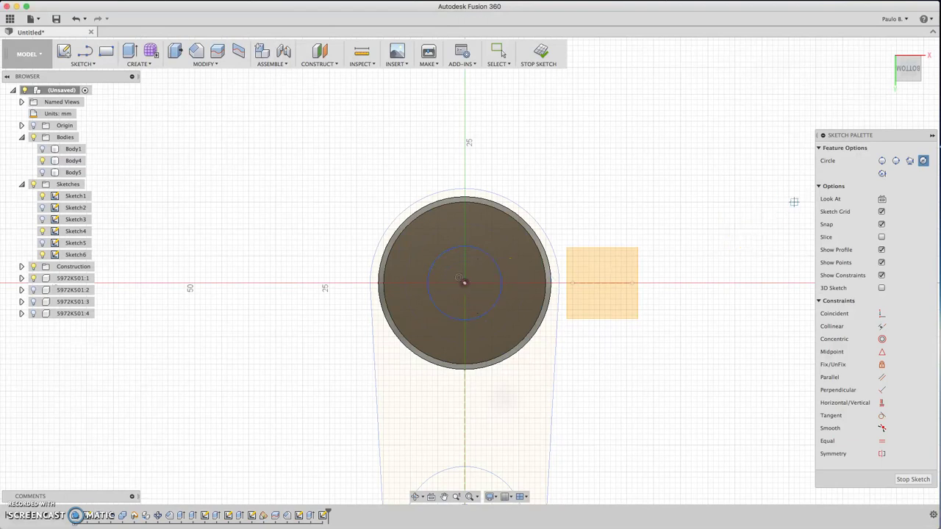
Extrude the circle on the lower disc by -1 mm to cut a matching round recess
{"action": "key", "text": "e"}
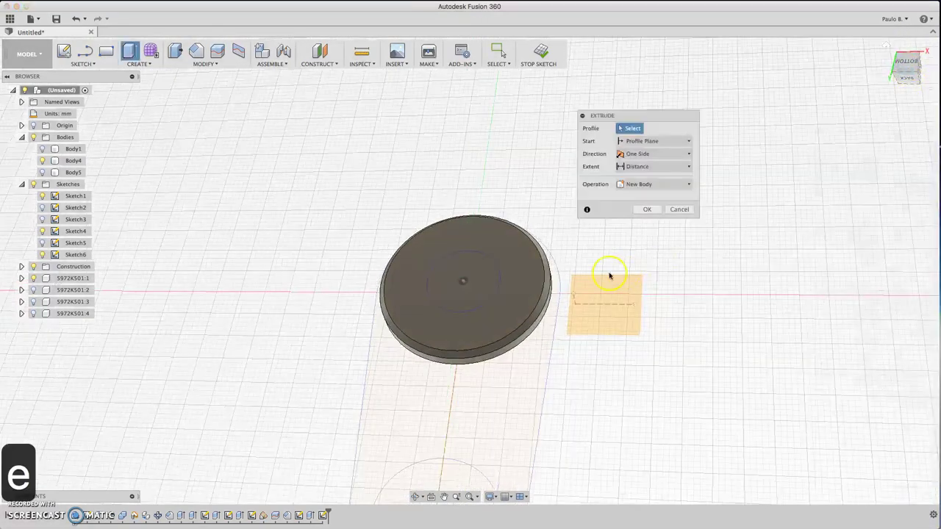
{"action": "left_click", "coordinate": [463, 269]}
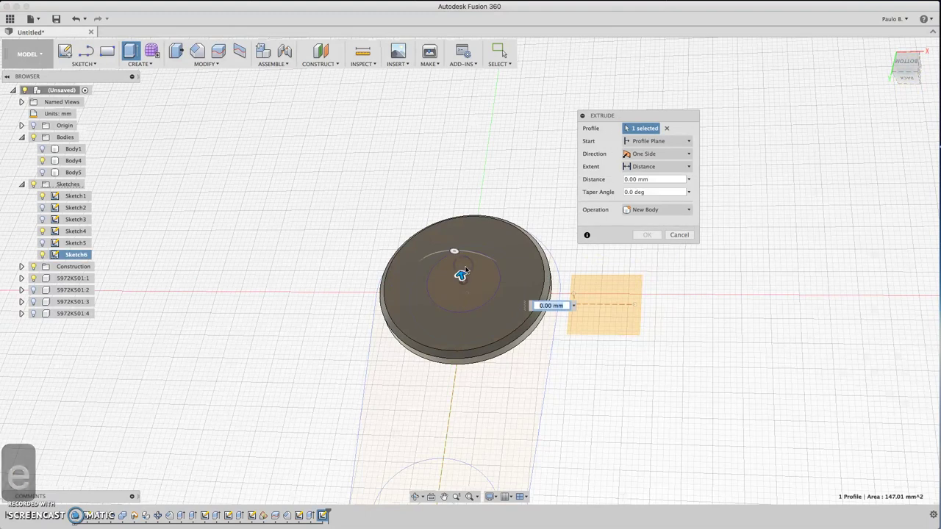
{"action": "type", "text": "-1"}
{"action": "key", "text": "Return"}
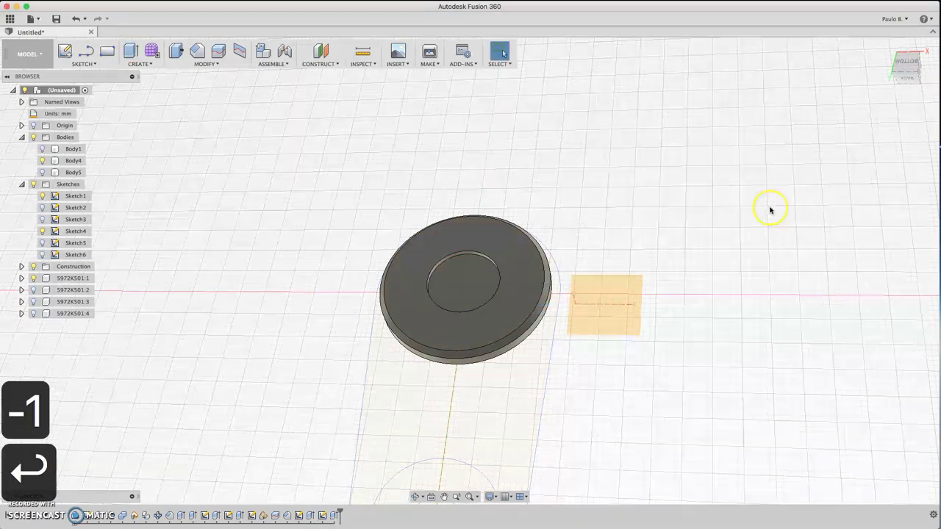
Show the upper cap half and the spinner body together with the lower cap half
{"action": "left_click_drag", "start_coordinate": [898, 59], "coordinate": [906, 71]}
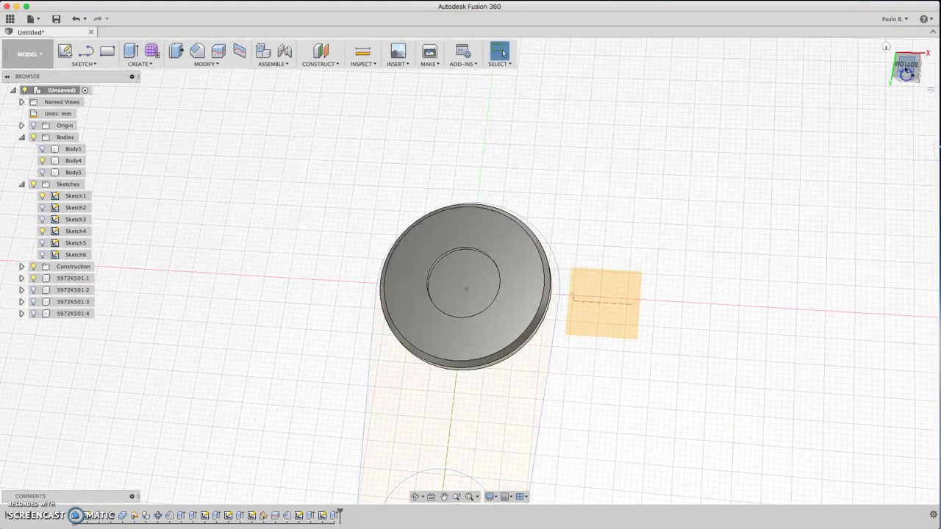
{"action": "left_click", "coordinate": [917, 71]}
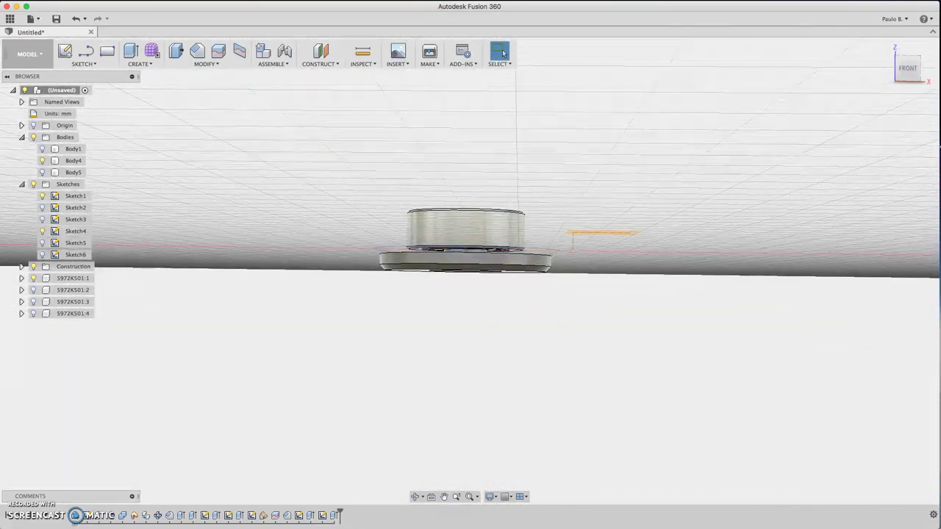
{"action": "left_click", "coordinate": [42, 171]}
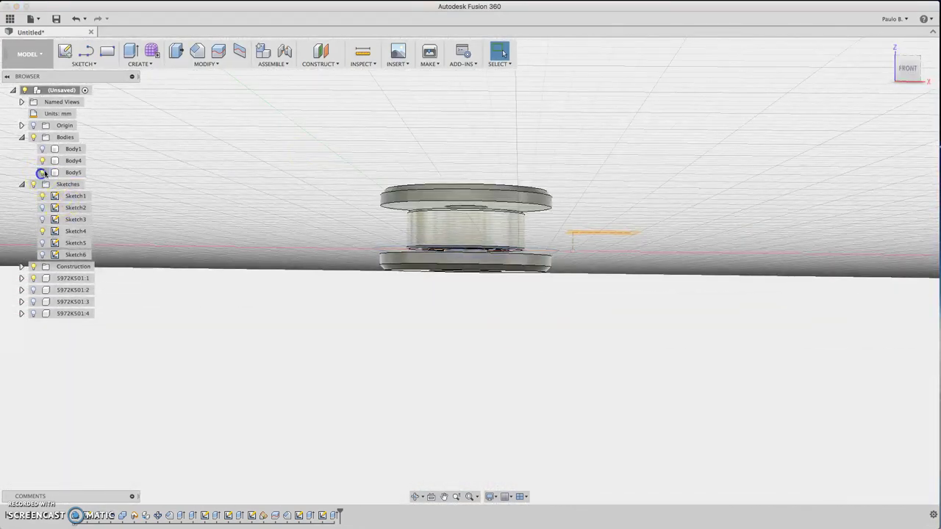
{"action": "left_click", "coordinate": [43, 149]}
{"action": "left_click_drag", "start_coordinate": [904, 72], "coordinate": [869, 108]}
Apply the Aluminum - Anodized Glossy (Red) appearance to both the upper and lower cap halves
{"action": "key", "text": "a"}
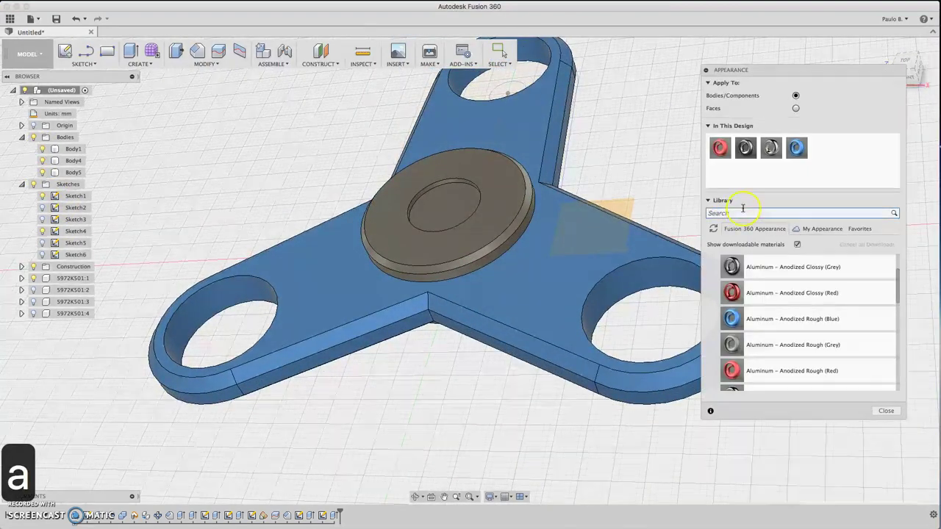
{"action": "left_click", "coordinate": [764, 303]}
{"action": "scroll", "coordinate": [772, 331], "scroll_direction": "down", "scroll_amount": 3}
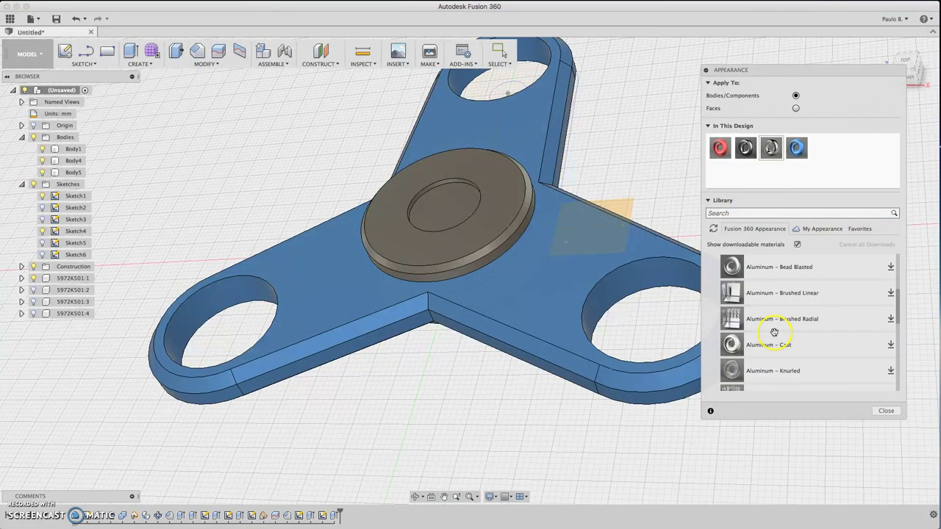
{"action": "scroll", "coordinate": [774, 332], "scroll_direction": "up", "scroll_amount": 5}
{"action": "scroll", "coordinate": [774, 332], "scroll_direction": "down", "scroll_amount": 2}
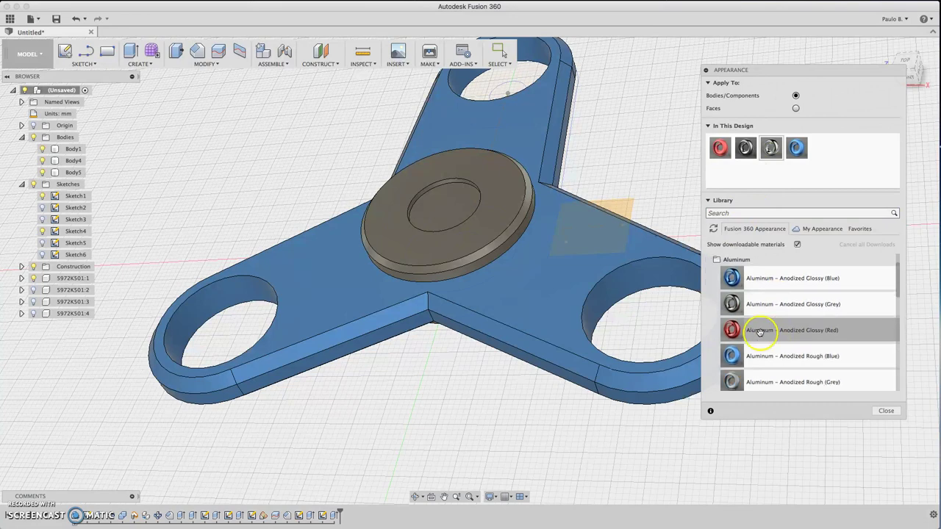
{"action": "left_click_drag", "start_coordinate": [733, 330], "coordinate": [493, 216]}
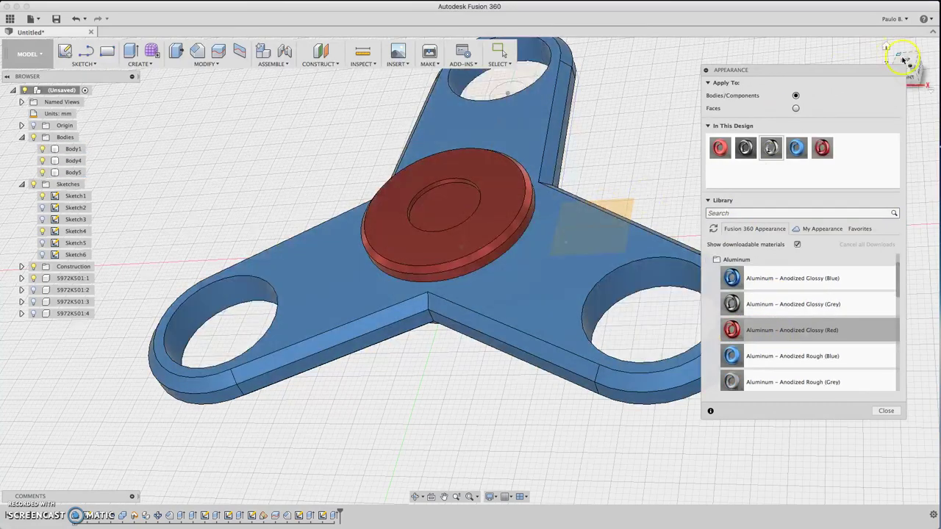
{"action": "left_click", "coordinate": [905, 60]}
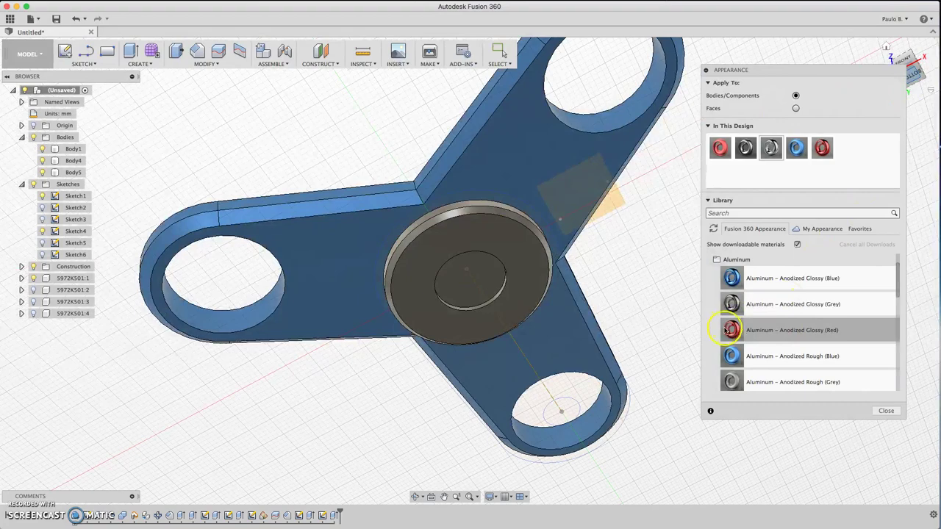
{"action": "left_click_drag", "start_coordinate": [731, 330], "coordinate": [456, 266]}
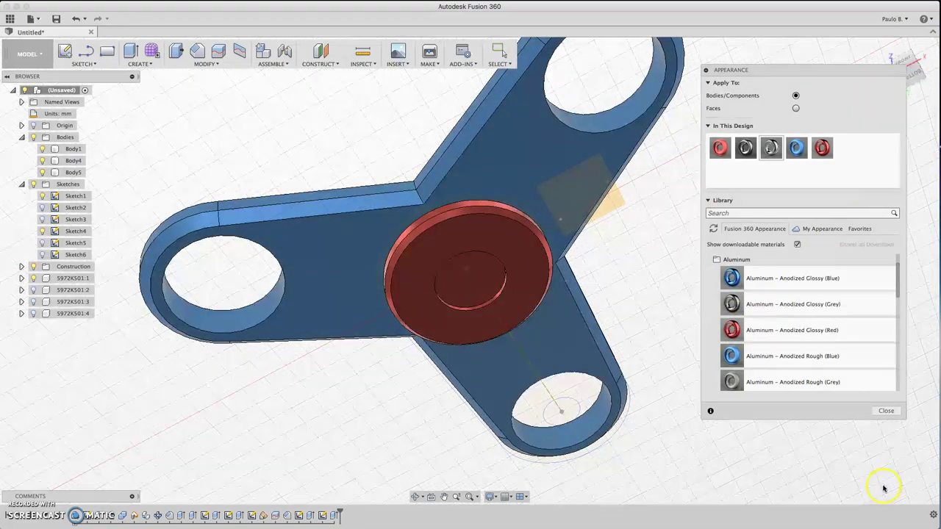
{"action": "left_click", "coordinate": [886, 411]}
Show the three bearings in the spinner's arms and return to the home view of the complete assembly
{"action": "left_click_drag", "start_coordinate": [907, 63], "coordinate": [912, 105]}
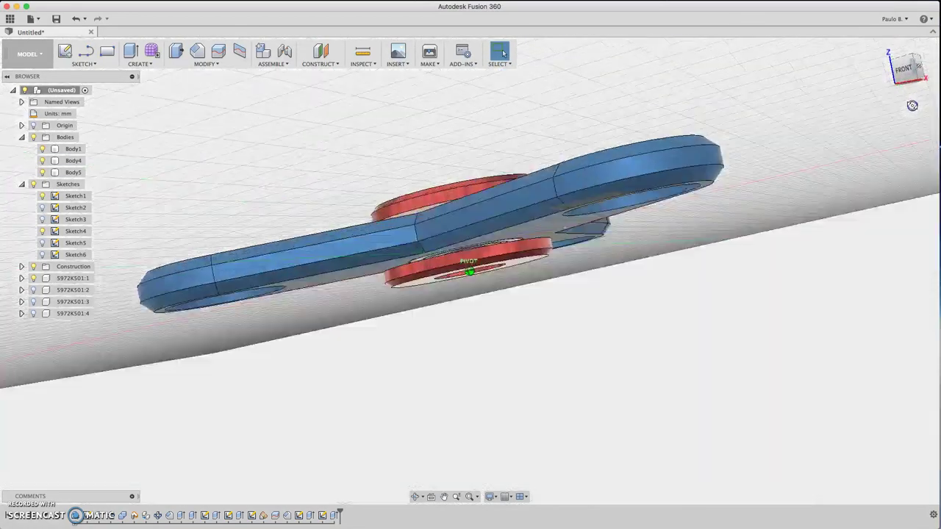
{"action": "left_click_drag", "start_coordinate": [907, 67], "coordinate": [900, 98]}
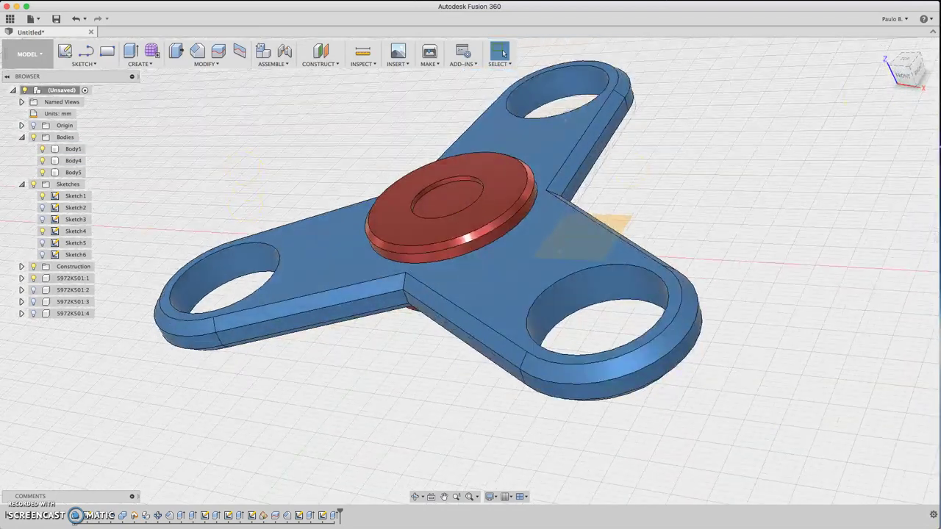
{"action": "left_click", "coordinate": [33, 289]}
{"action": "left_click", "coordinate": [33, 301]}
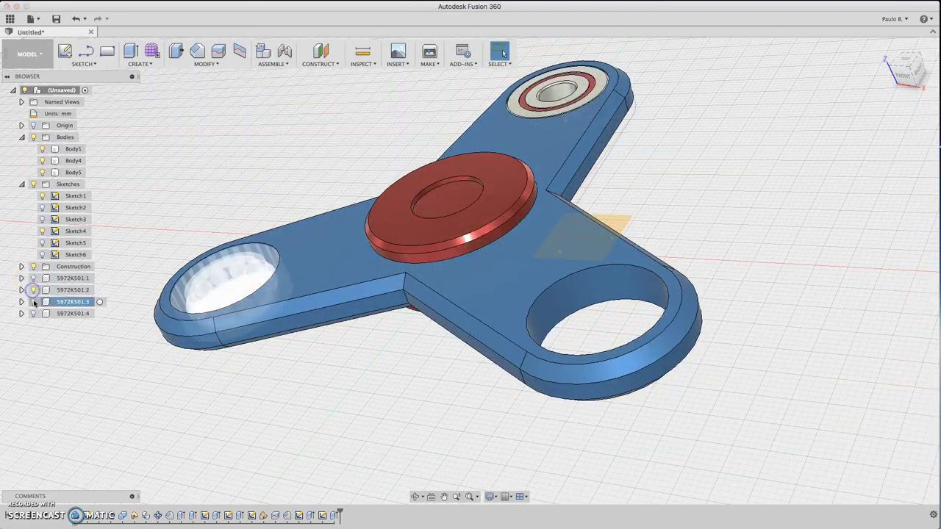
{"action": "left_click", "coordinate": [33, 313]}
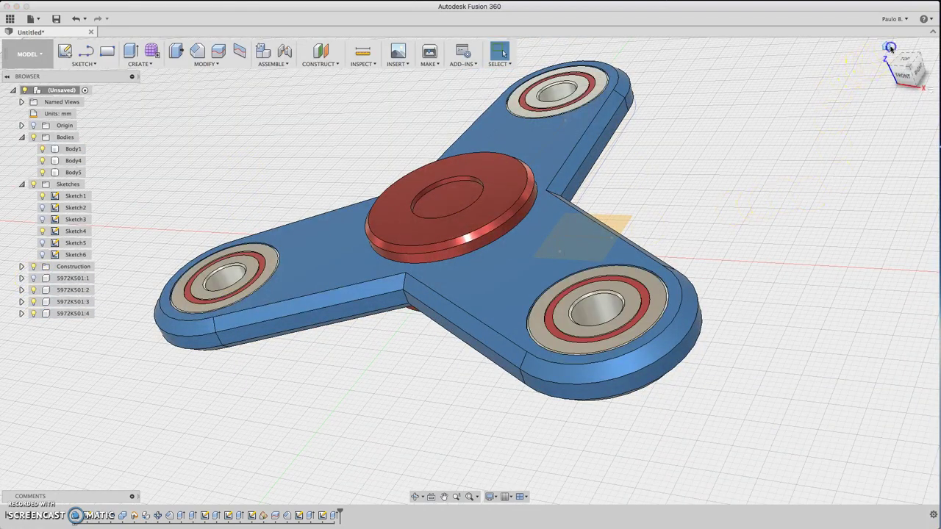
{"action": "left_click", "coordinate": [888, 48]}
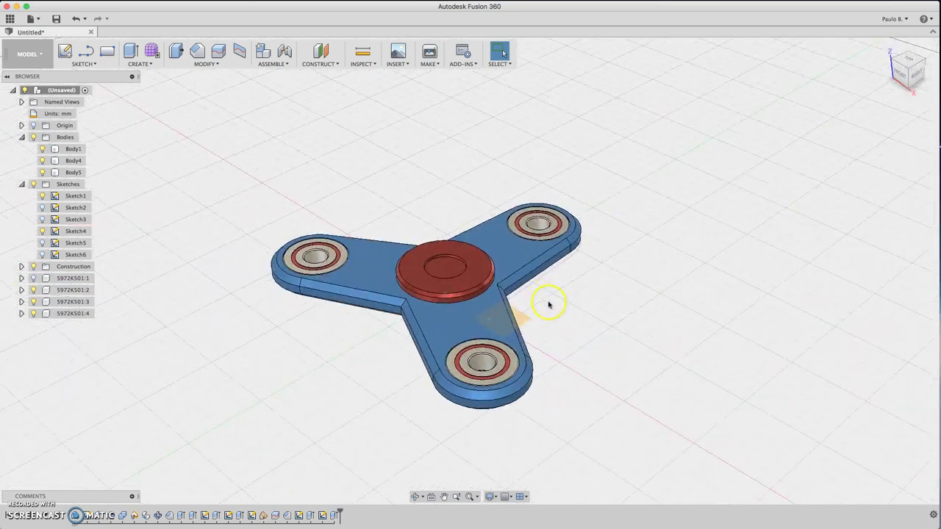